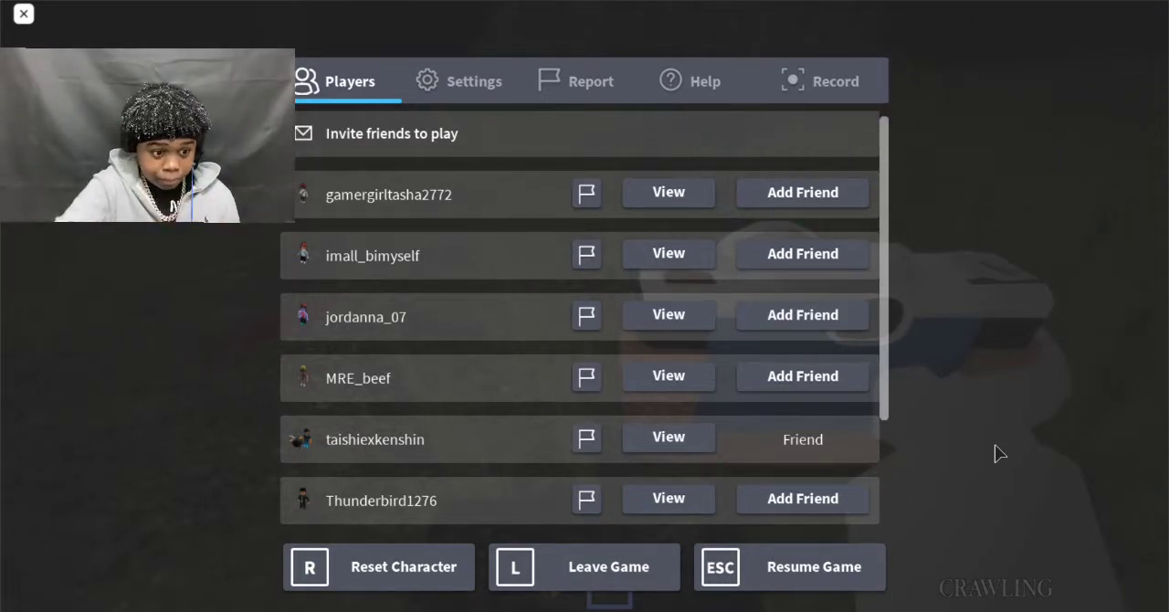
- Resume the Crawling game from the paused player list, back in the dark grassy field
left_click(760, 574)
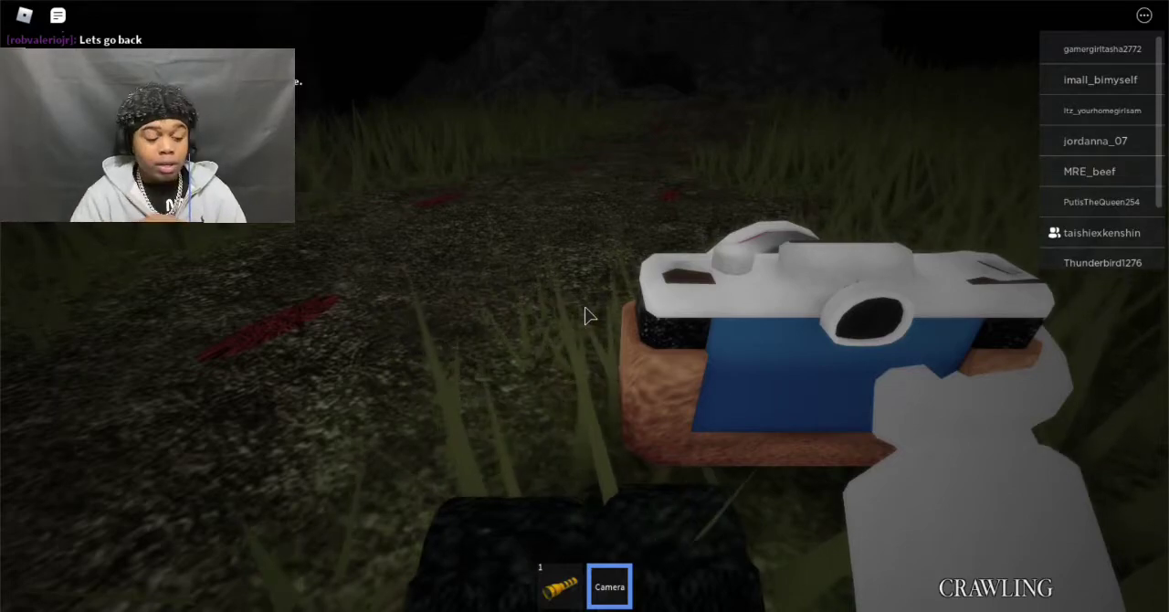
- Crawl through the grass, equip the flashlight with key 2, and circle the large rock
key("w")
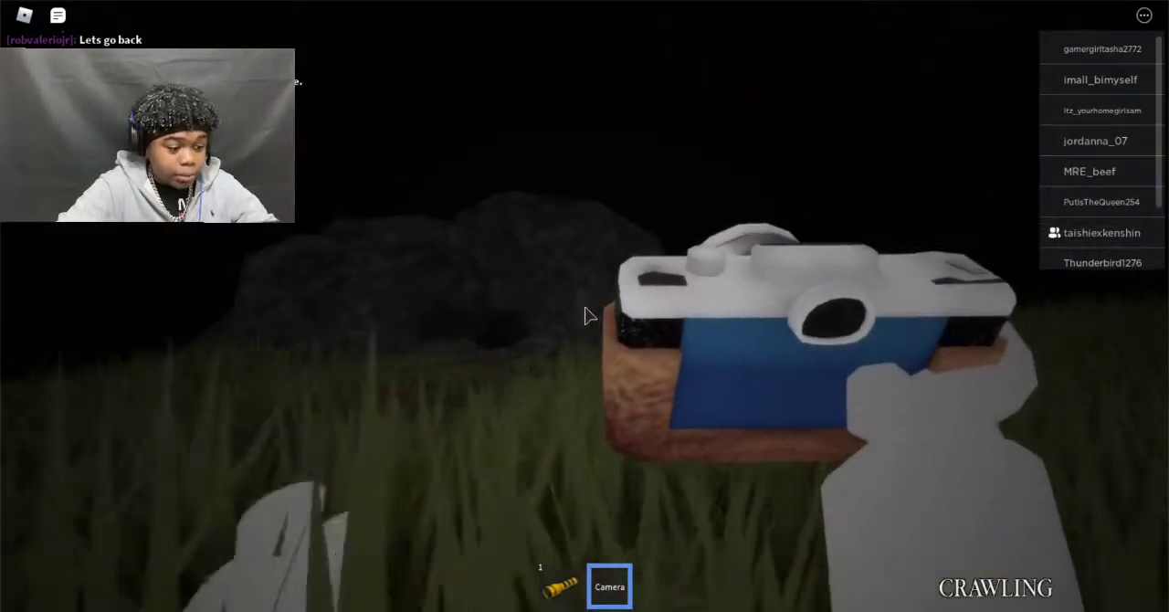
key("w")
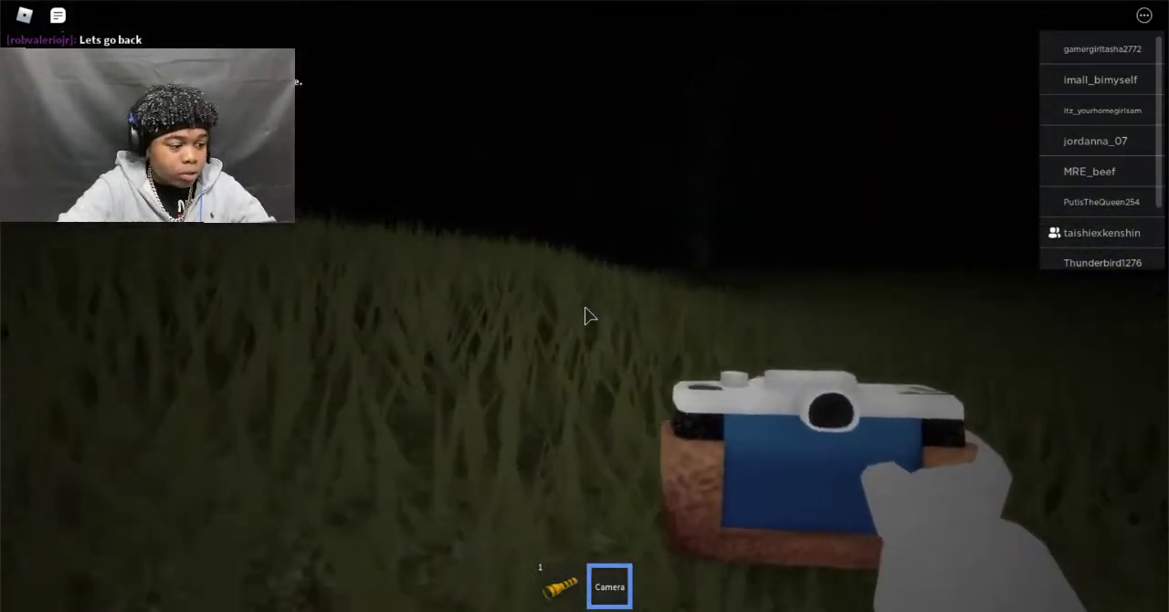
key("2")
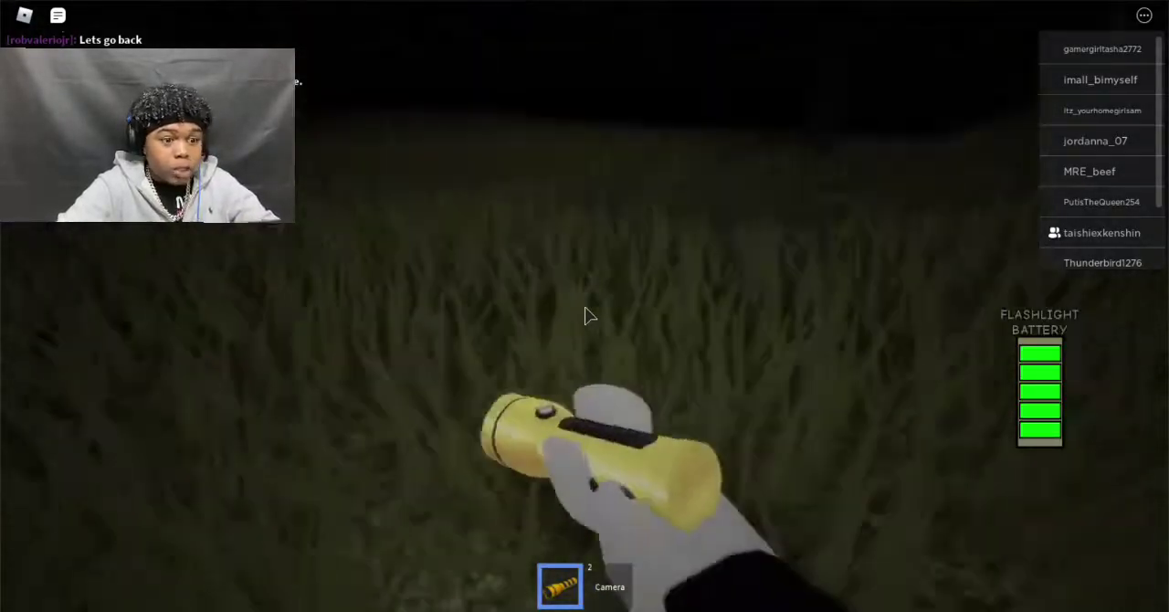
key("w")
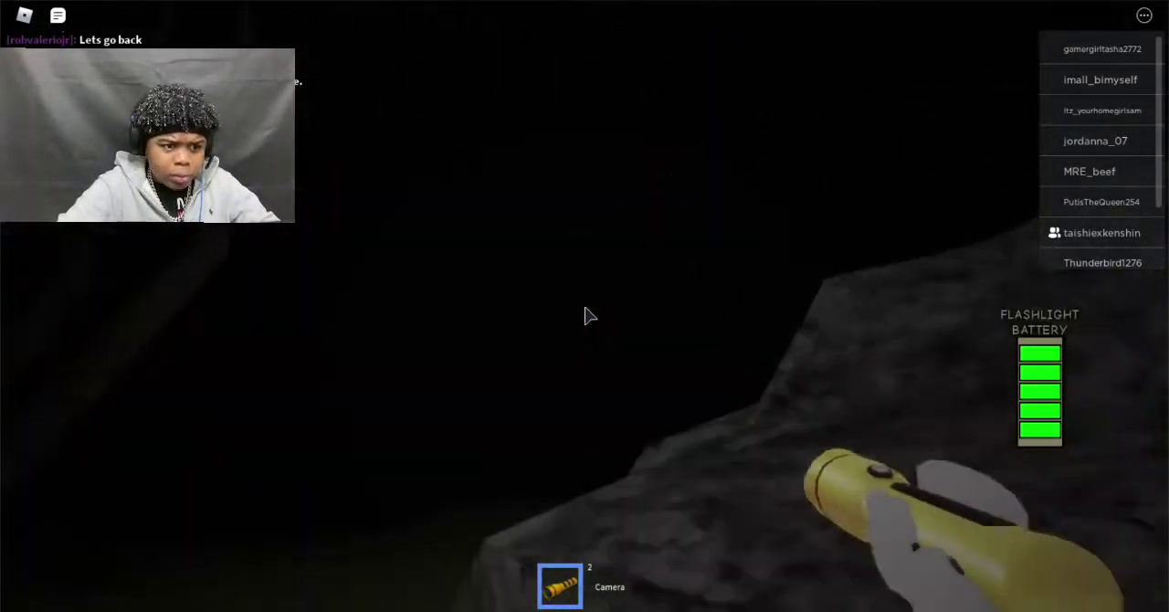
key("w")
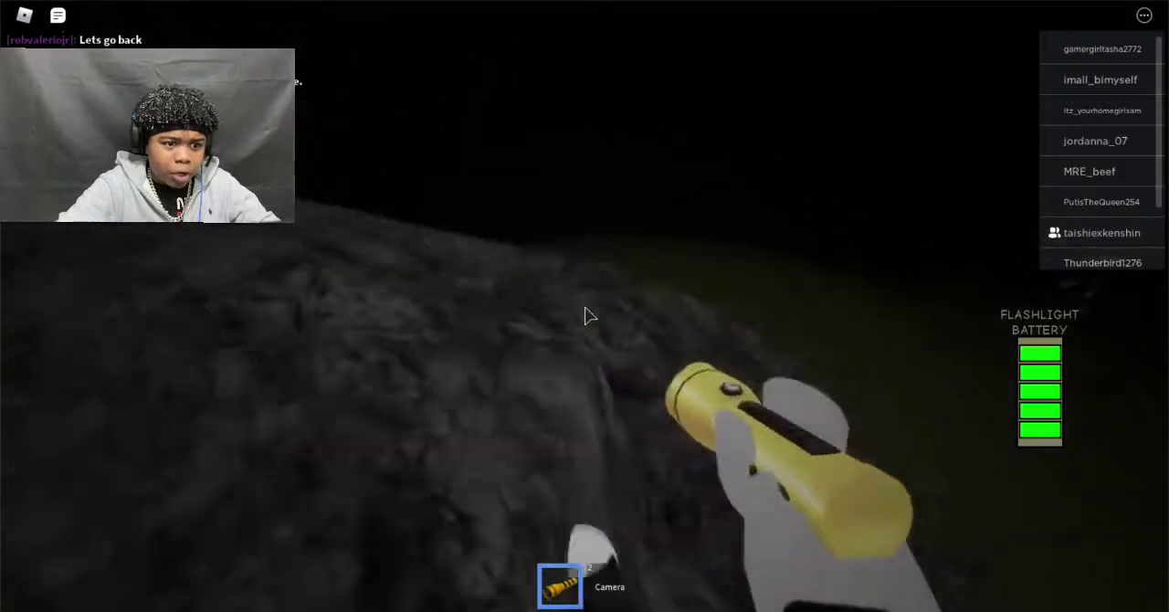
key("w")
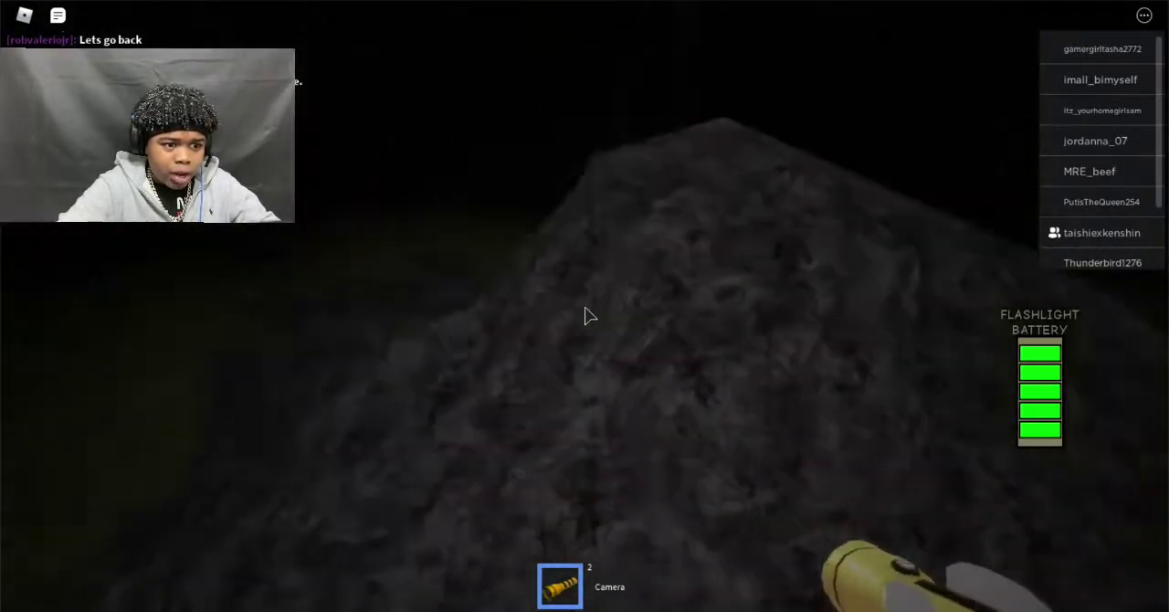
key("w")
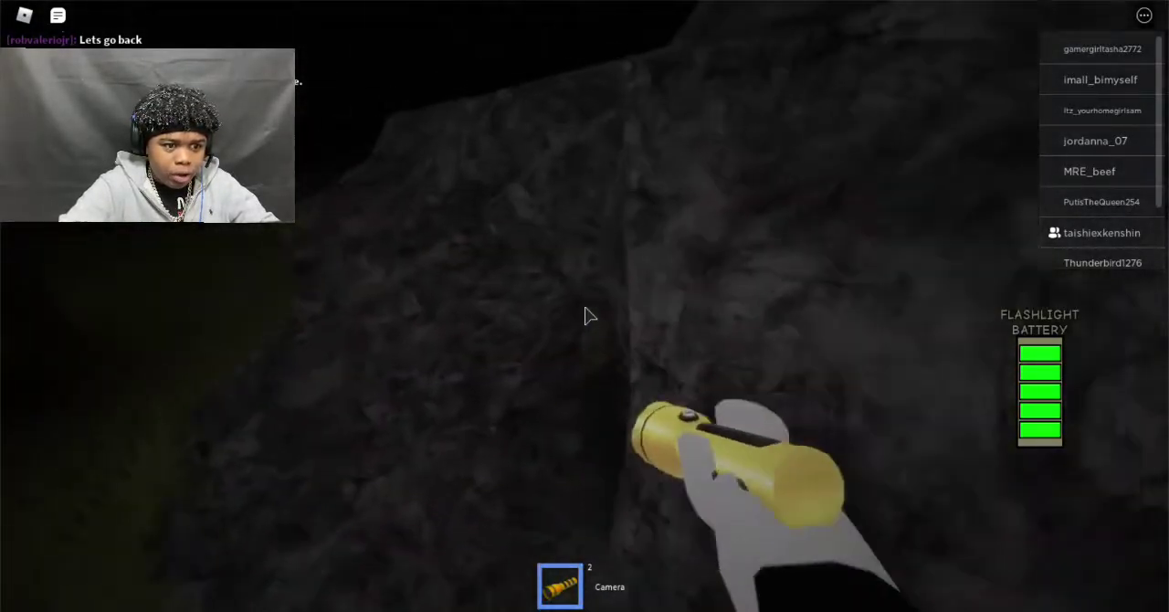
- Cross the night field past the RV, bench, table and campfire
key("w")
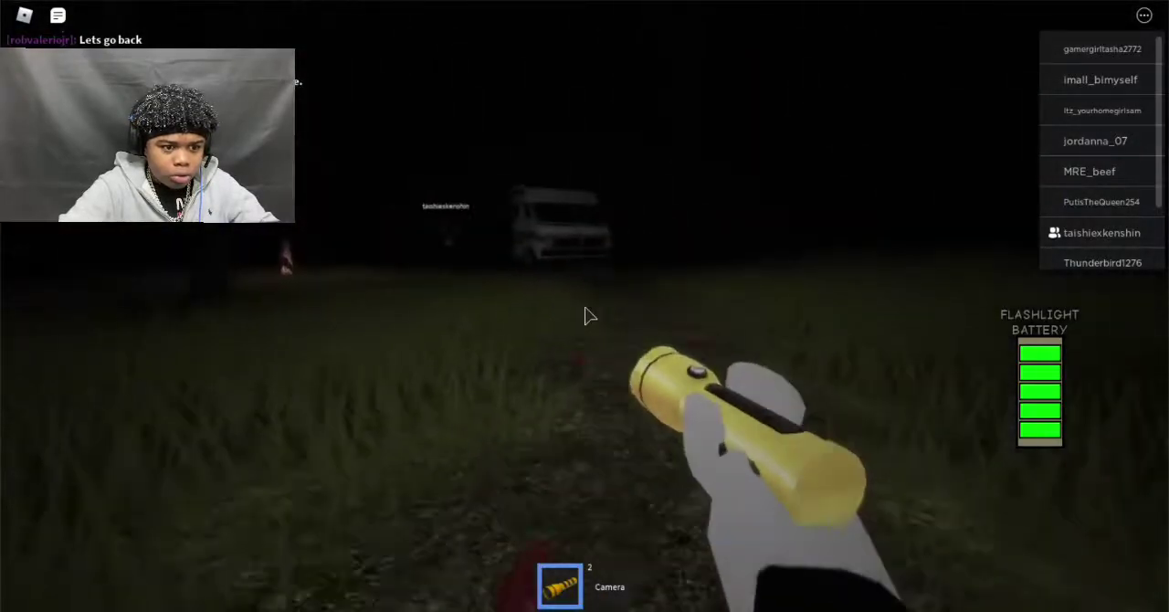
key("w")
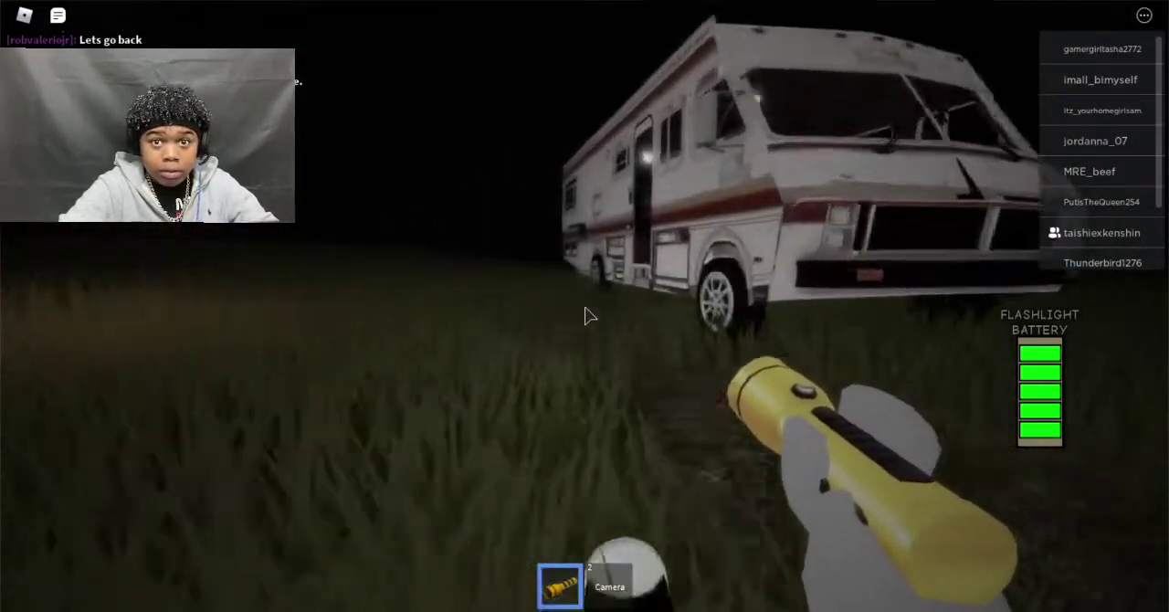
key("w")
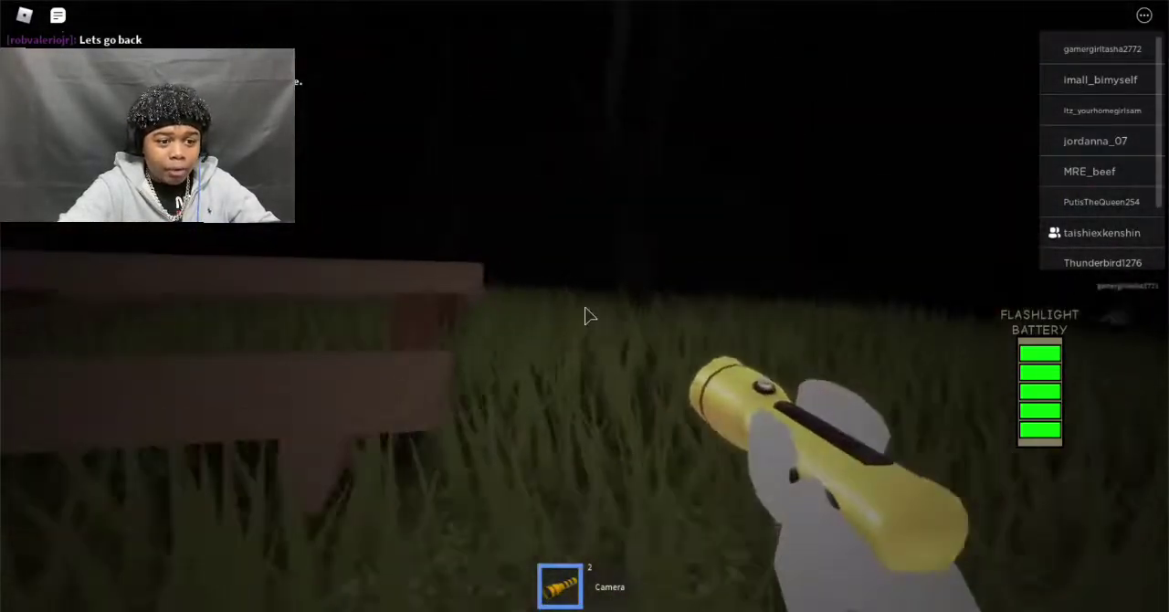
key("w")
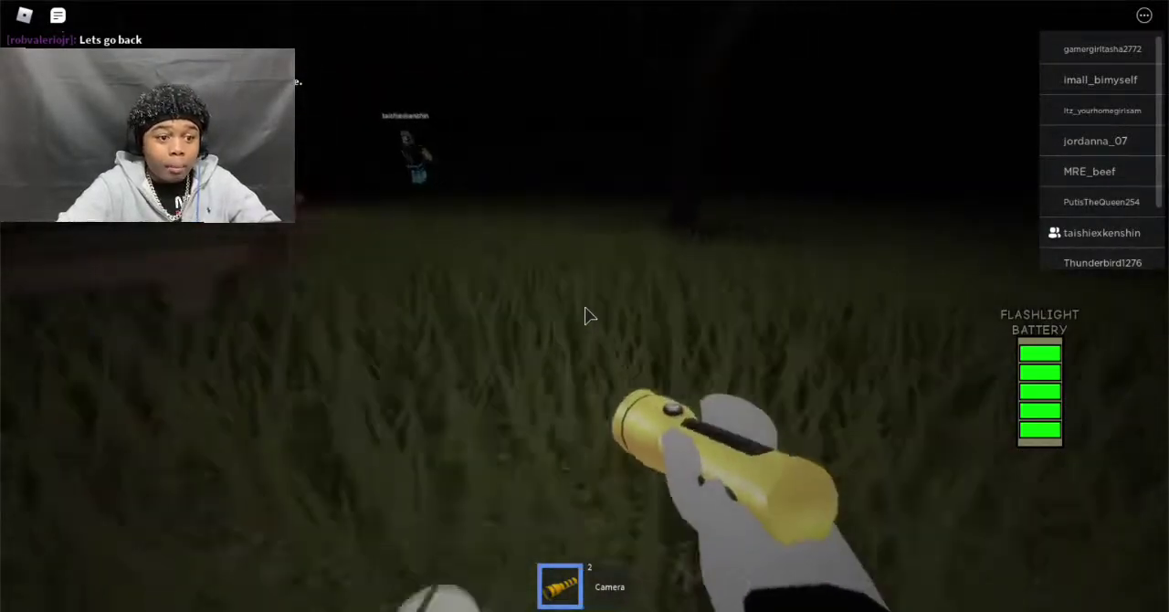
key("w")
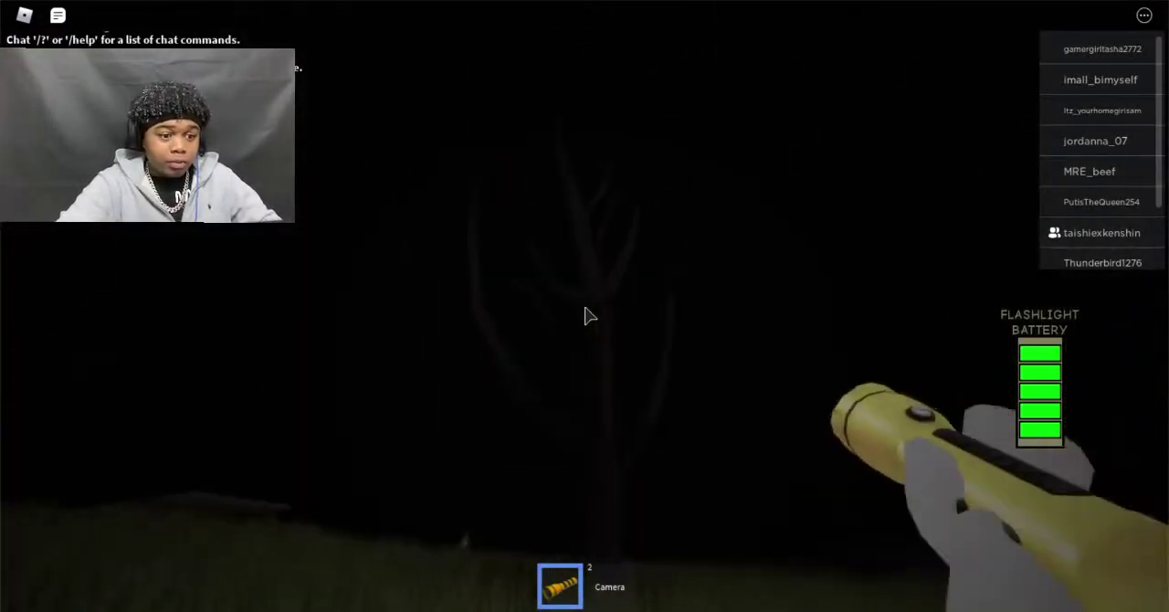
key("w")
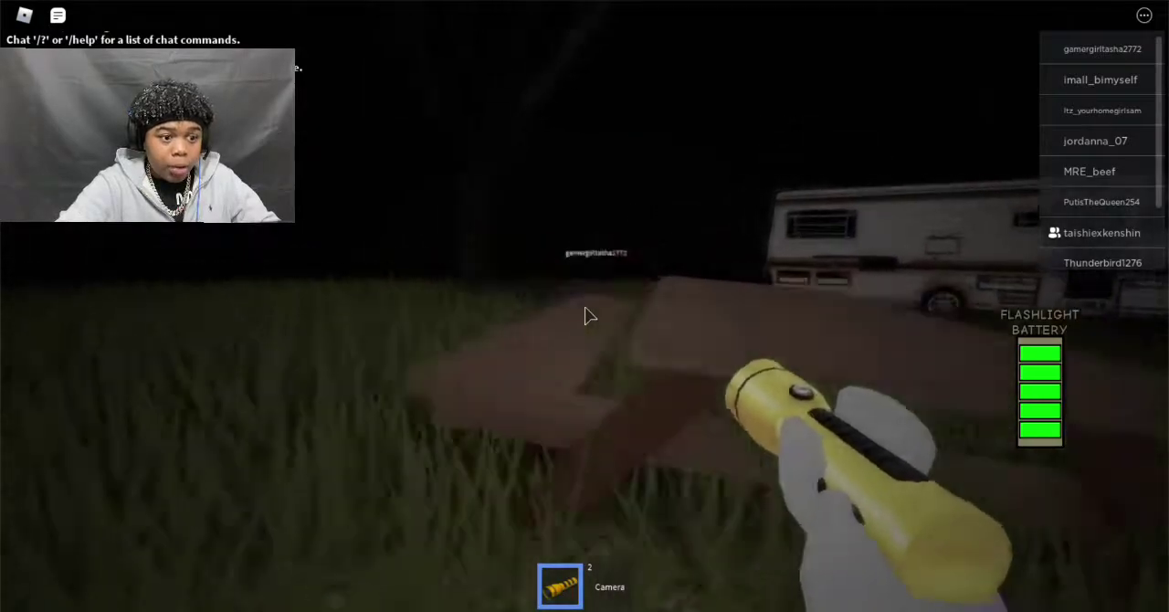
key("w")
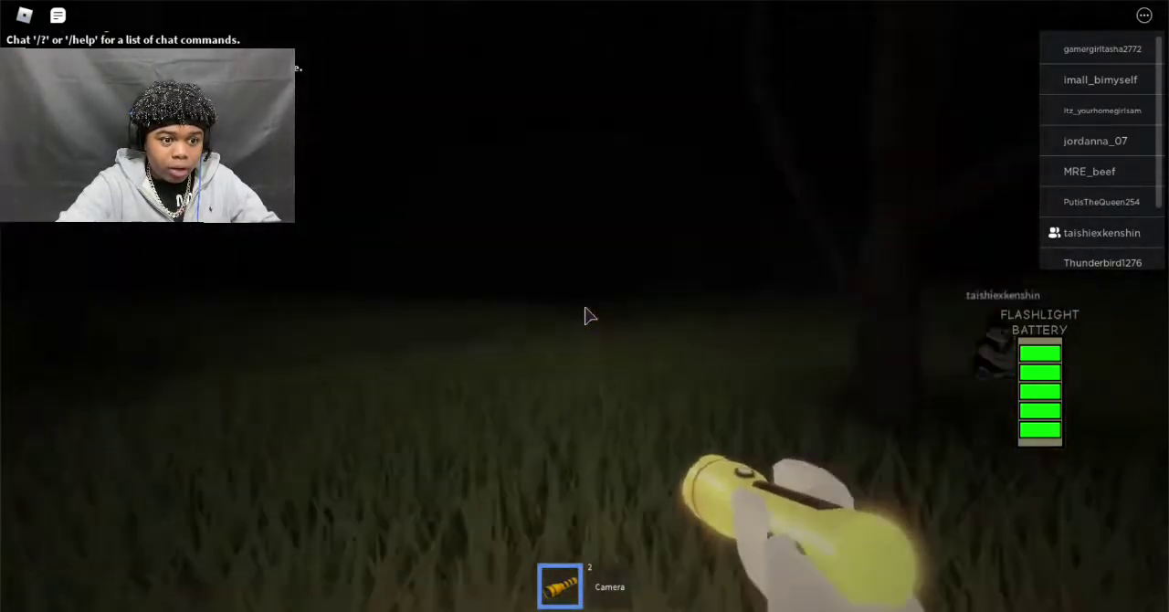
- Follow the other player across the field onto the dark rocky ground
key("w")
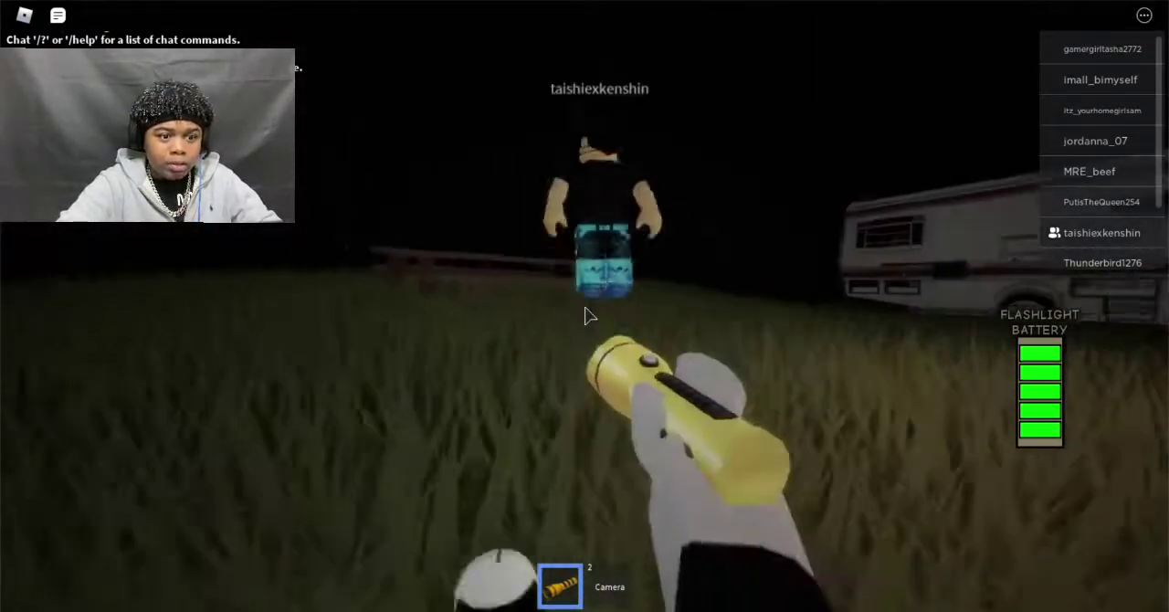
key("w")
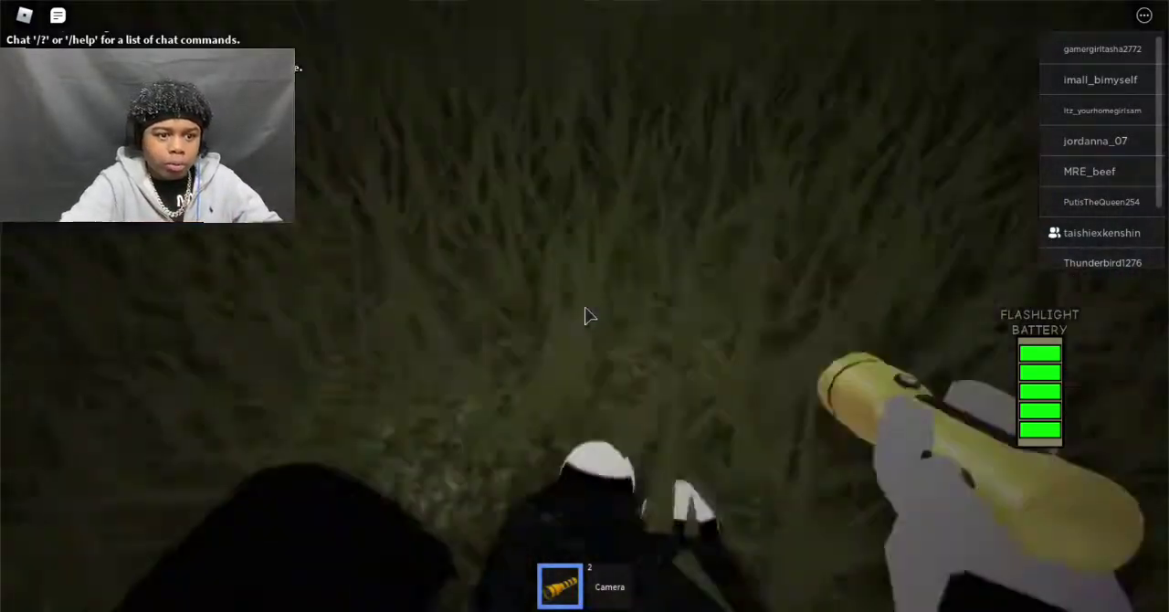
key("w")
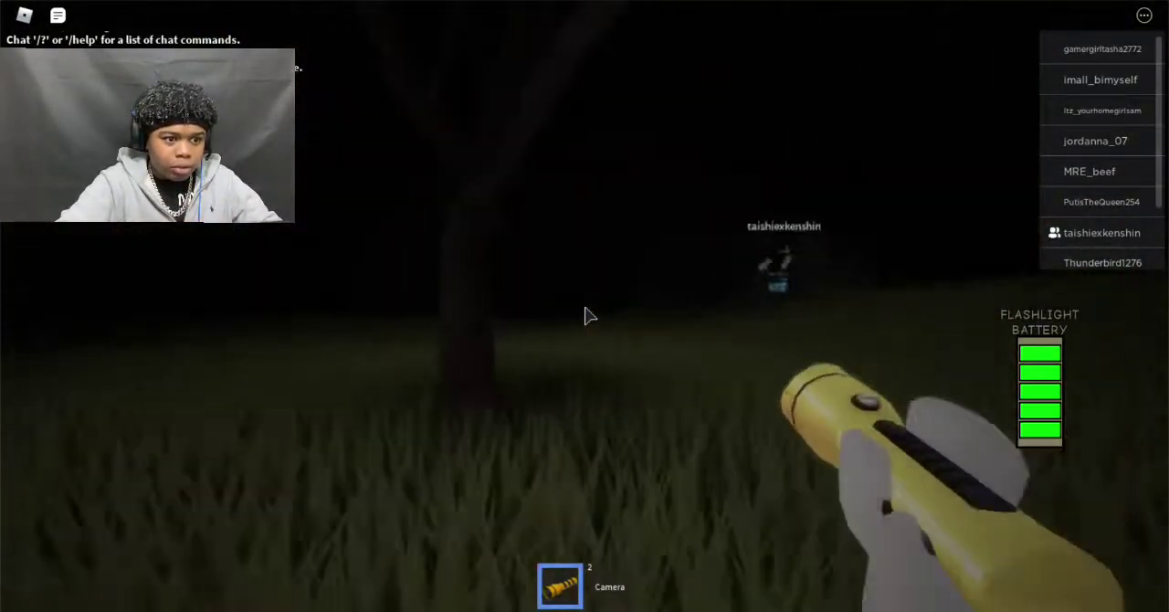
key("w")
key("w")
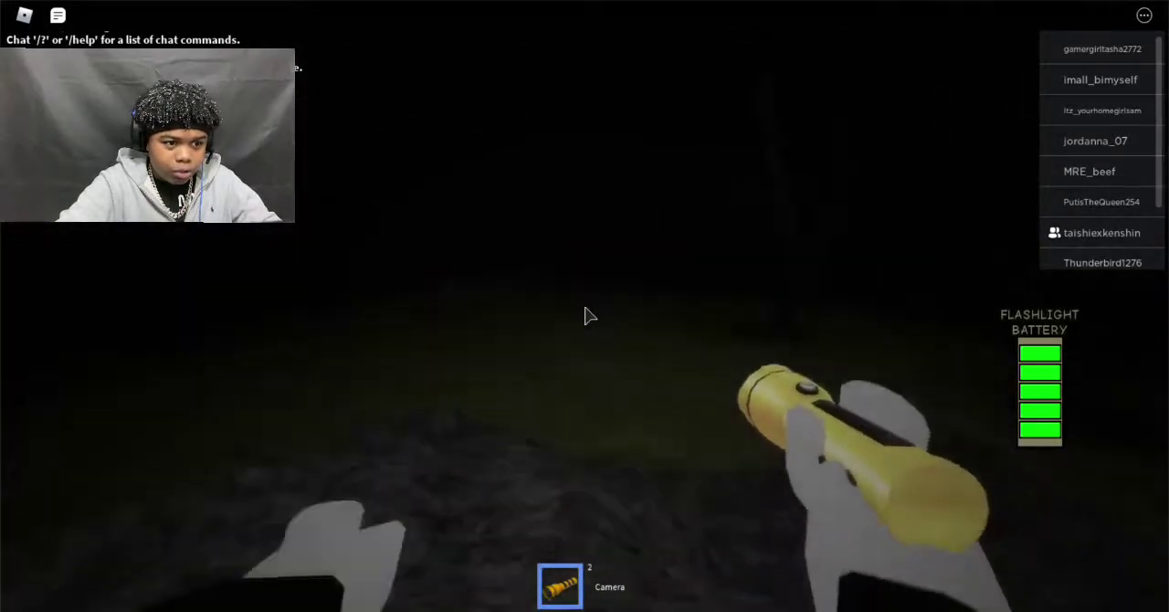
key("w")
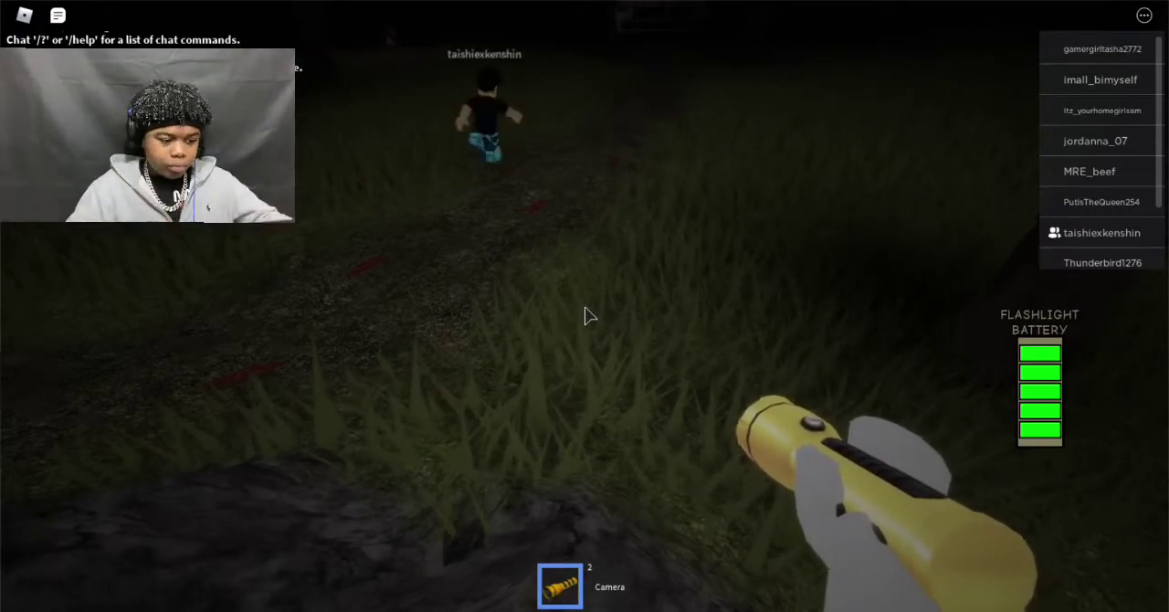
- Enter the grey rock cave and follow the player climbing the rocks toward the tunnel
key("w")
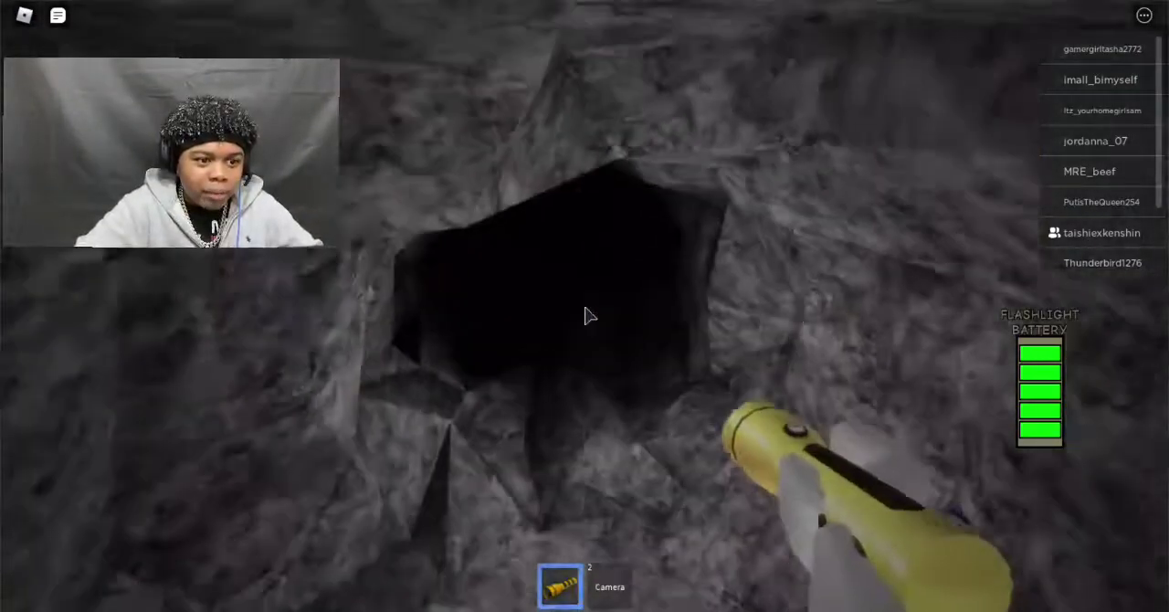
key("w")
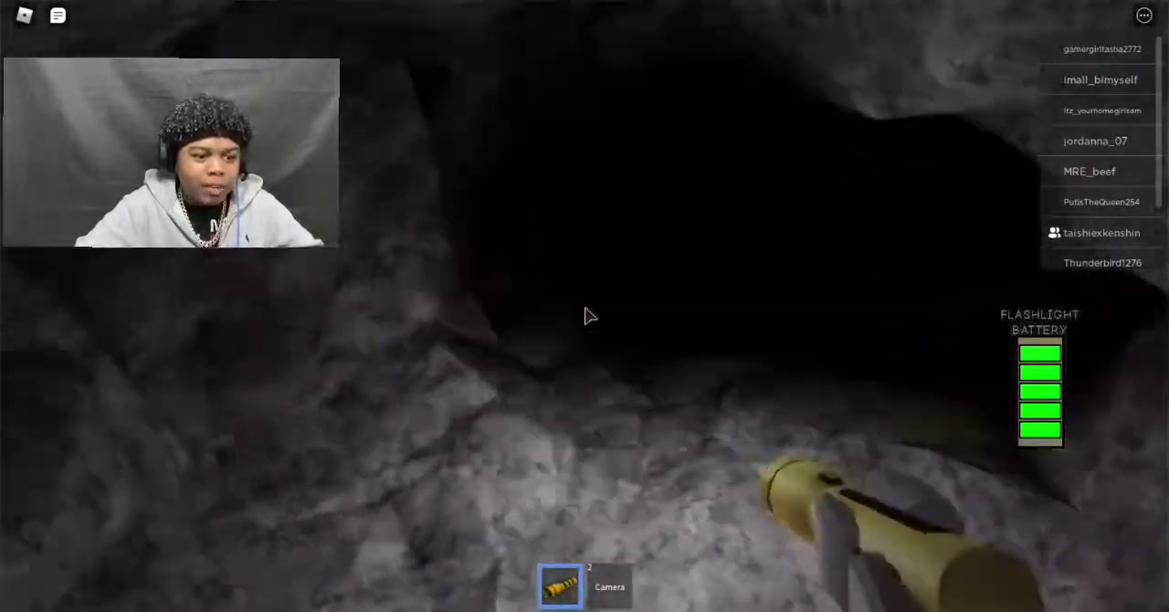
key("w")
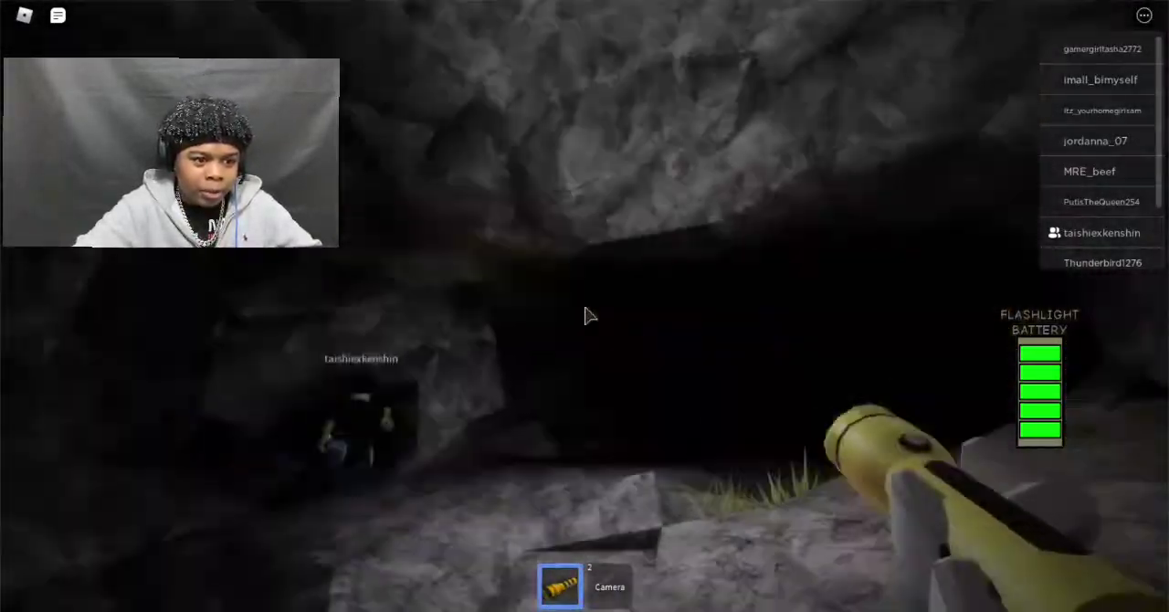
key("w")
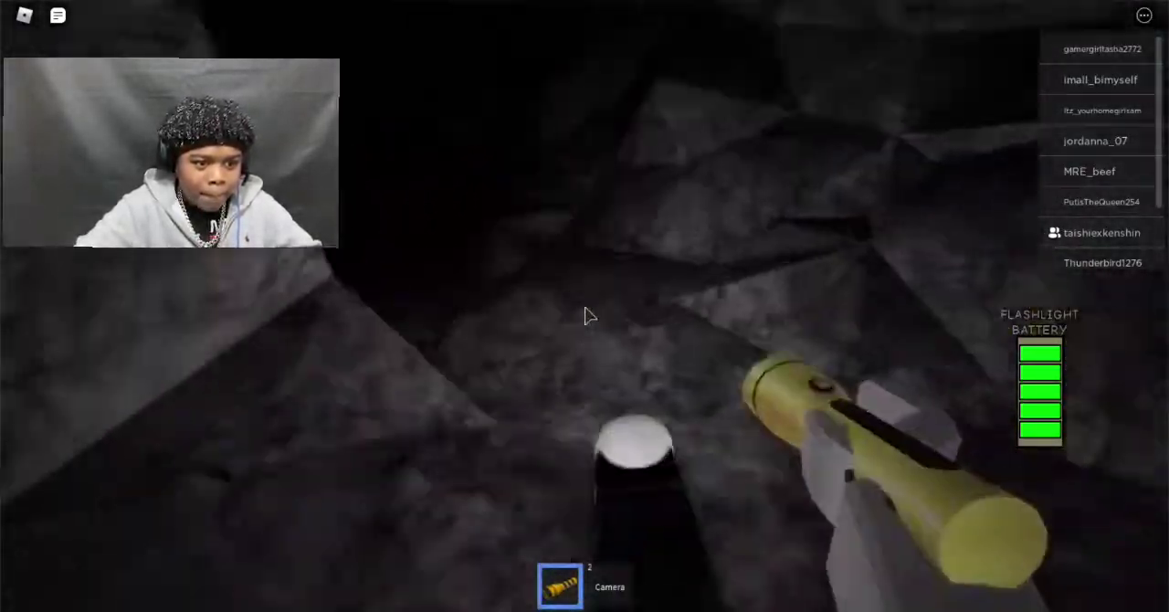
key("w")
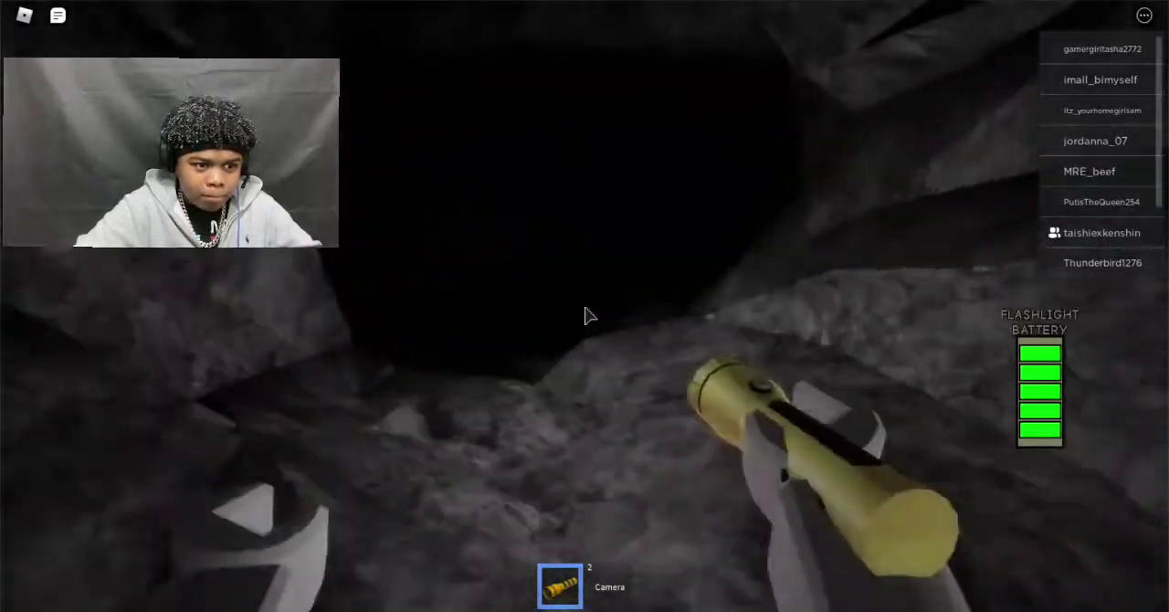
key("w")
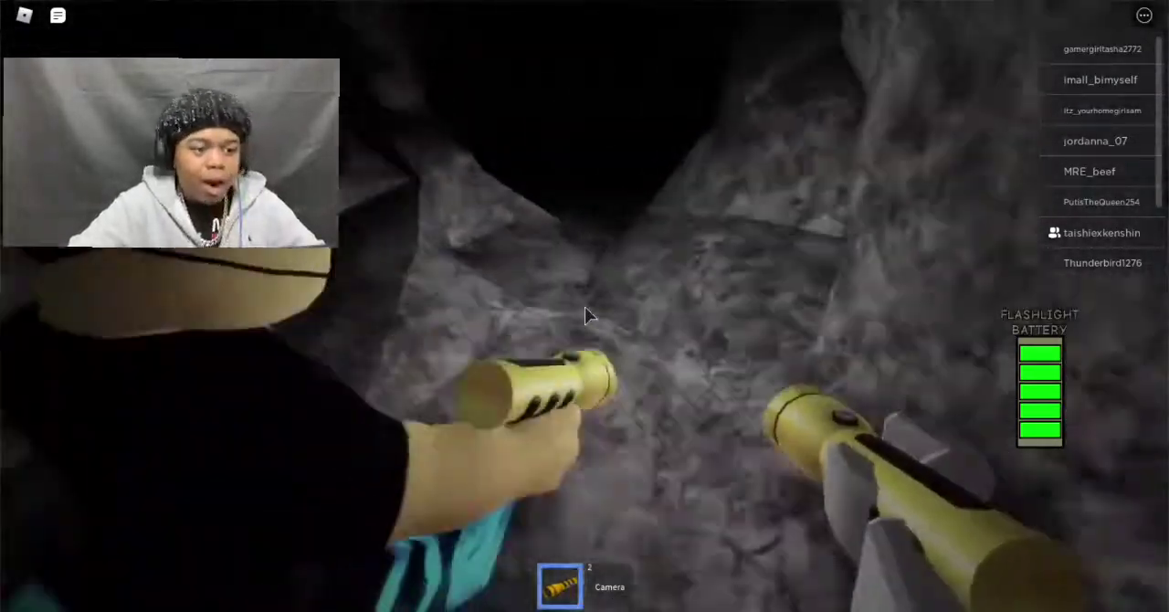
key("w")
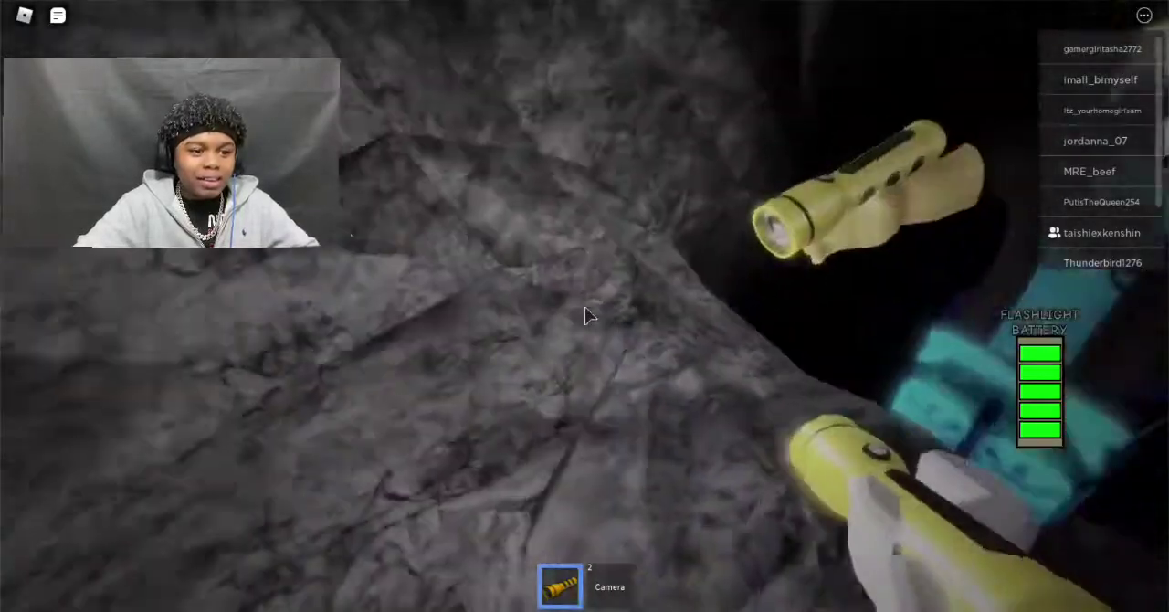
key("w")
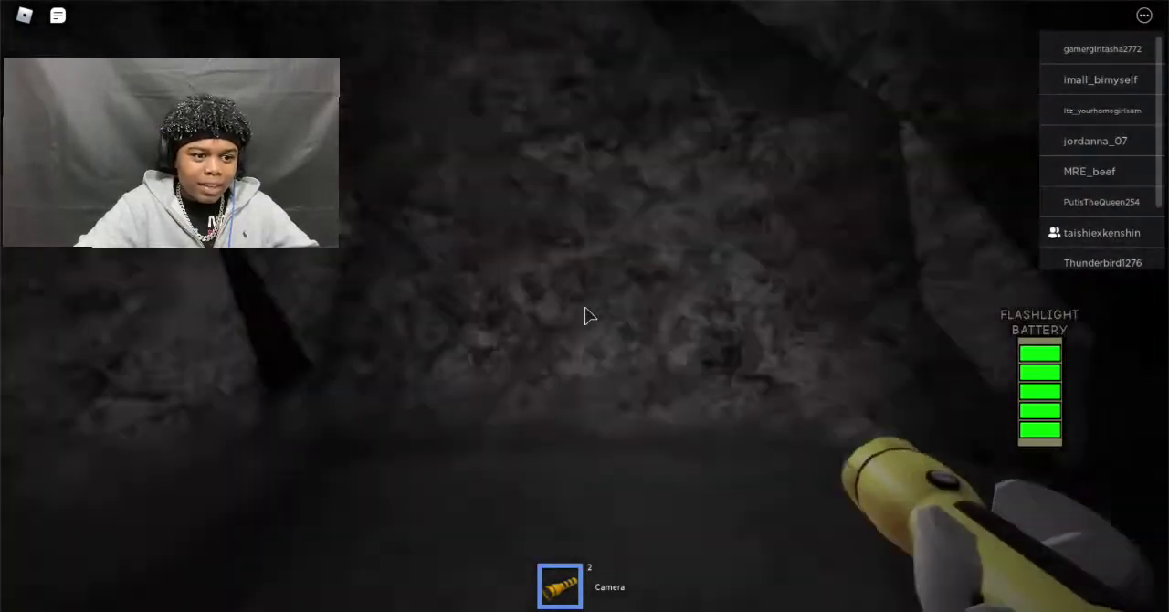
- Walk through the tunnel into a wider chamber and crawl toward another player
key("w")
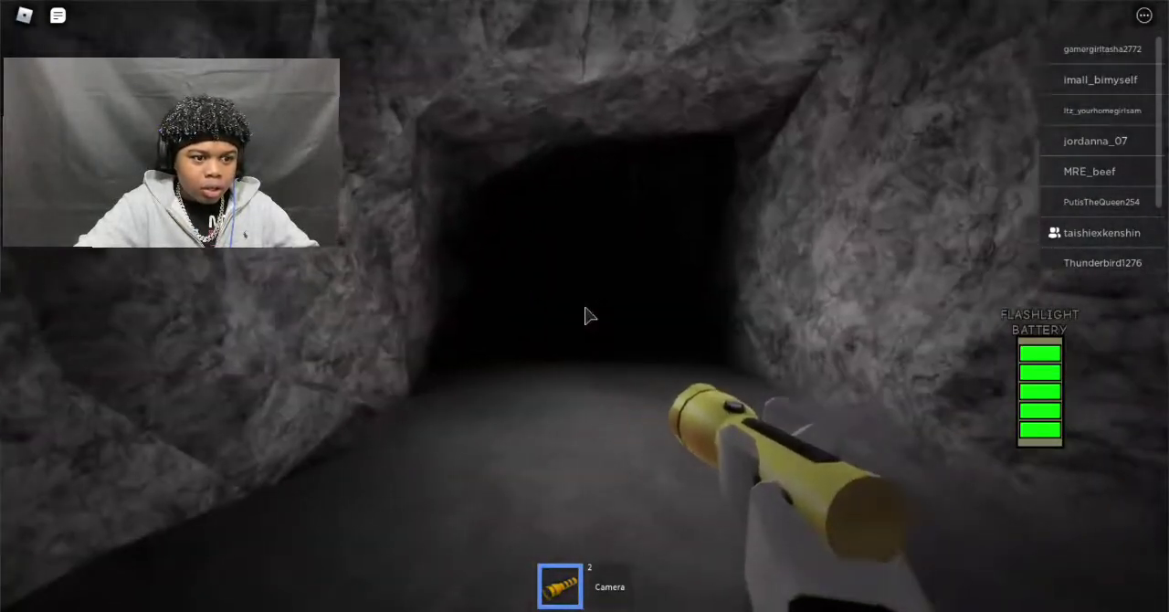
key("w")
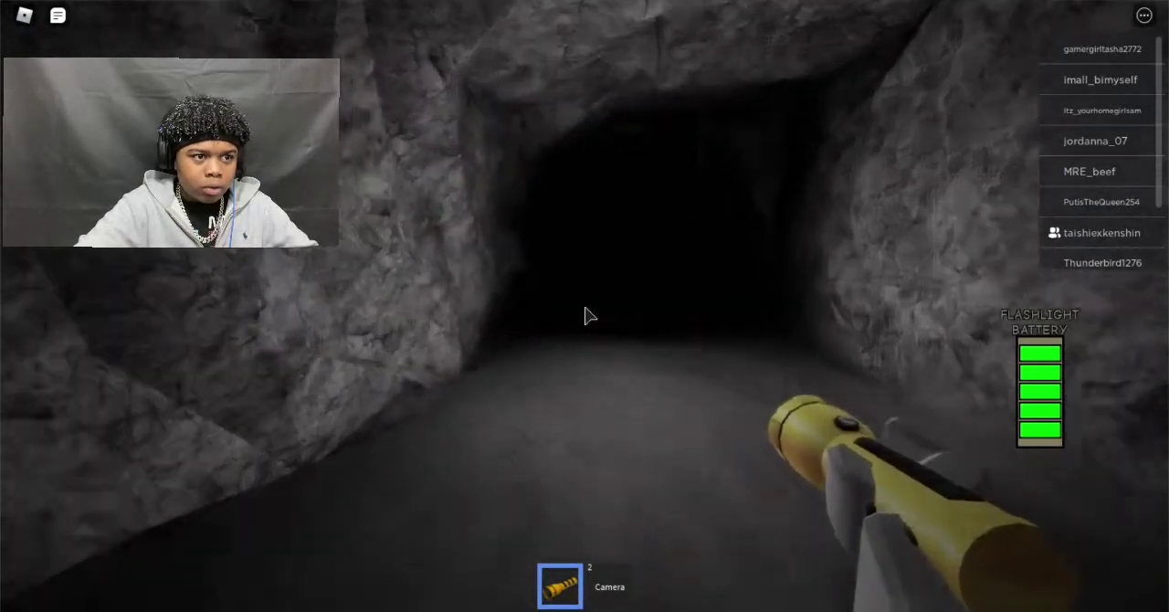
key("w")
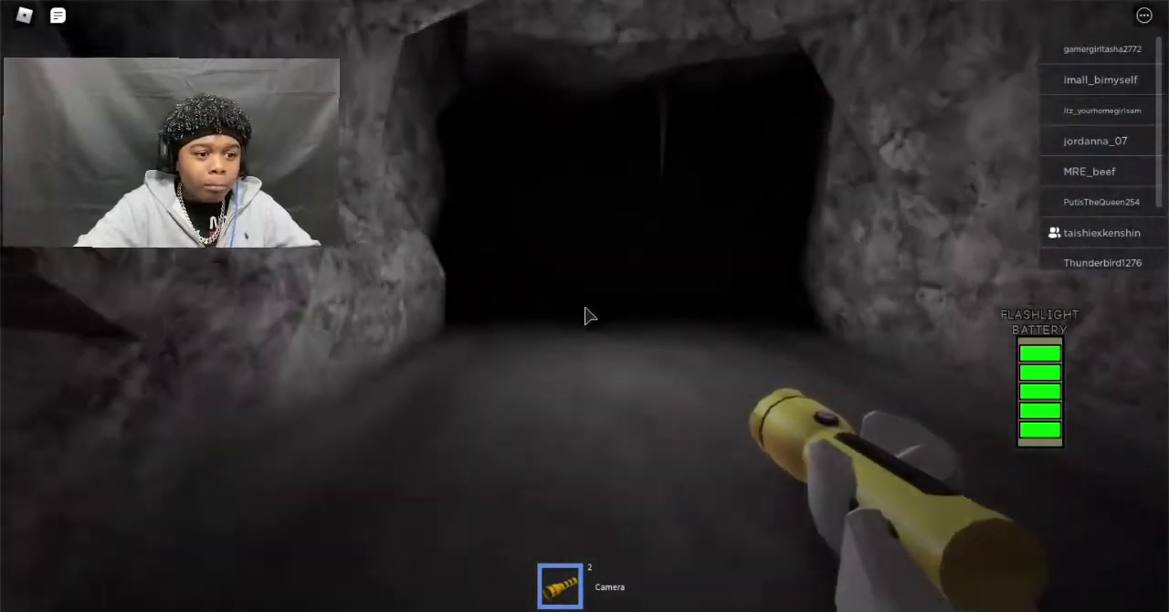
key("w")
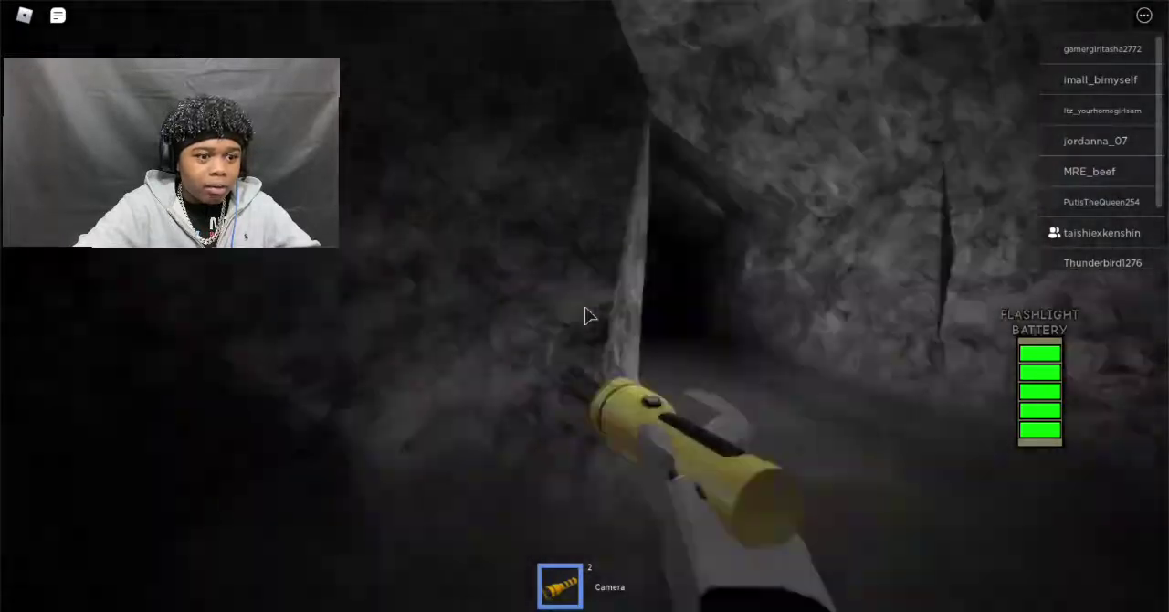
key("w")
key("c")
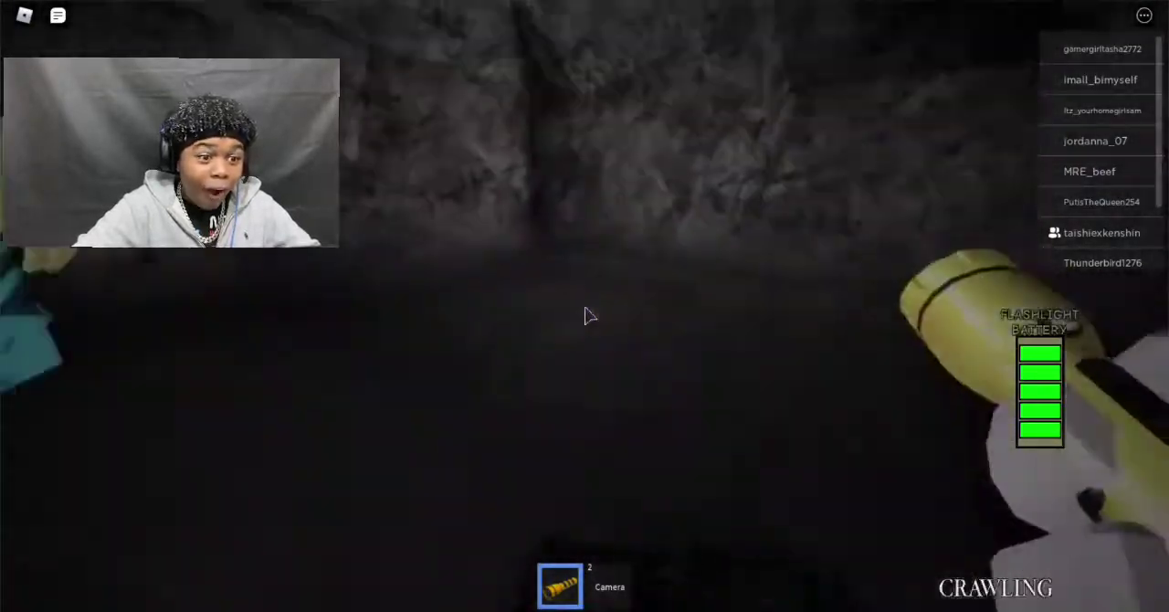
key("w")
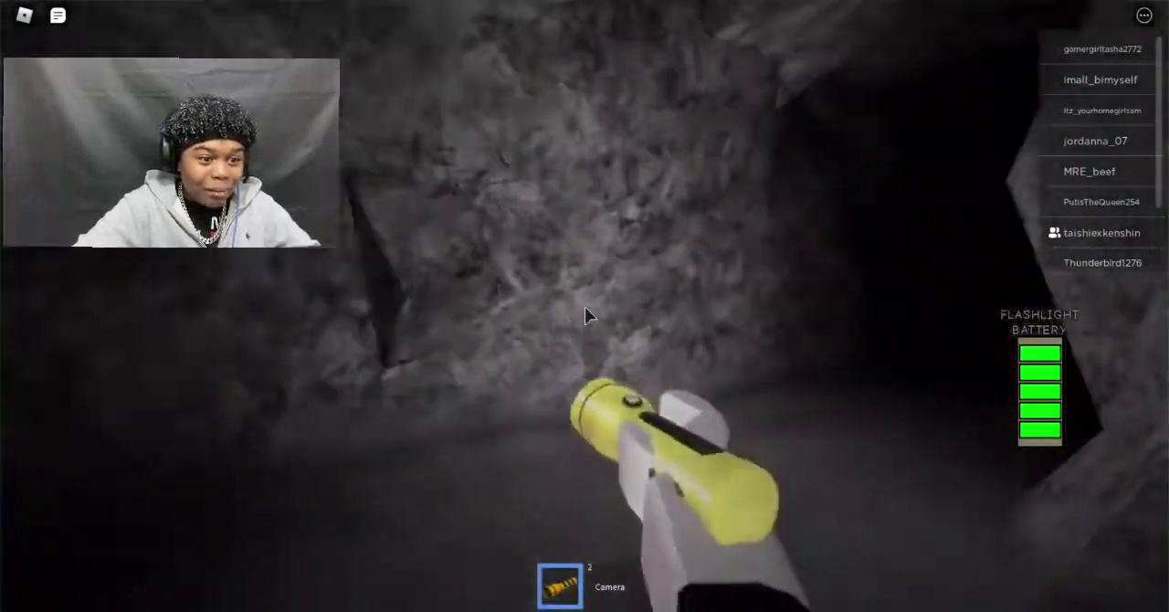
- Stand up, follow the tunnel around its bend, and pass the other players
key("w")
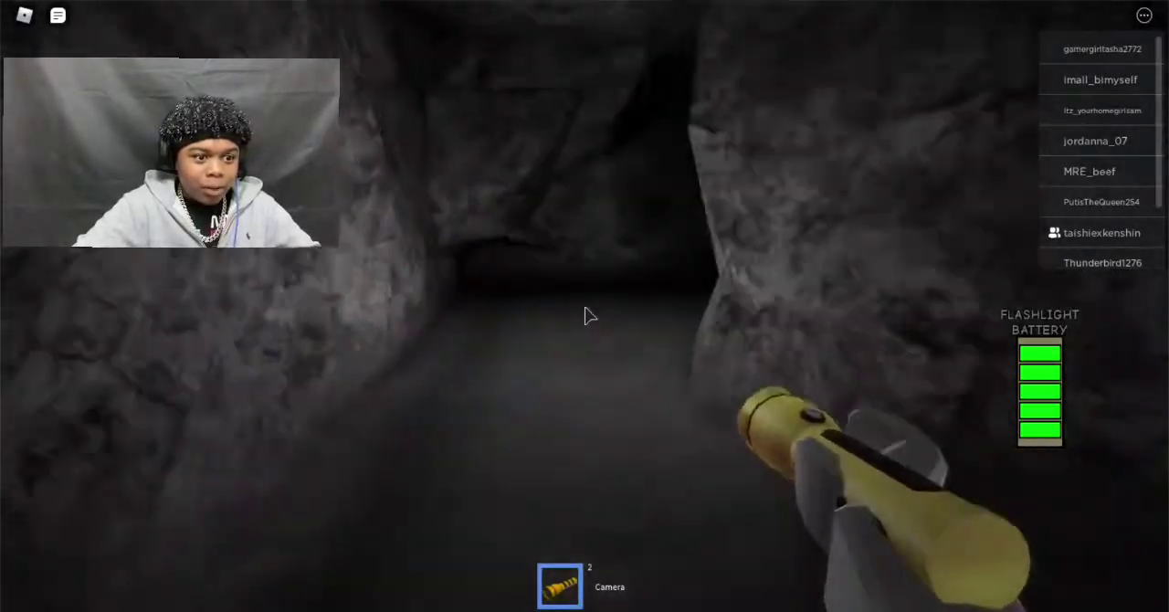
key("w")
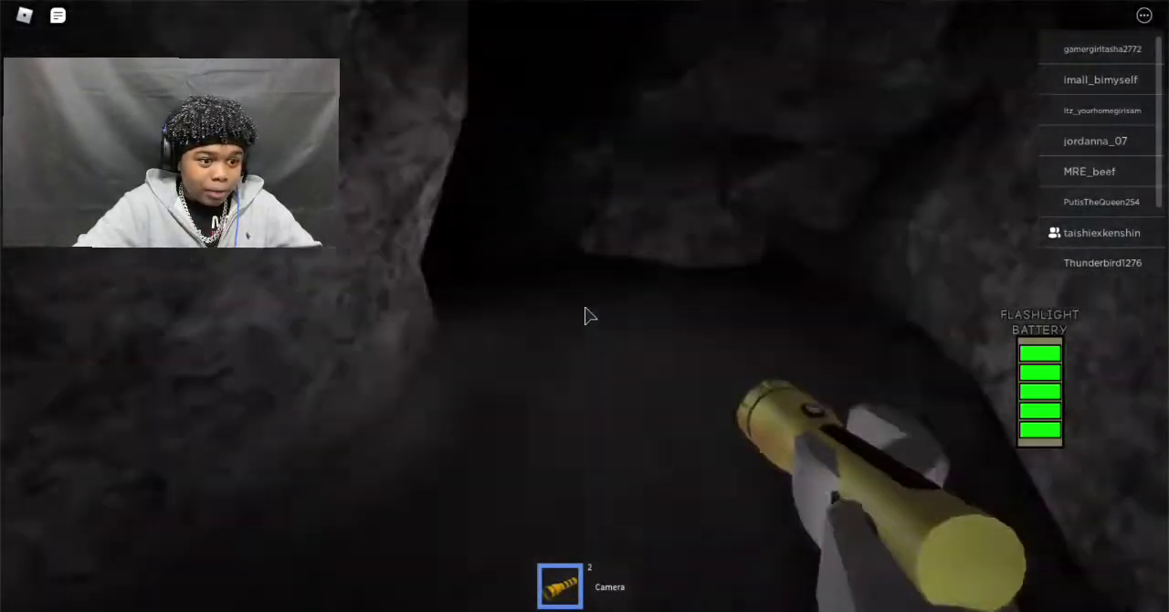
key("w")
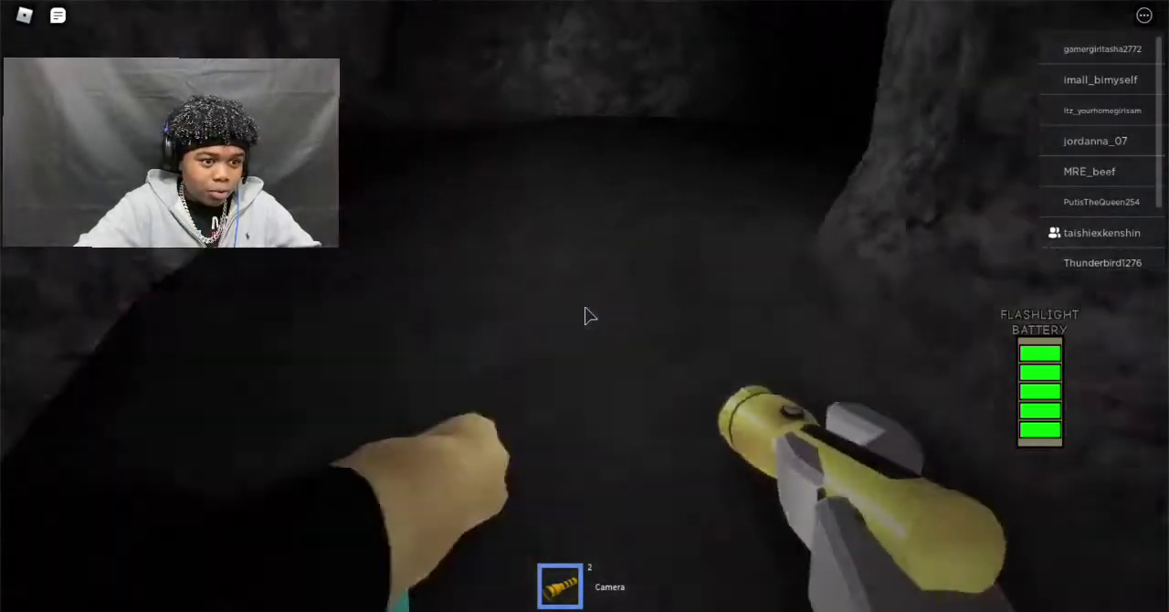
key("w")
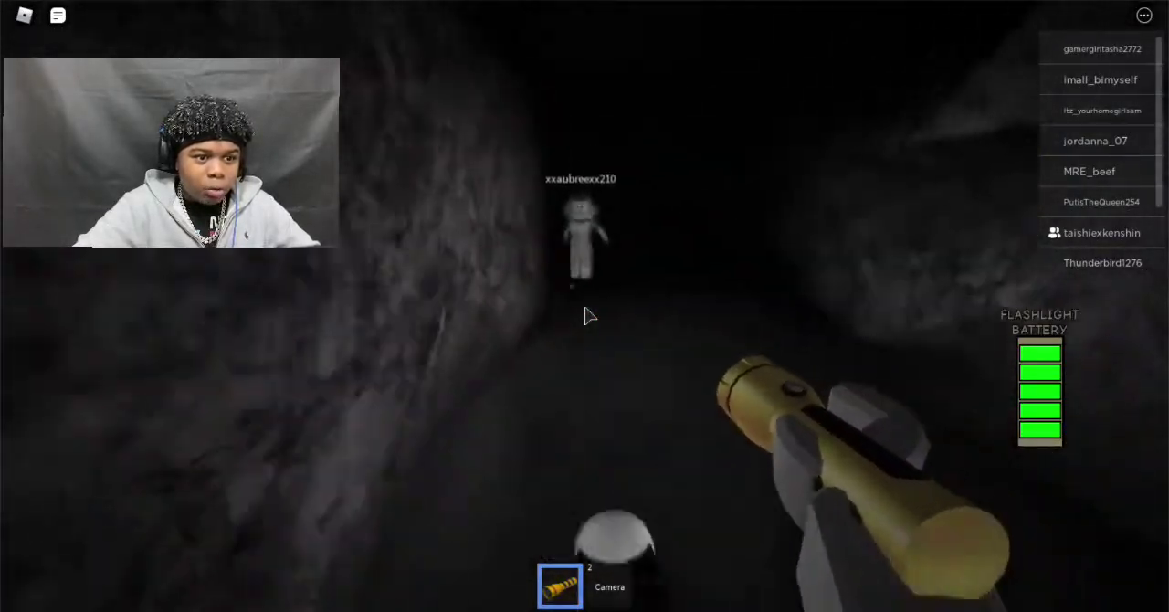
key("w")
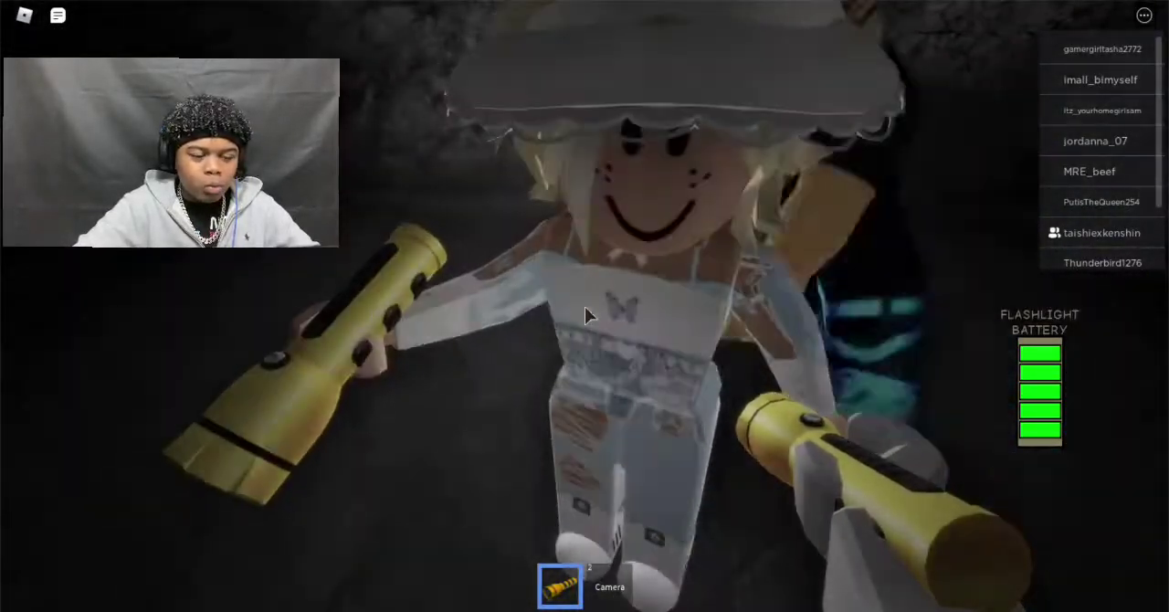
key("w")
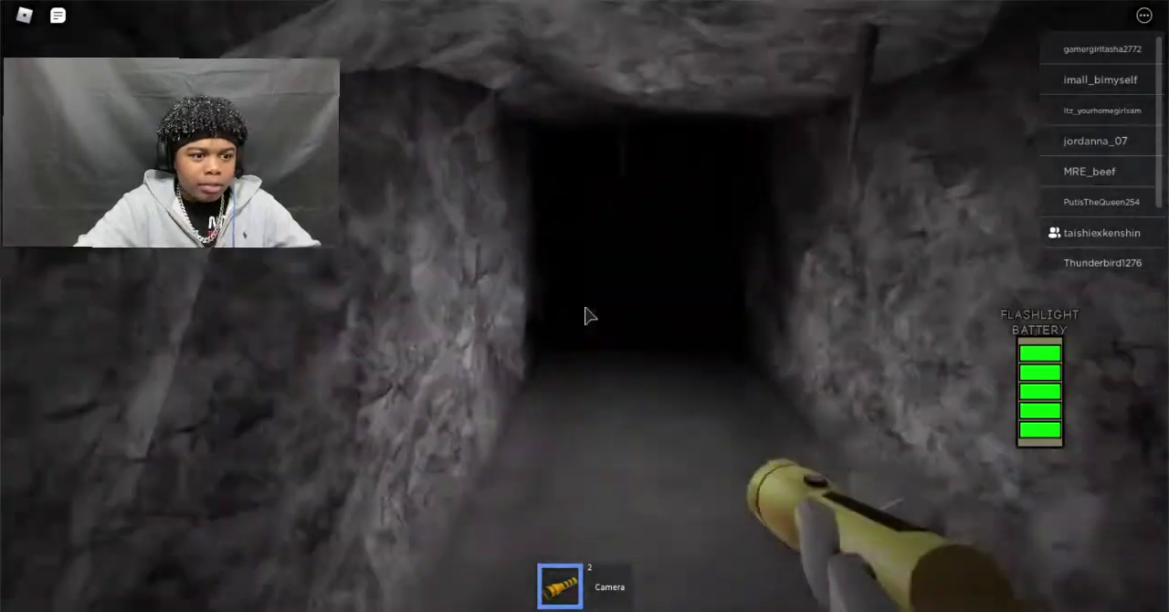
key("w")
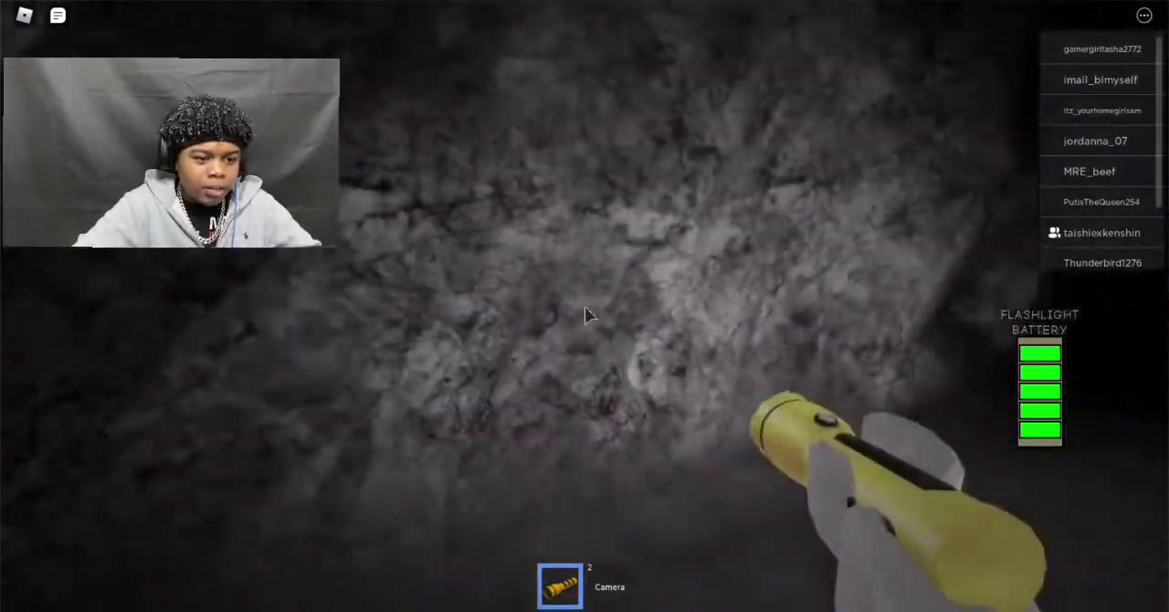
- Continue down the next dark passage to a tunnel junction past a player
key("w")
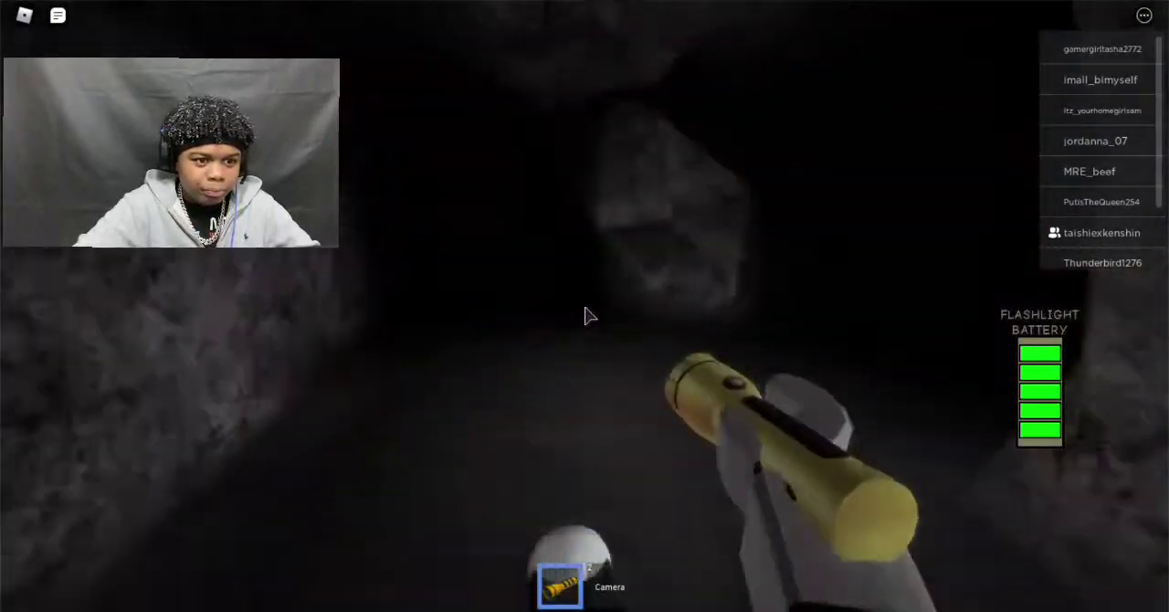
key("w")
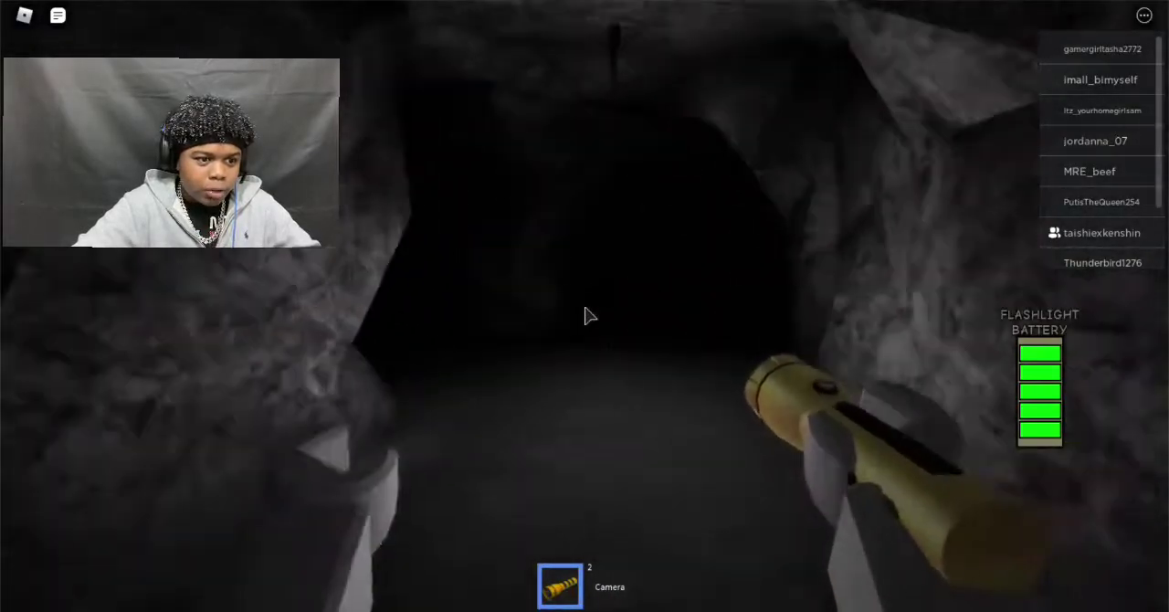
key("w")
key("w")
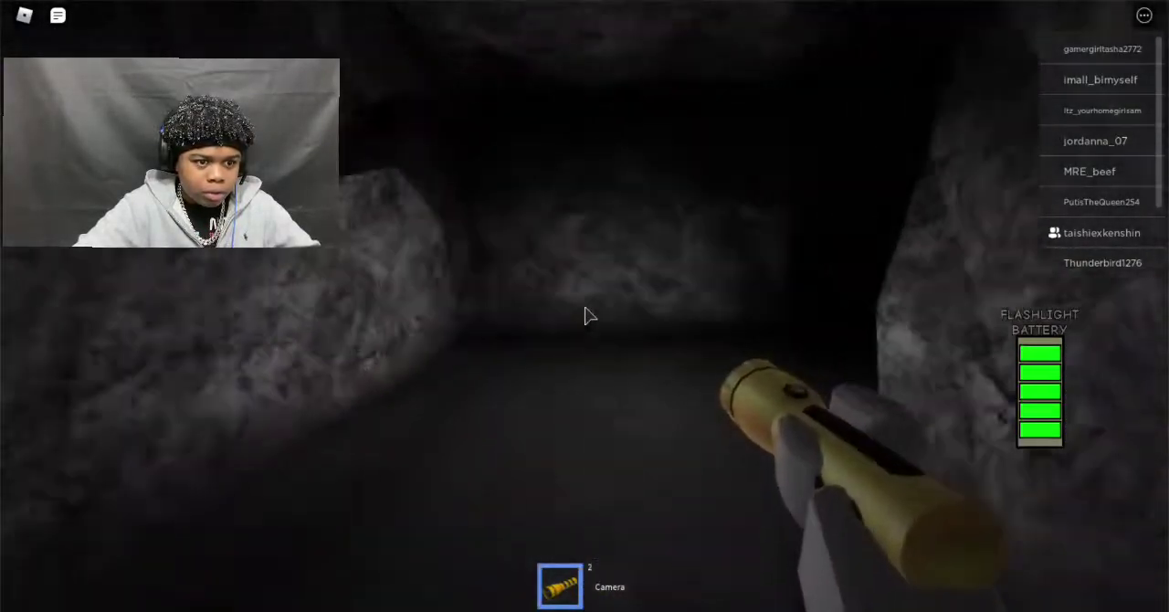
key("w")
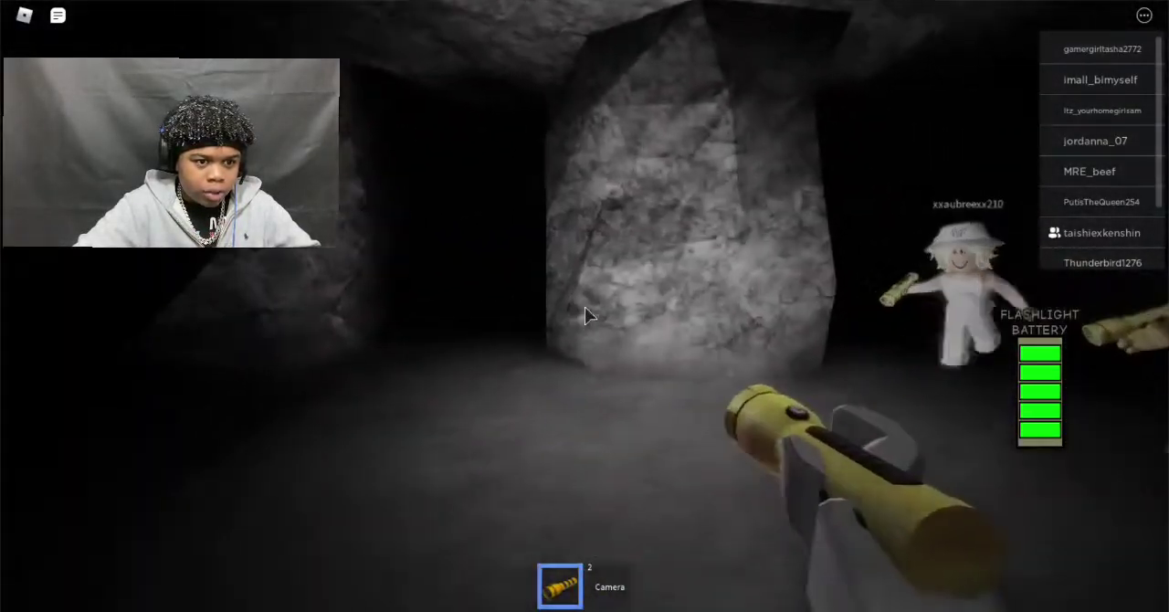
key("w")
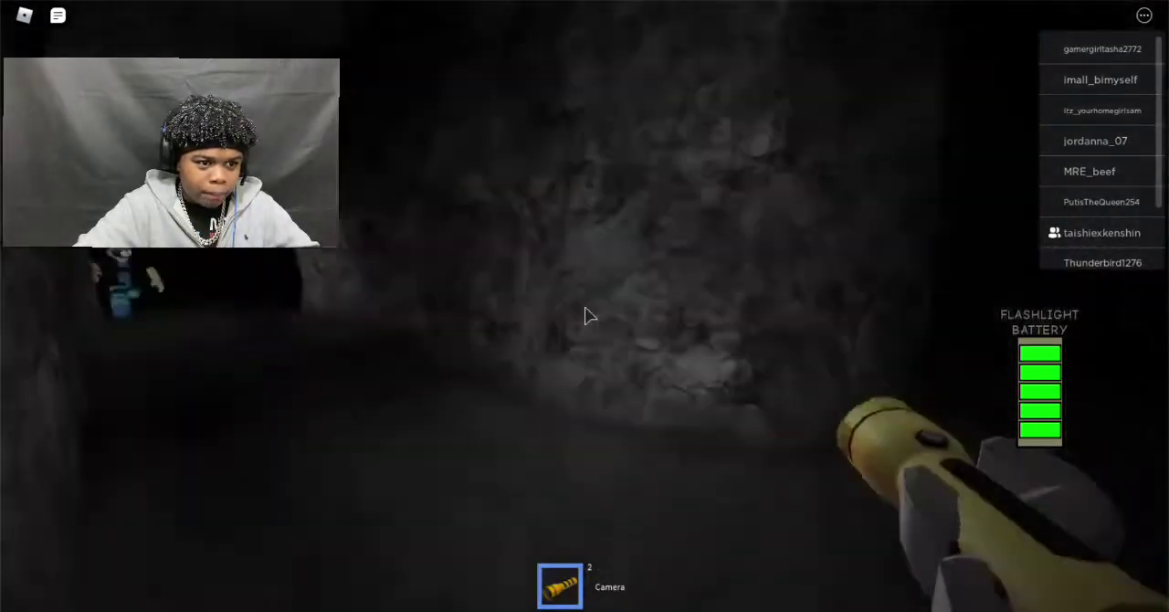
- Leave a cave corner for a new tunnel, moving behind another player
key("w")
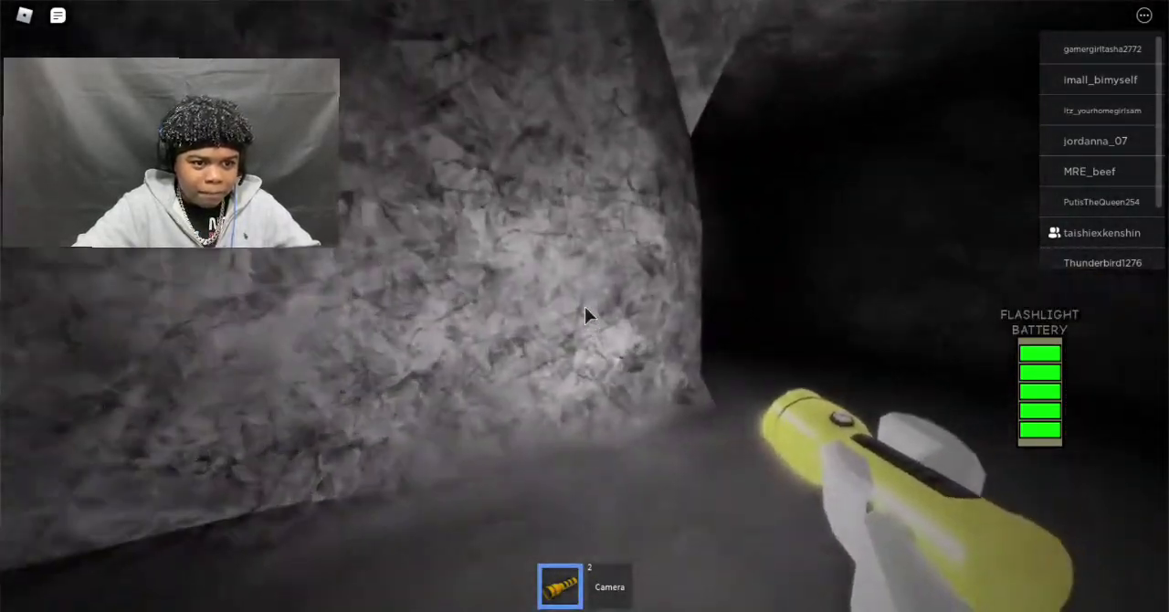
key("w")
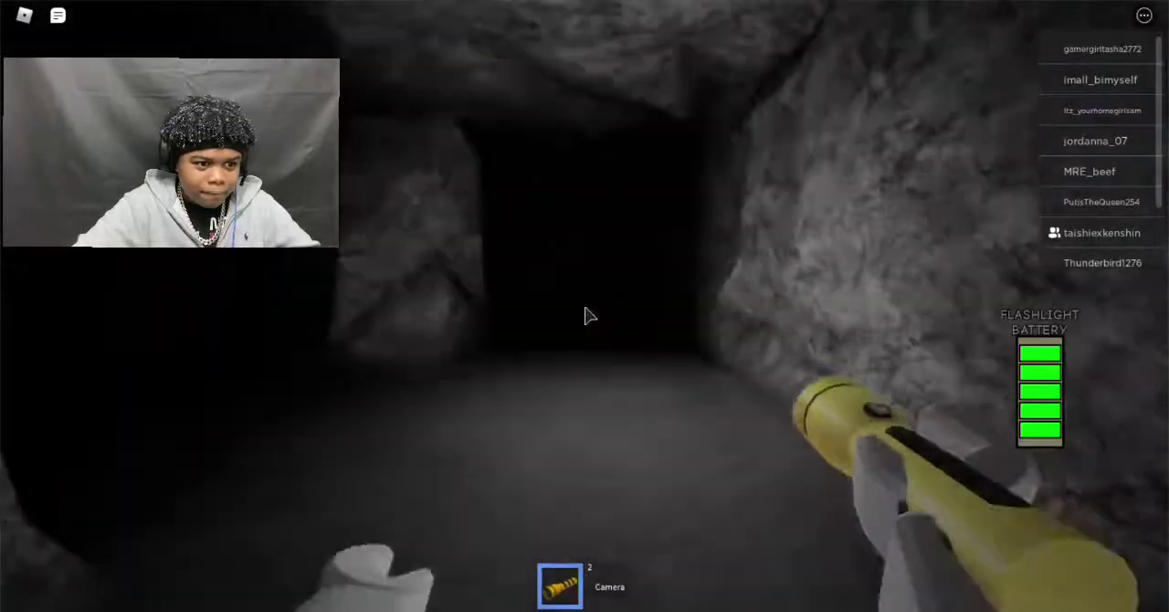
key("w")
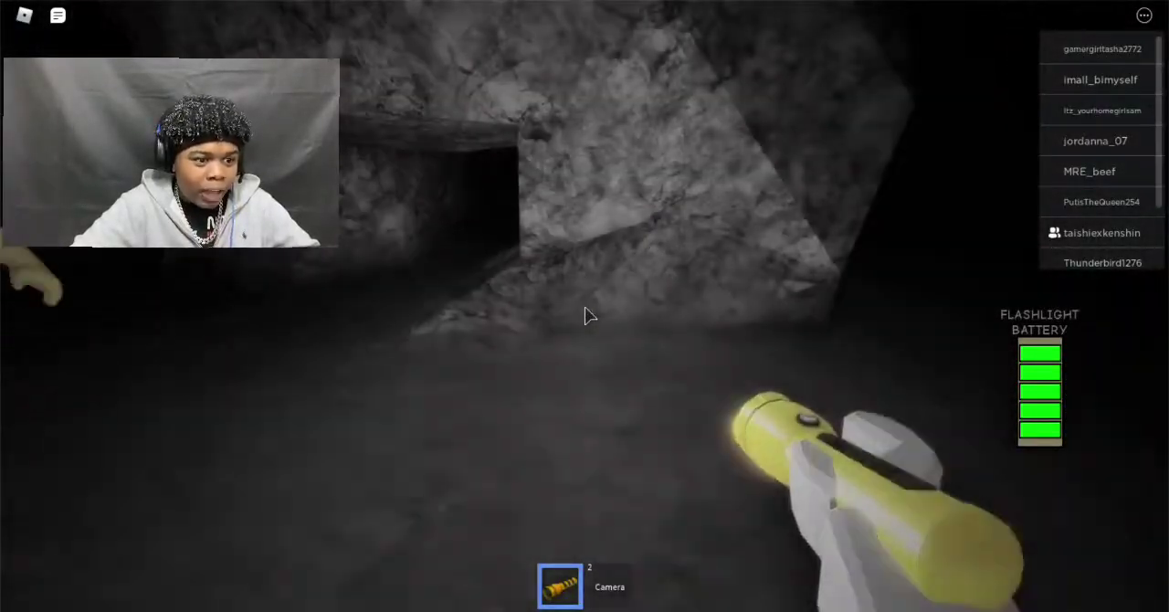
key("w")
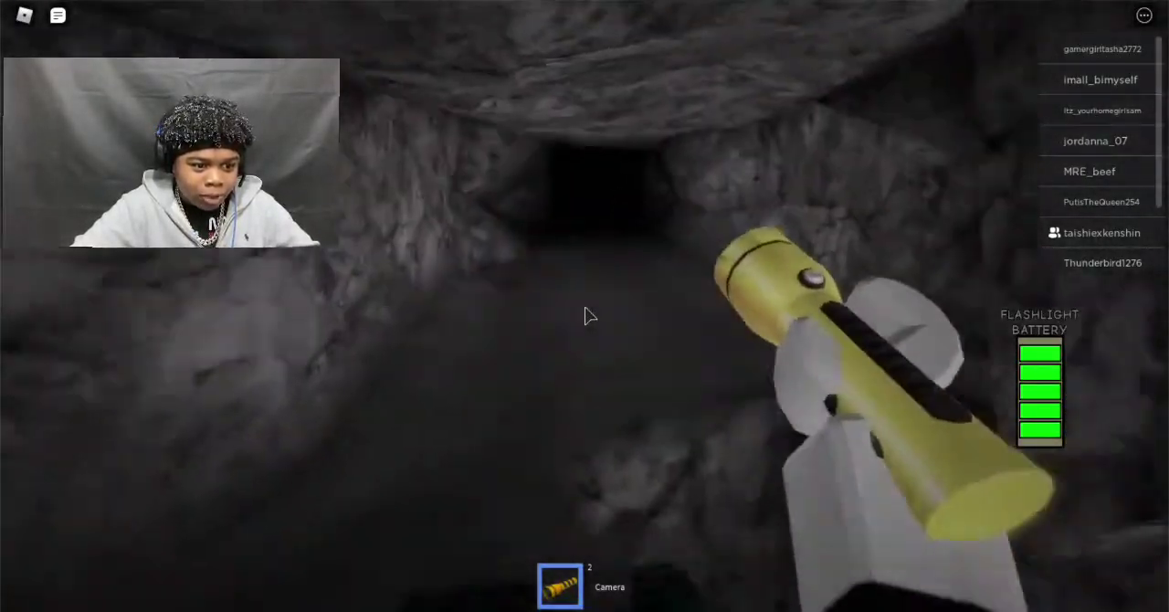
key("w")
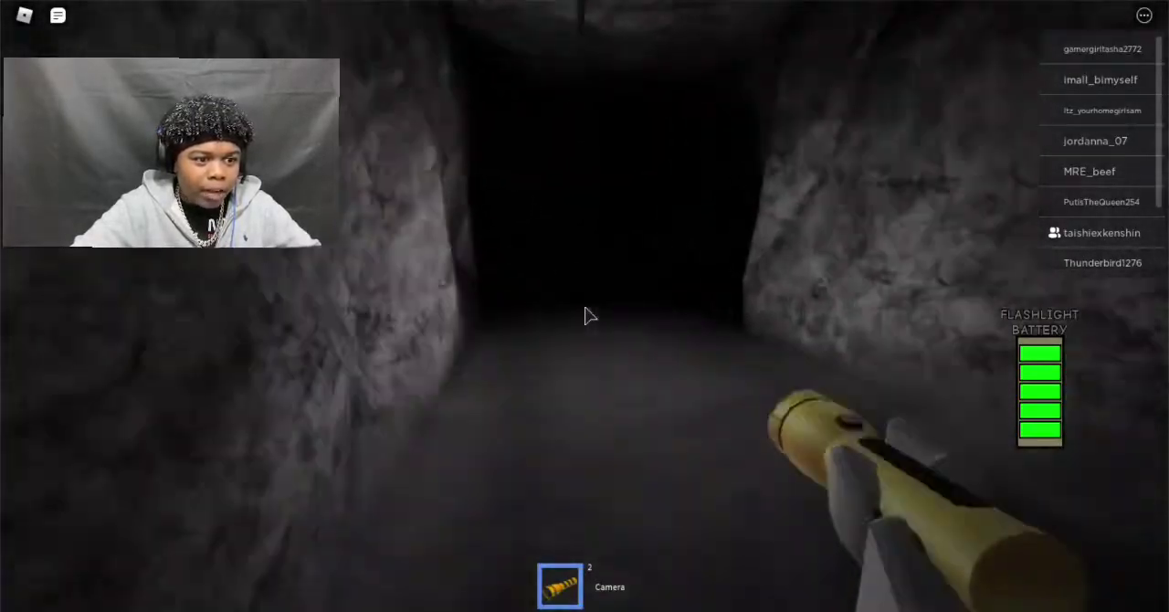
key("w")
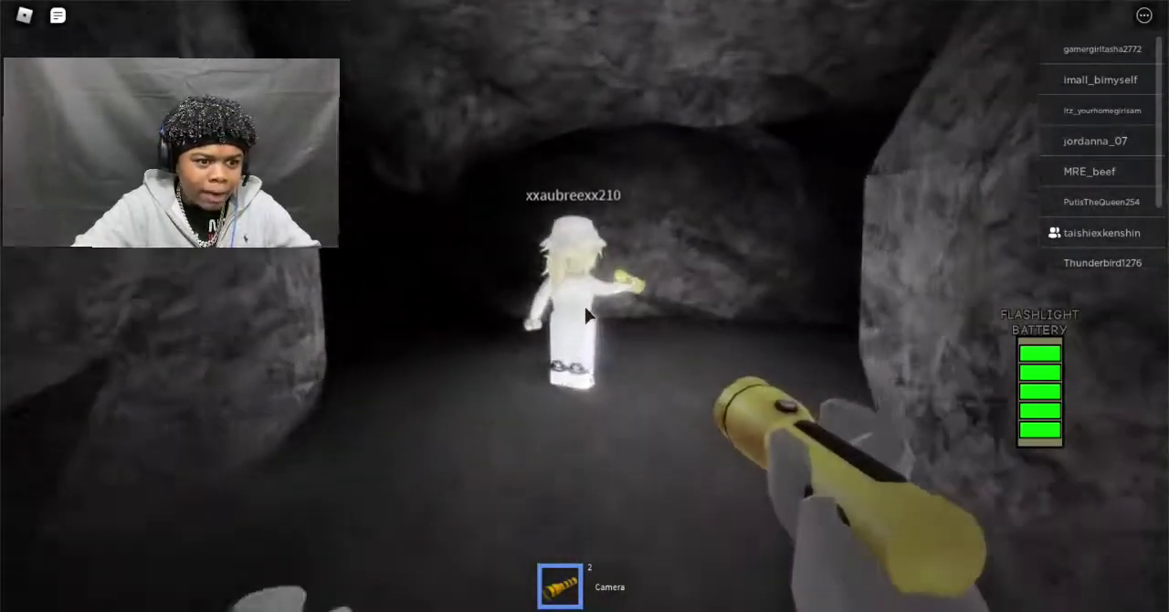
key("w")
key("w")
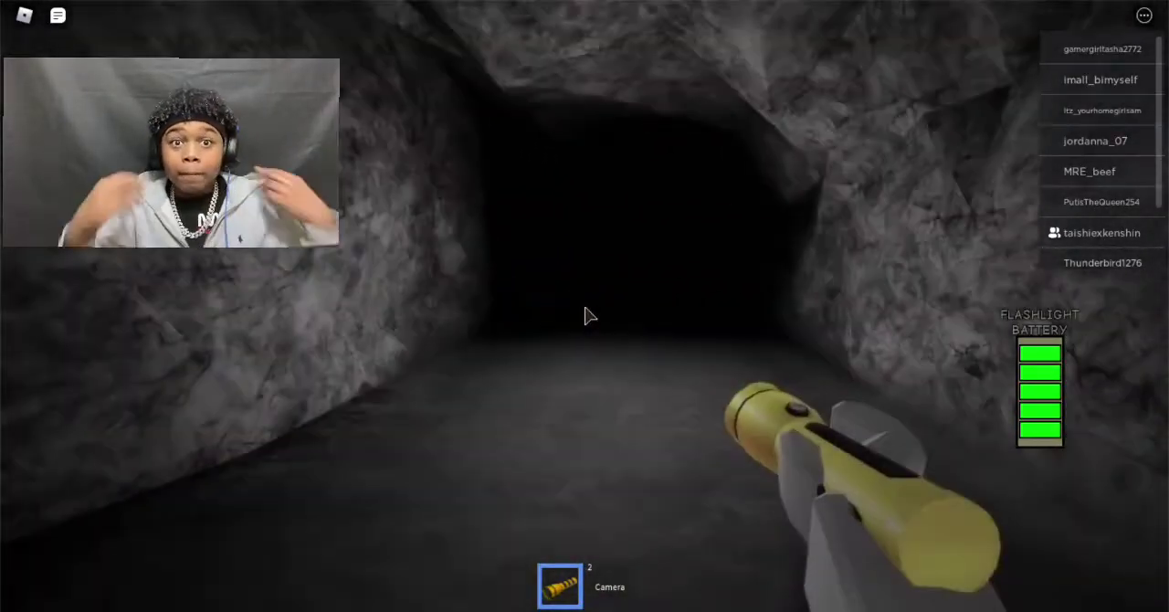
- Walk down the cave tunnel until right beside the other player
key("w")
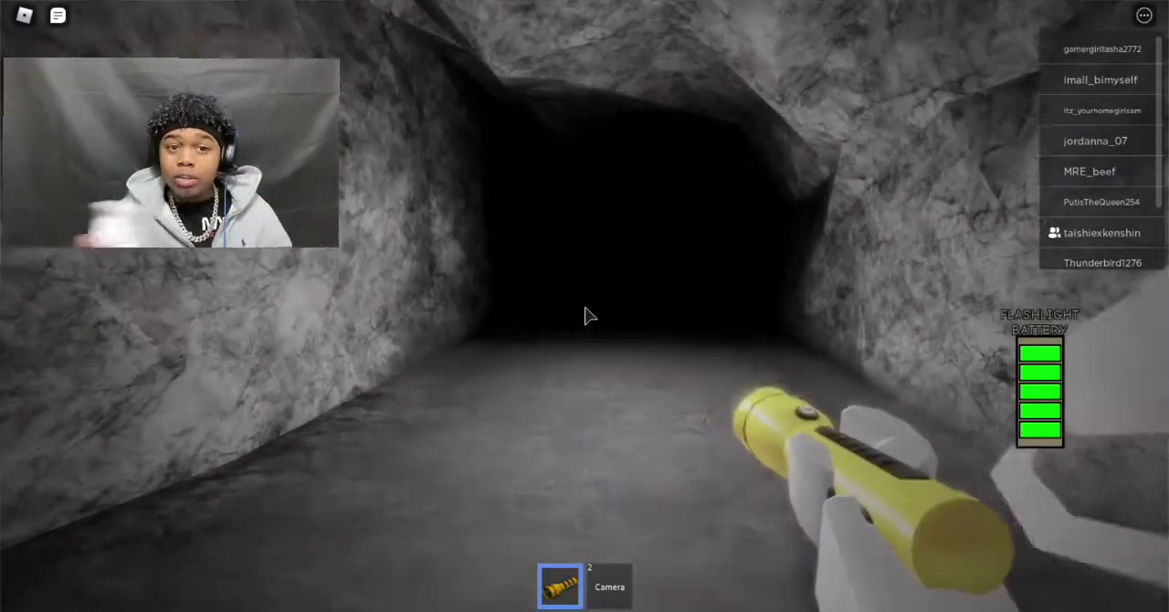
key("w")
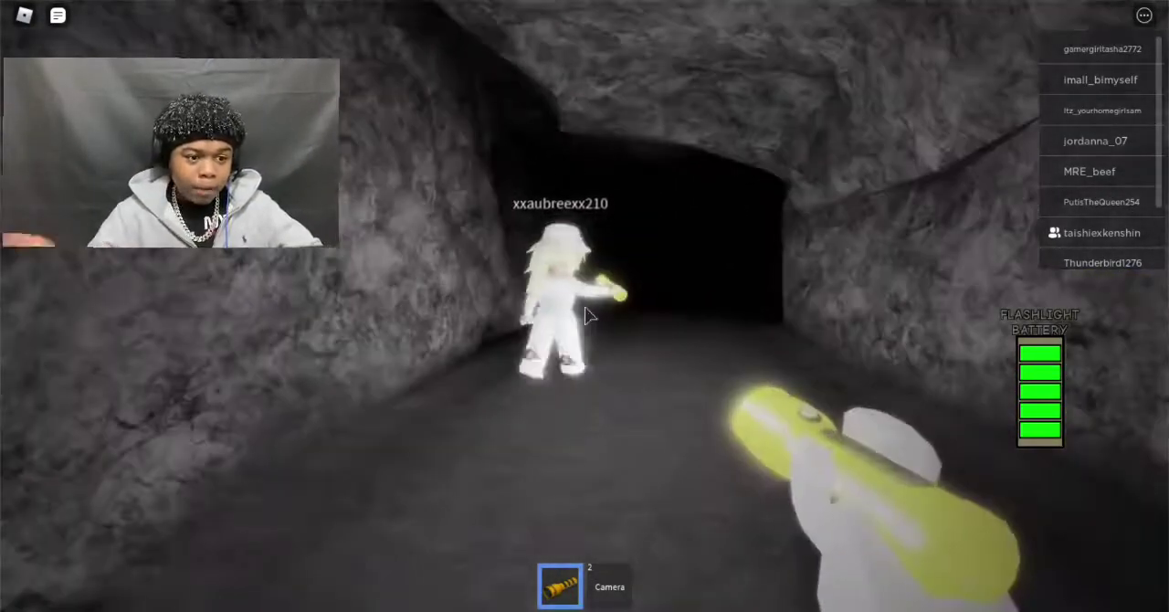
key("w")
key("w")
key("w")
key("w")
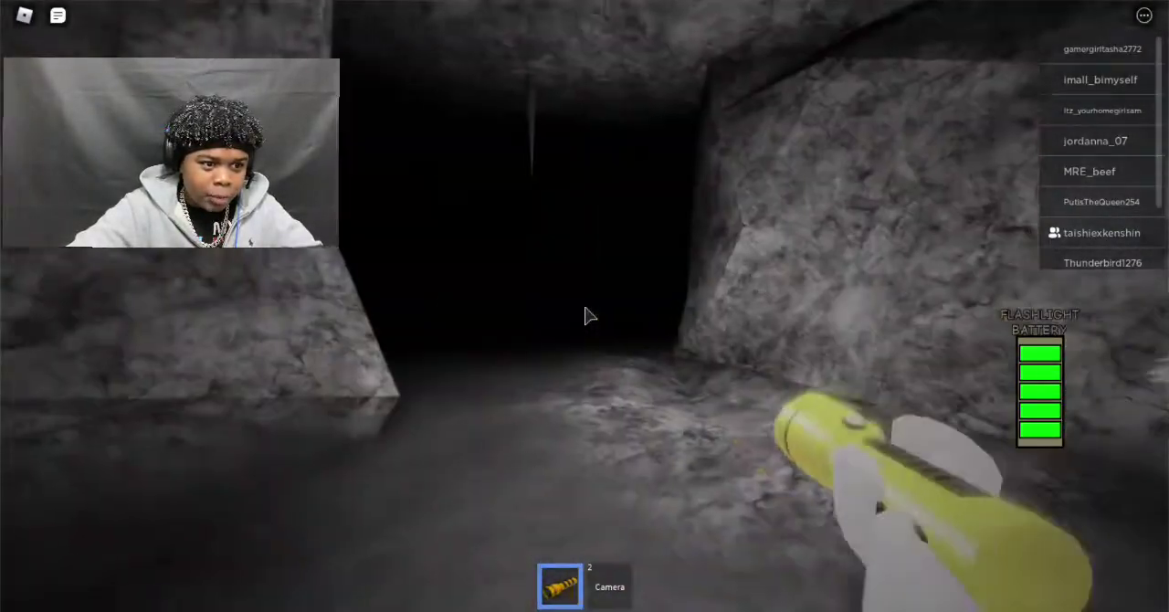
key("w")
key("w")
key("w")
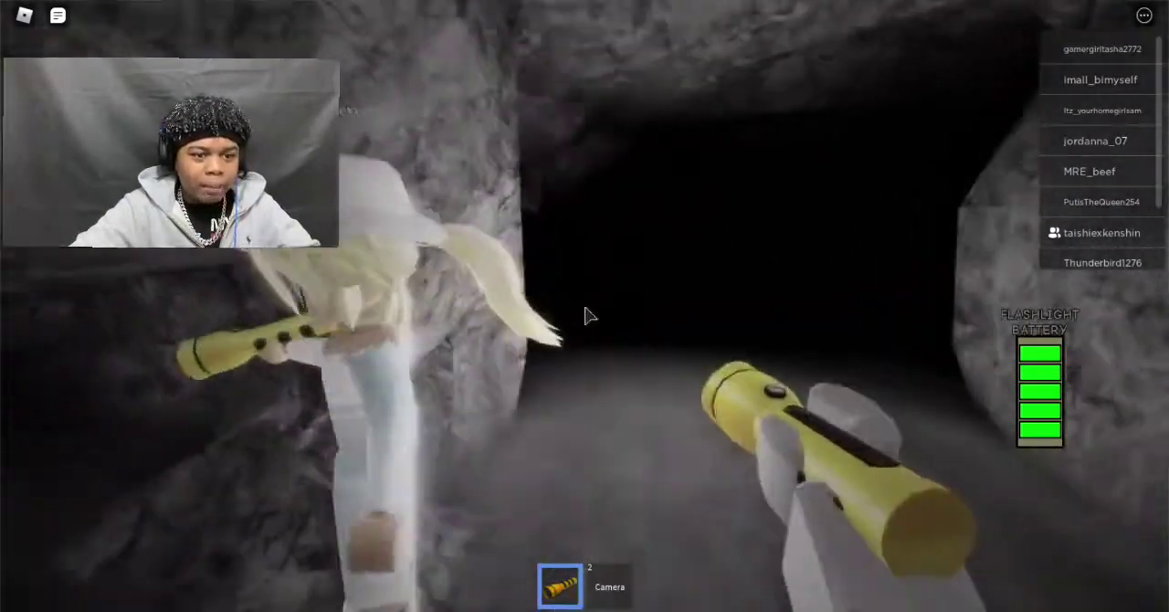
key("w")
key("w")
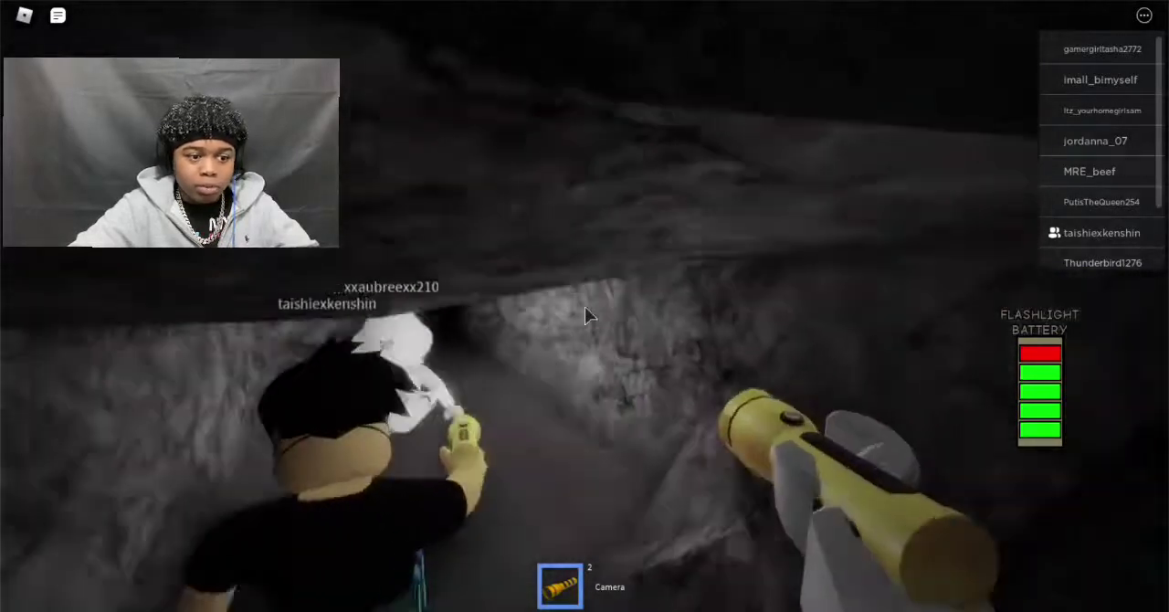
- Crawl past the other players and around the bend into the opening
key("c")
key("c")
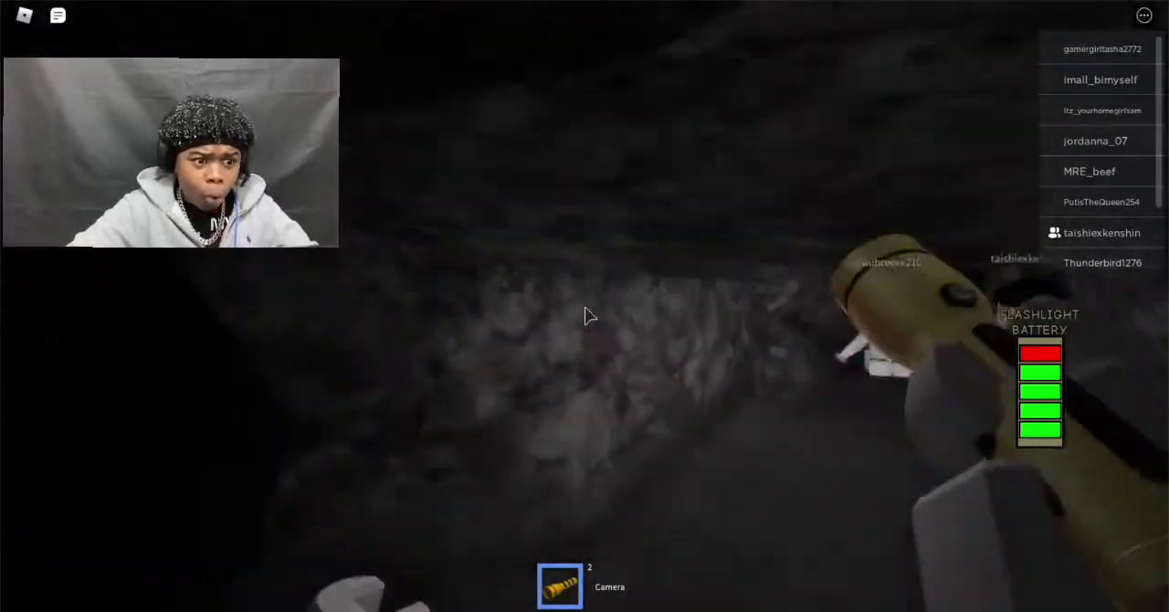
key("c")
key("w")
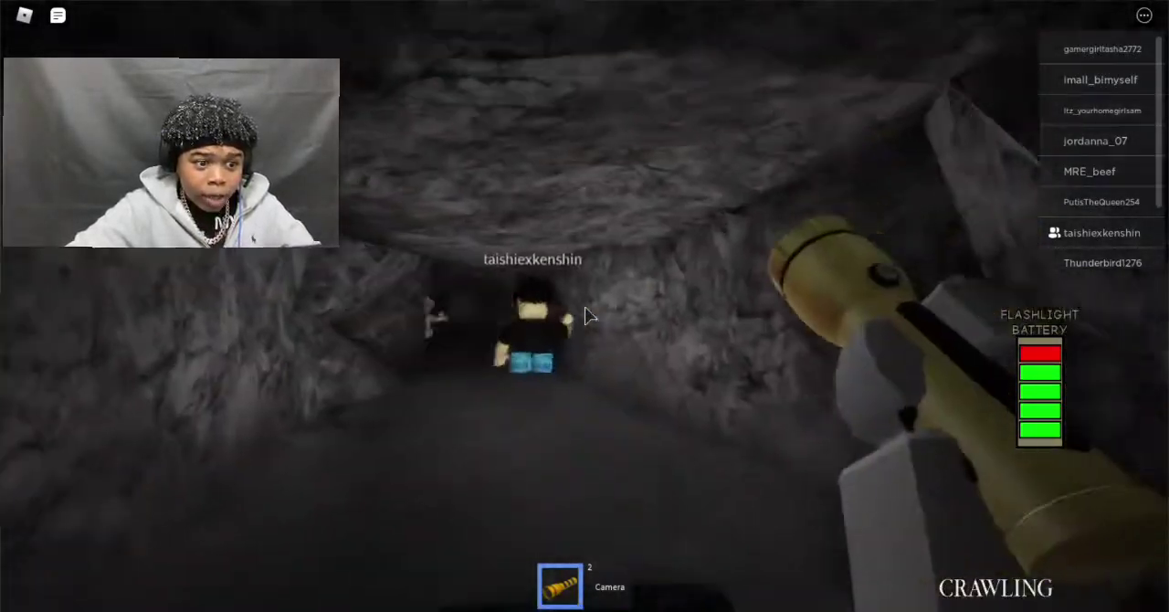
key("w")
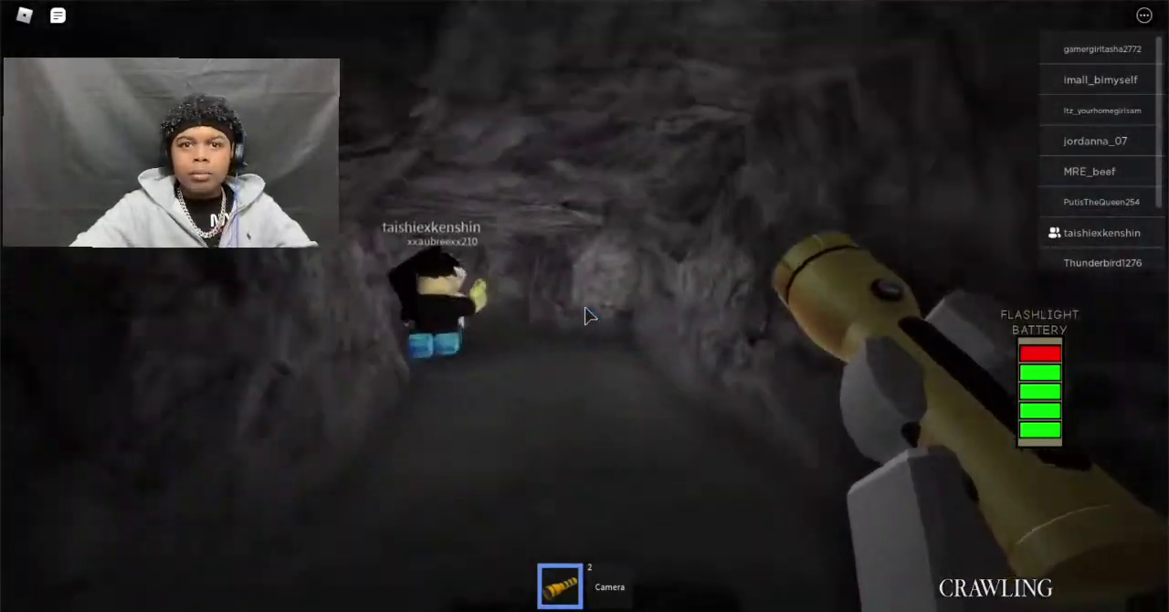
key("w")
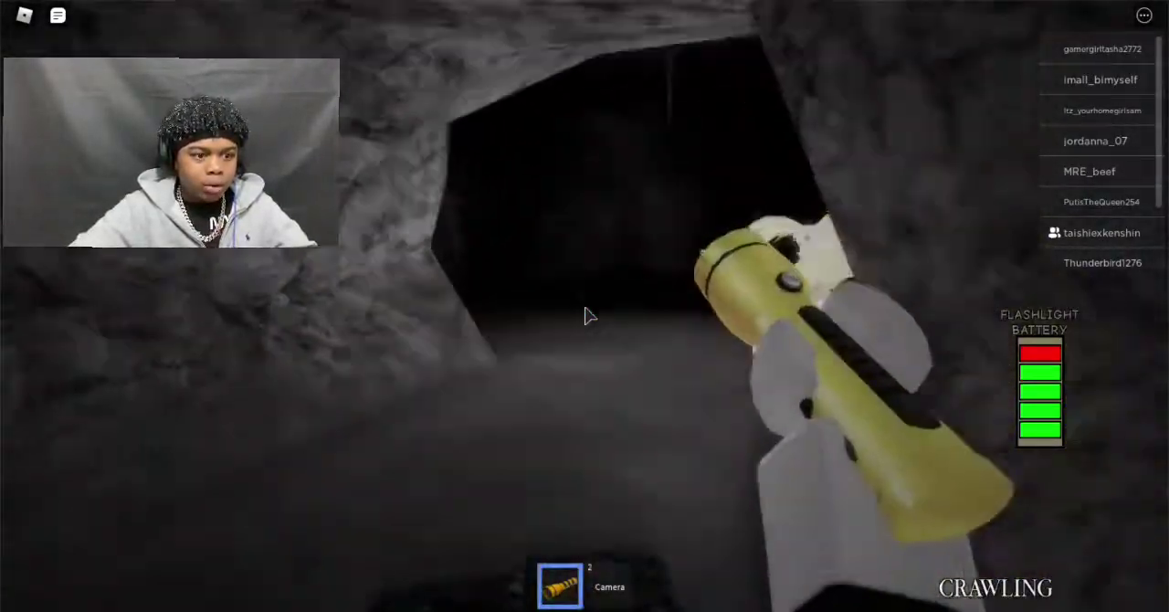
key("c")
- Put away the flashlight with key 1 and move through the pitch-black cave
key("w")
key("1")
key("w")
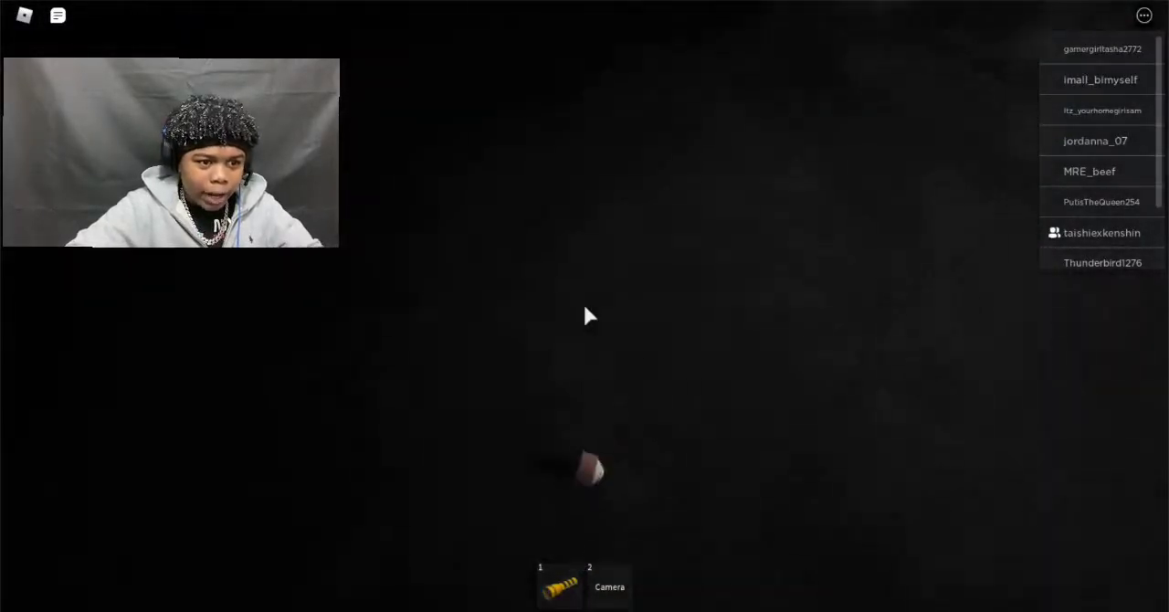
key("w")
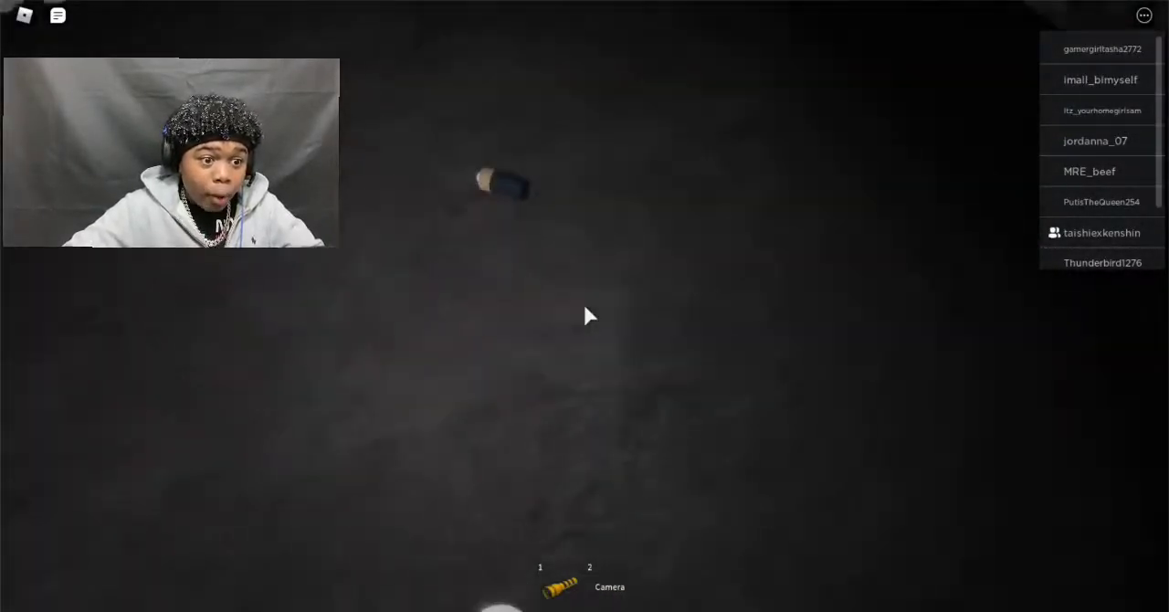
key("w")
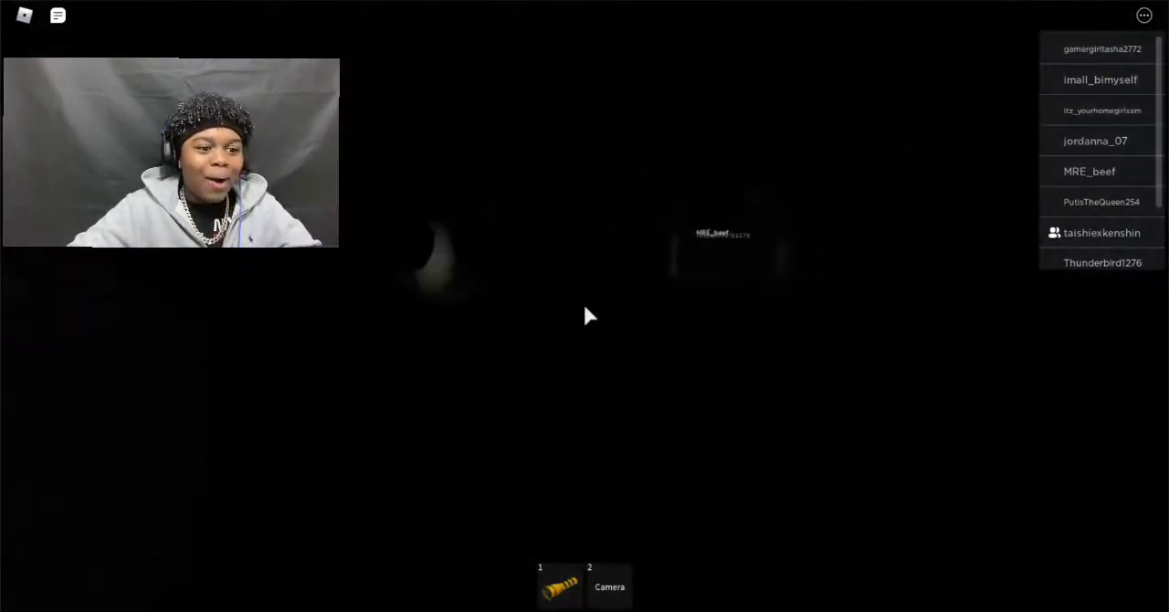
- Turn the flashlight back on and crawl along the tunnel toward the opening ahead
left_click(589, 316)
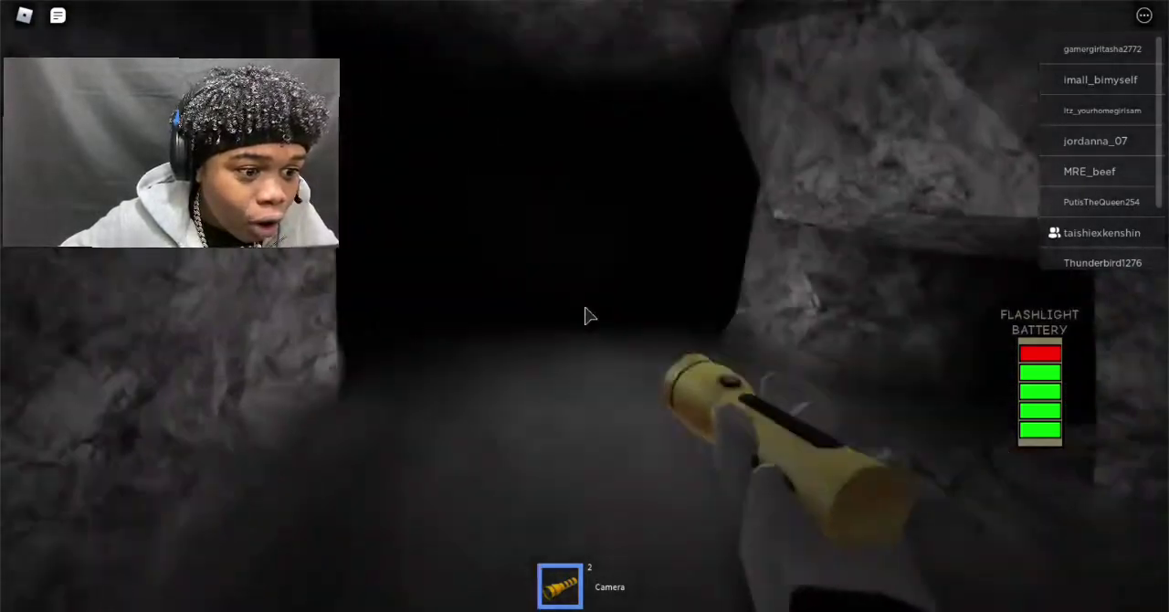
key("w")
key("w")
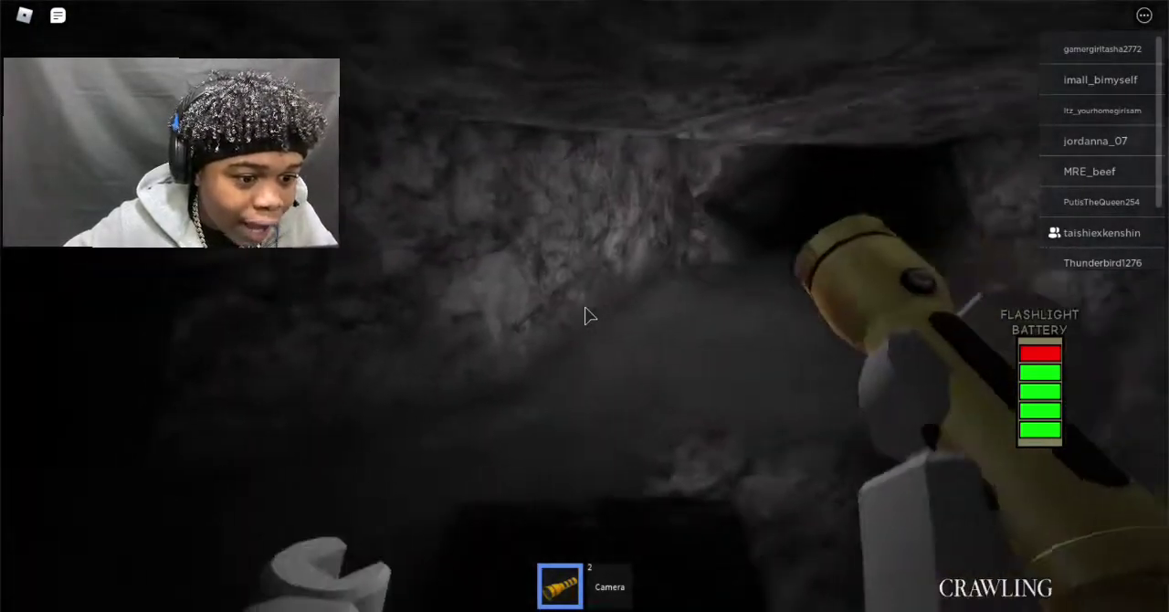
key("w")
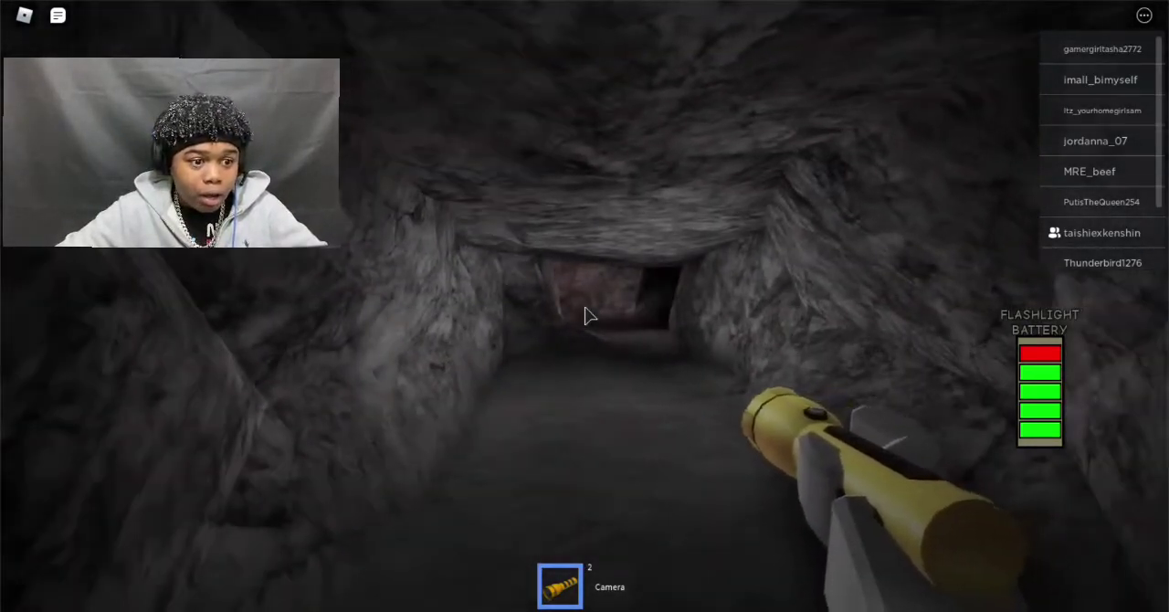
key("w")
key("w")
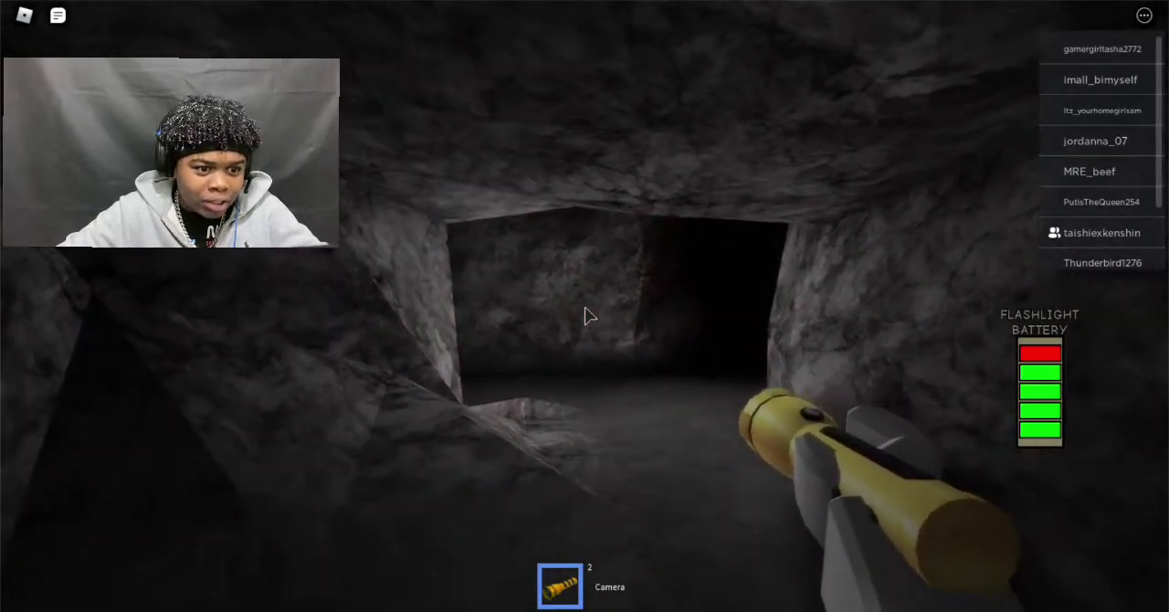
key("w")
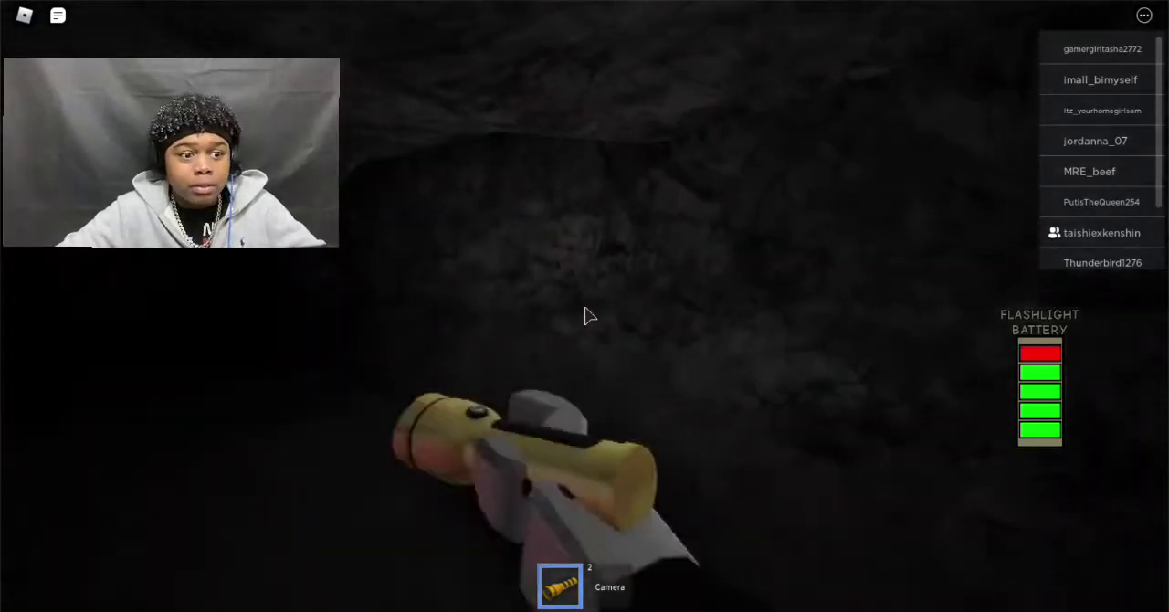
- Crawl into the lit tunnel and follow it around the turn
key("c")
key("w")
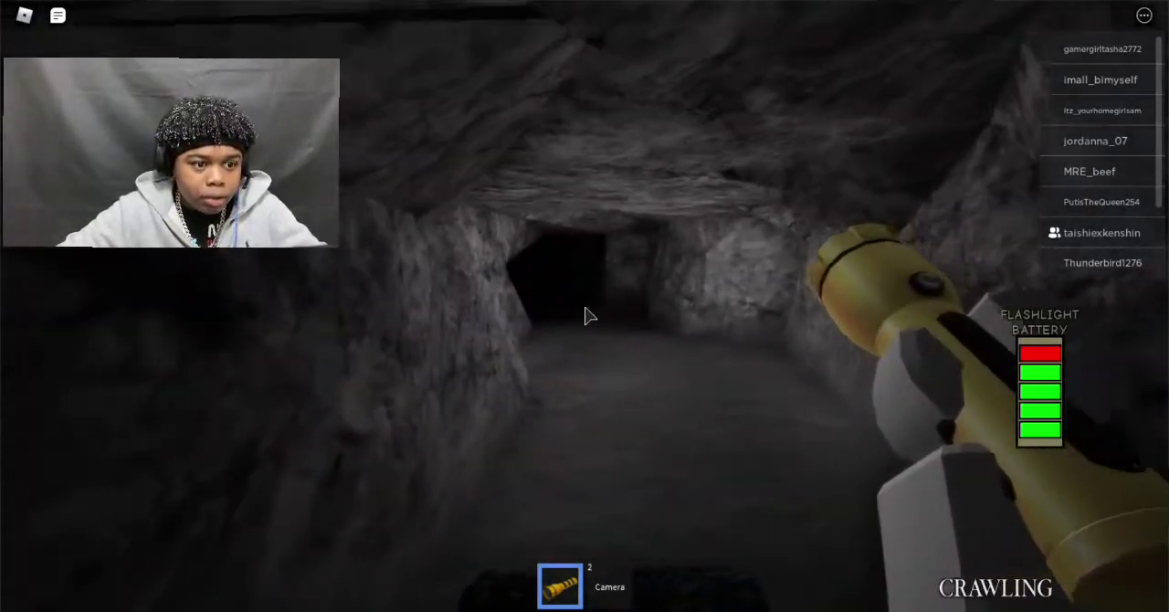
key("w")
key("w")
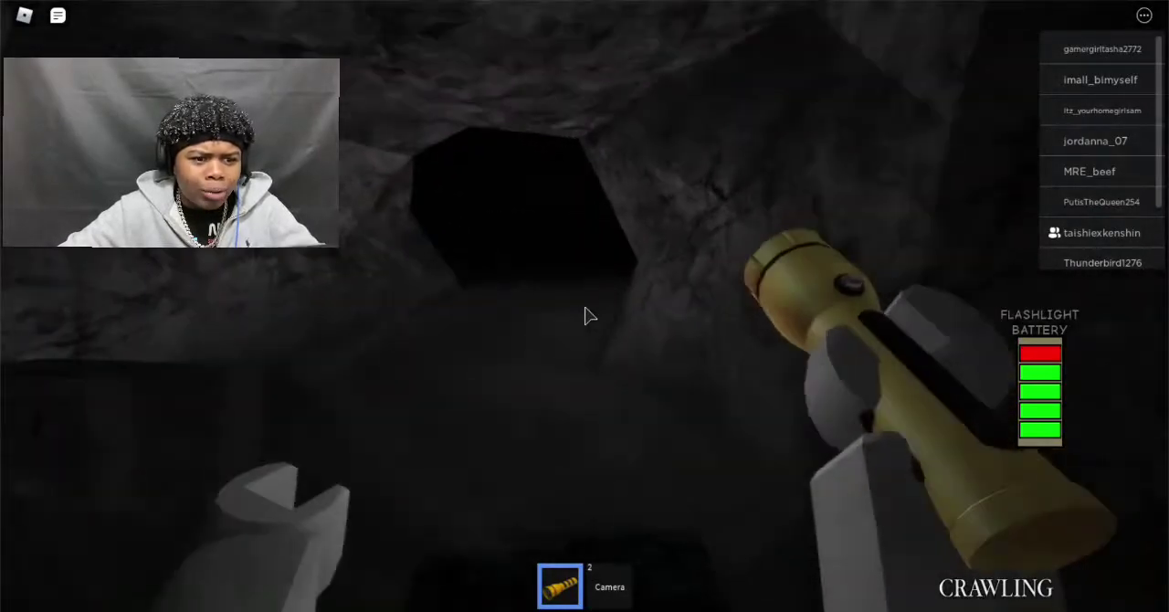
key("w")
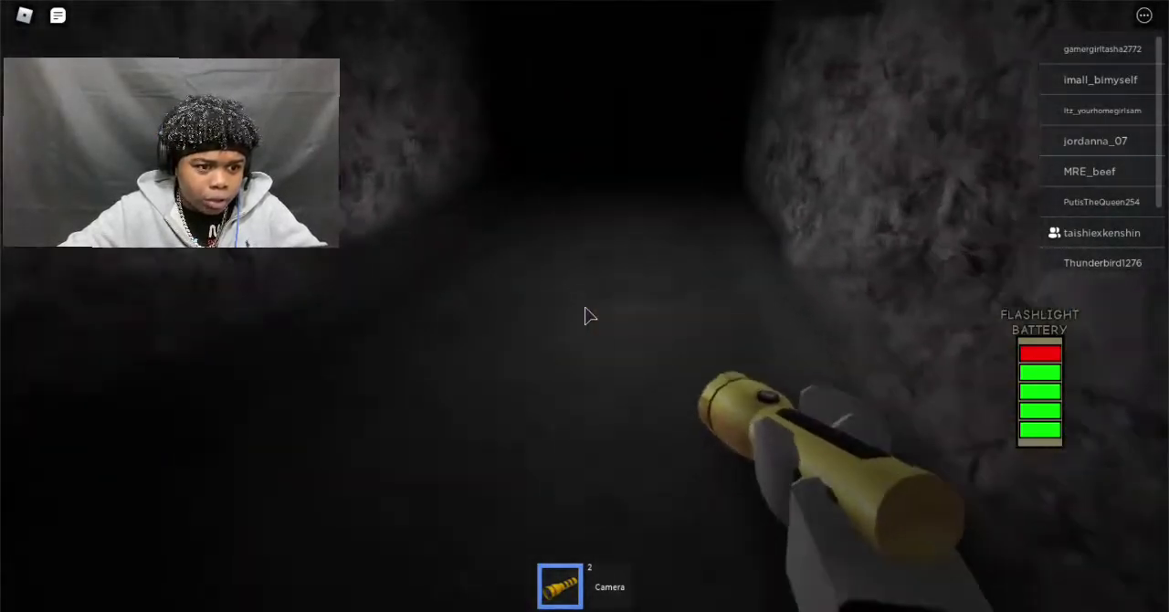
key("c")
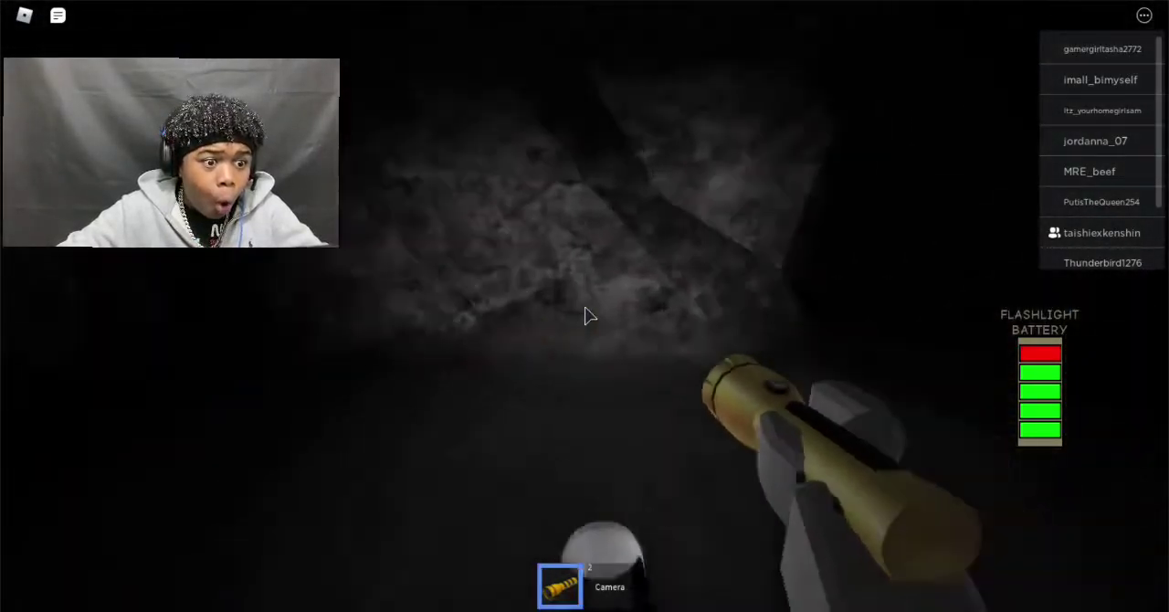
key("w")
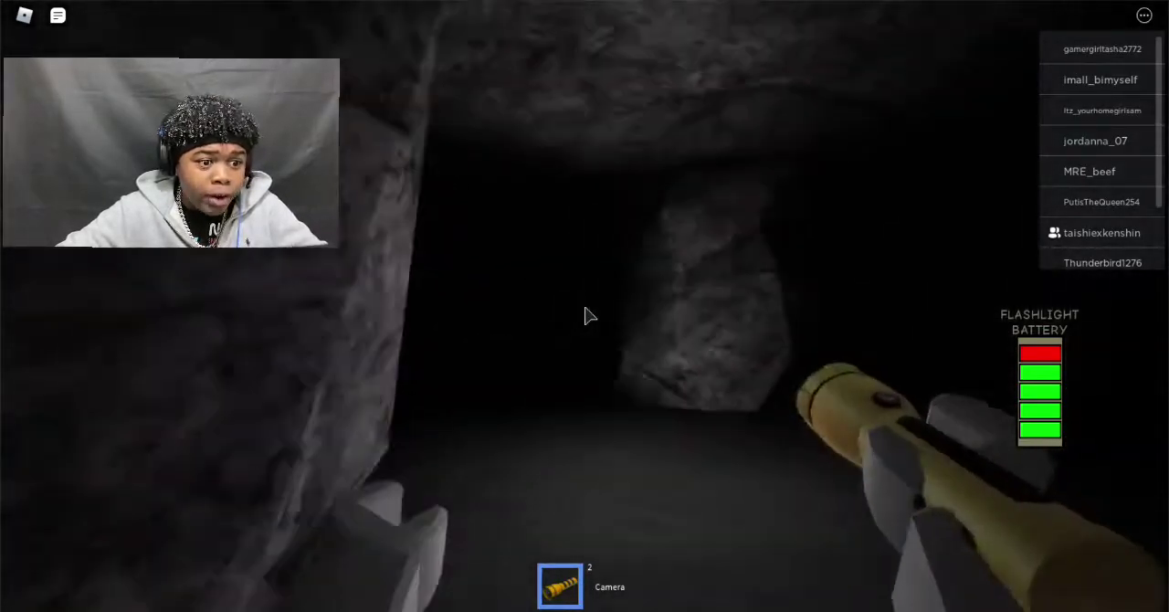
key("w")
key("w")
- Crawl into the next tunnel and past the other players along the dark passage
key("w")
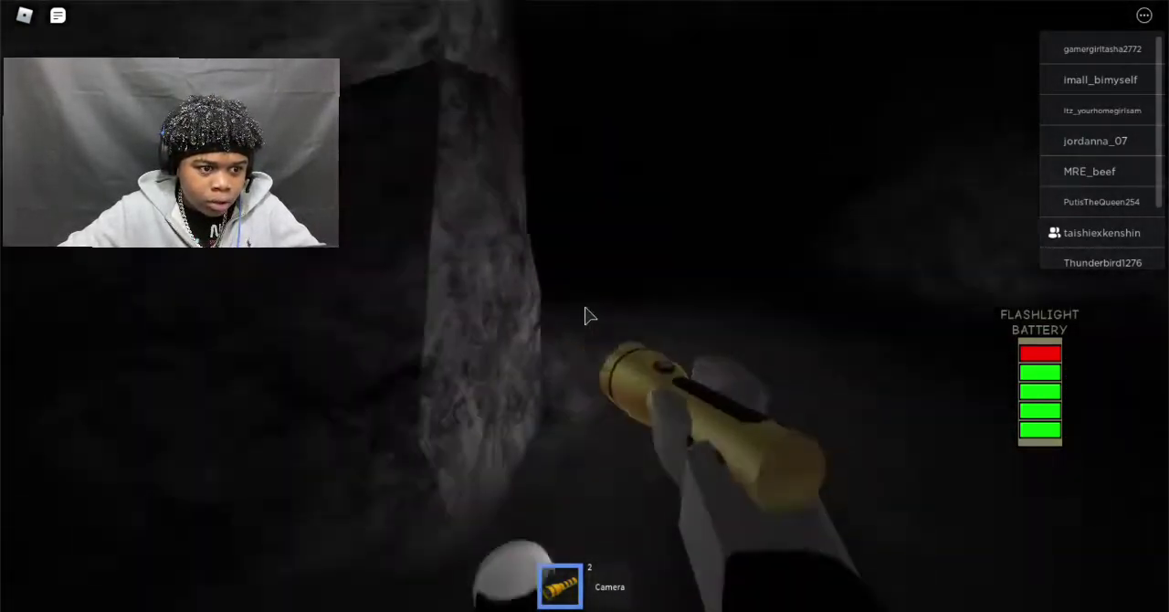
key("w")
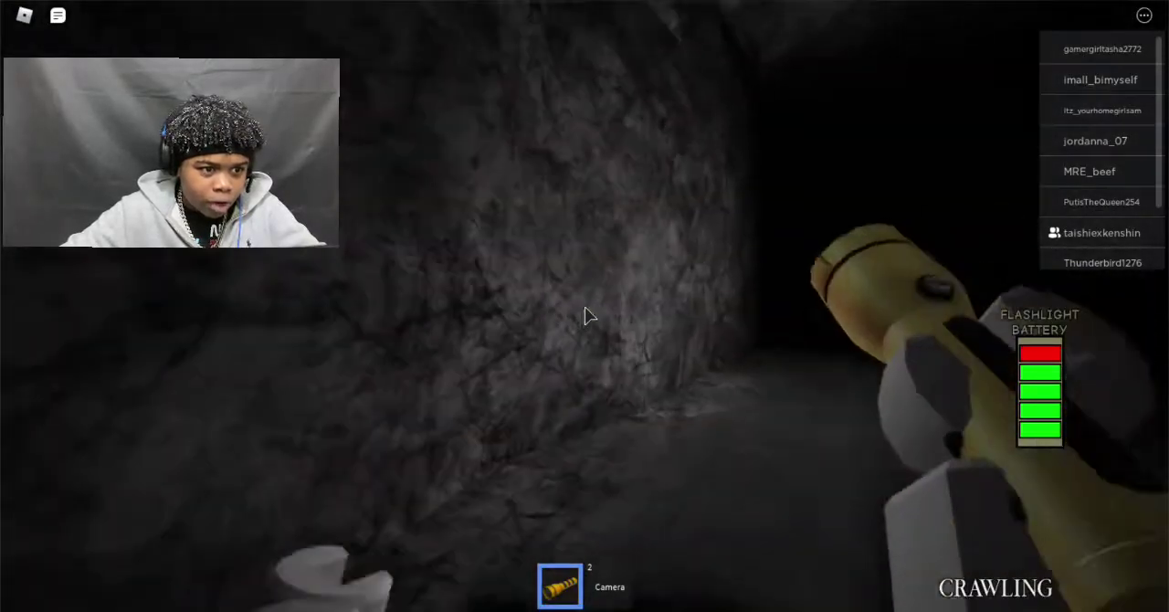
key("w")
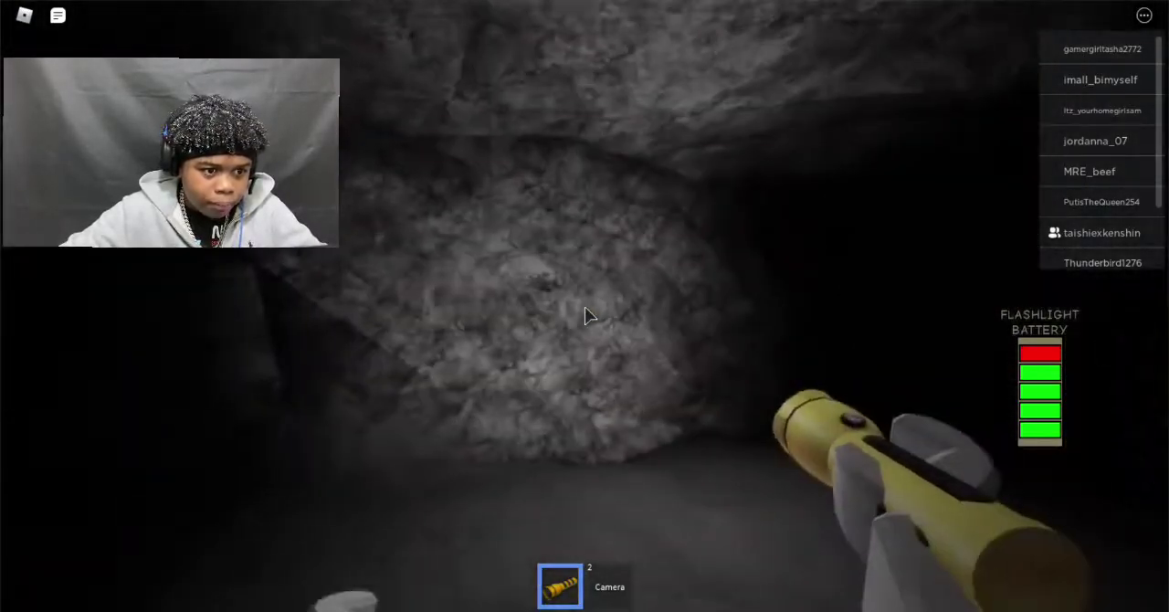
key("w")
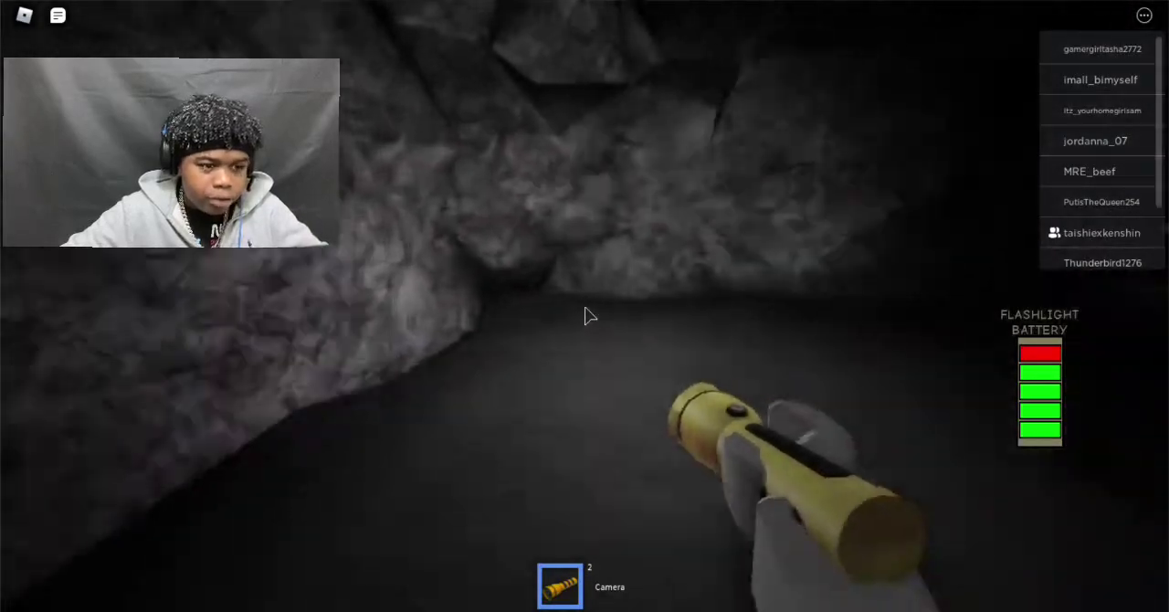
key("w")
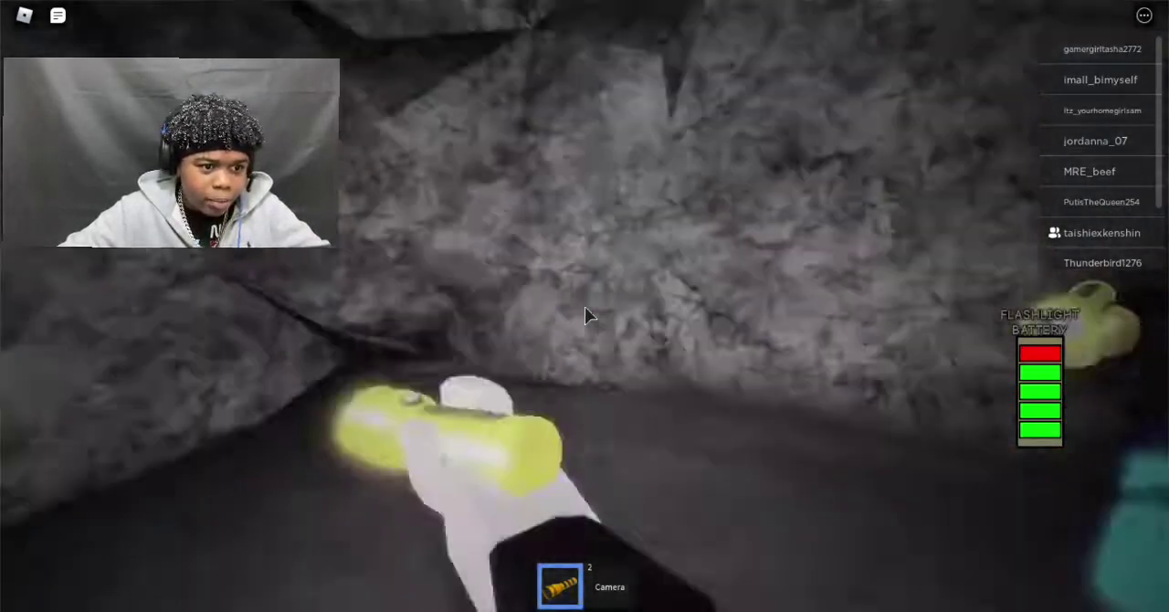
key("w")
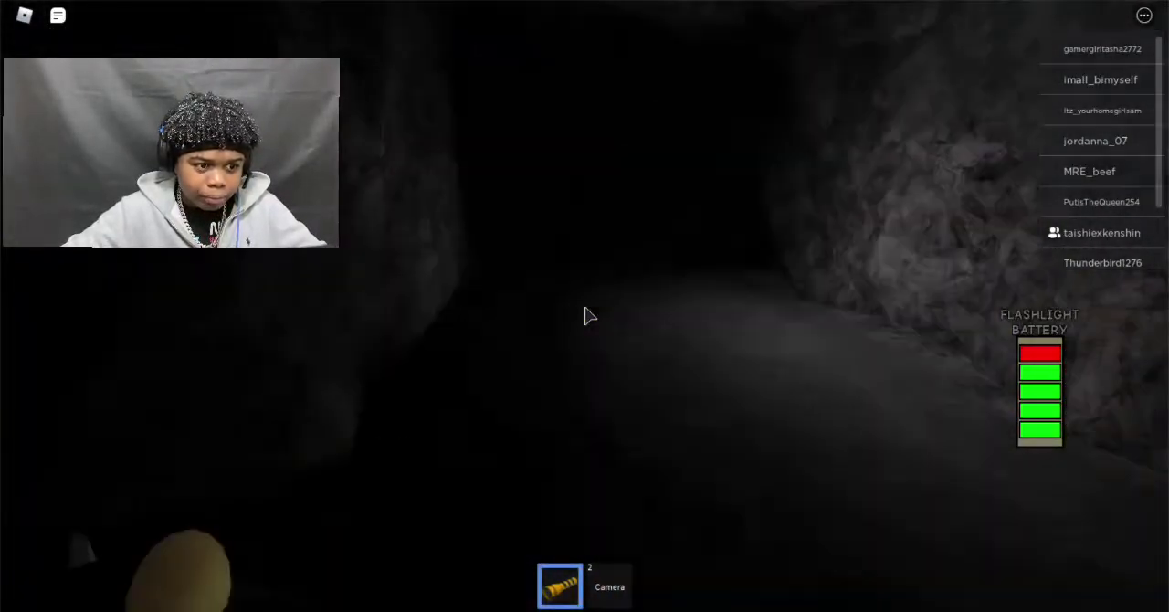
key("w")
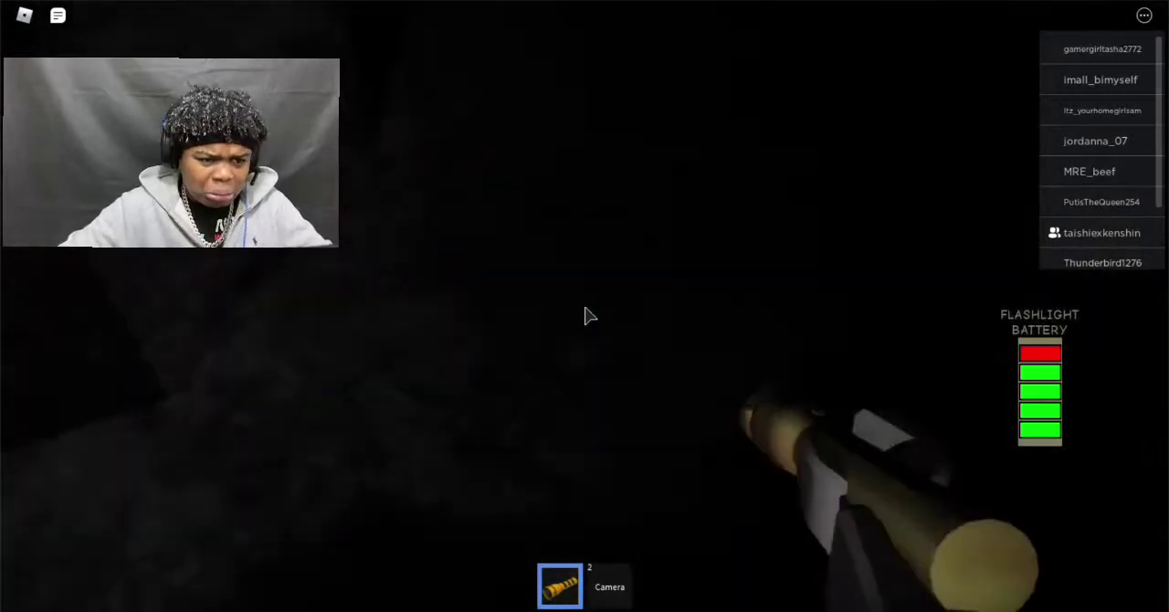
- Crawl past the boarded-up hole toward the dark tunnel opening, then face the other player
key("w")
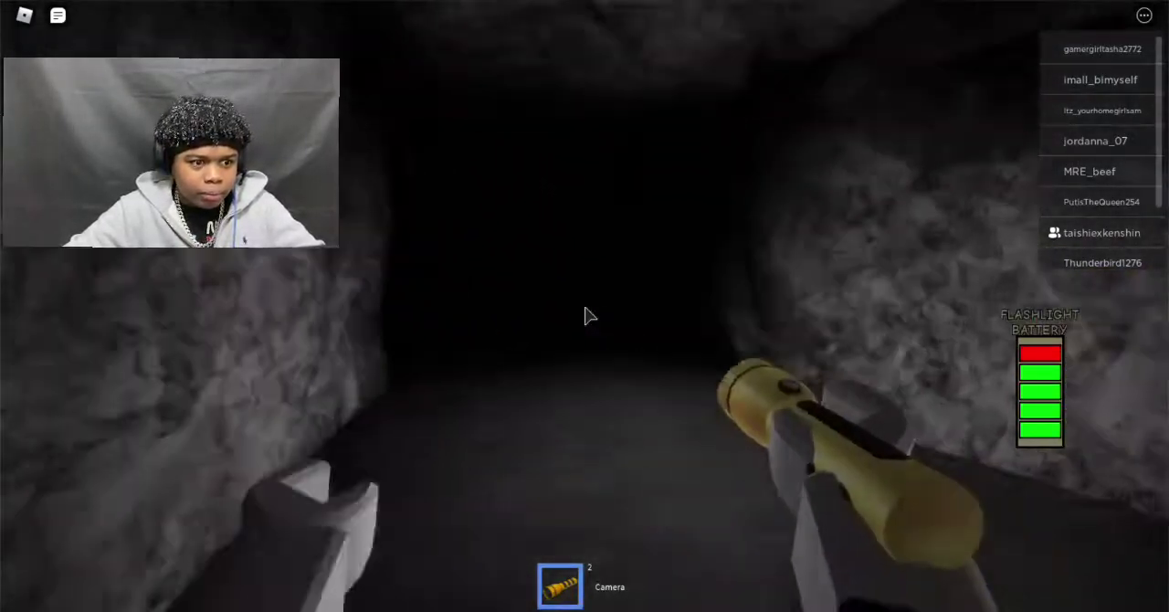
key("w")
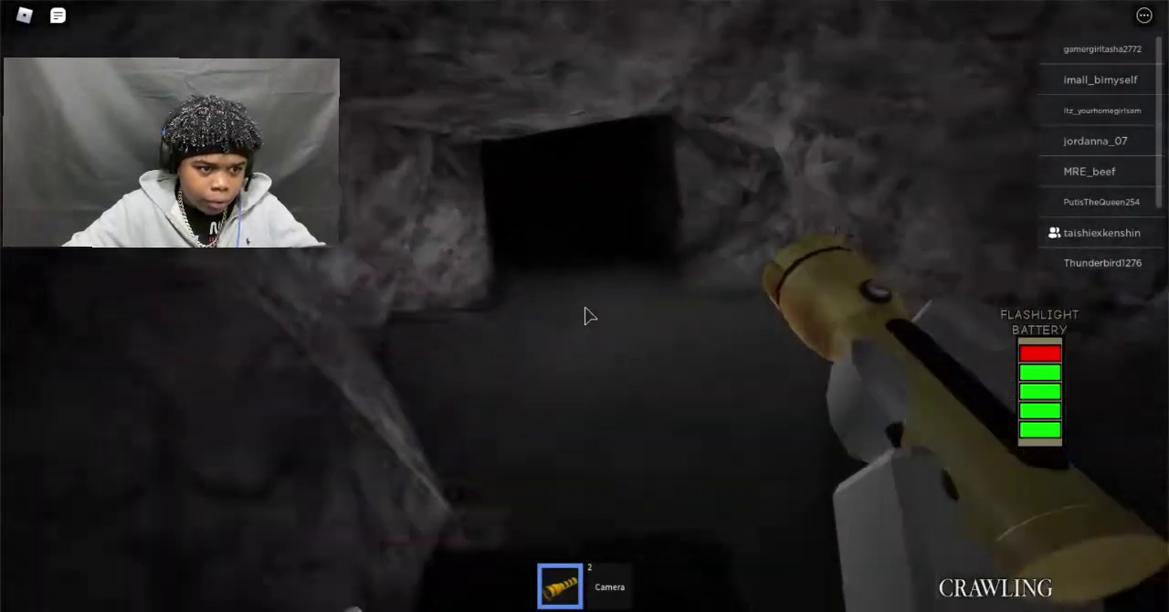
key("w")
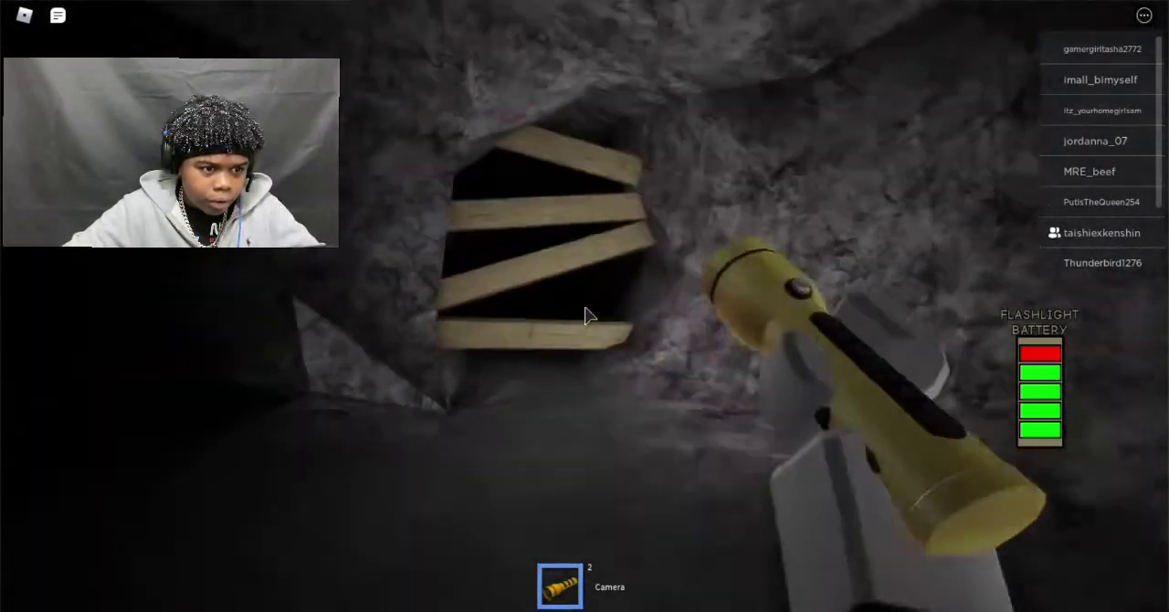
key("c")
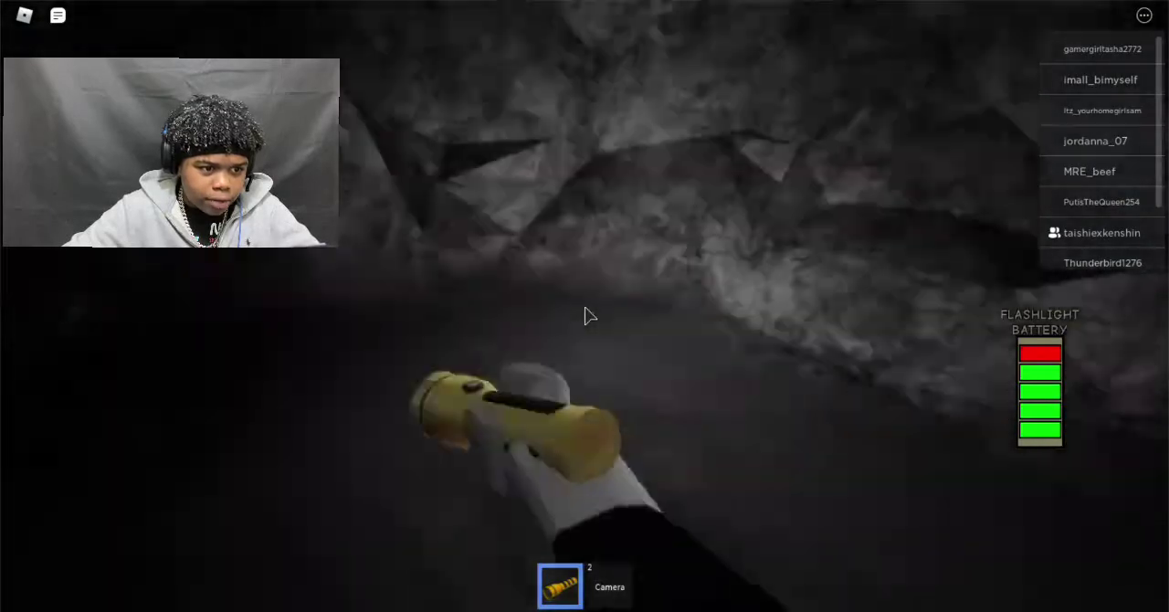
key("w")
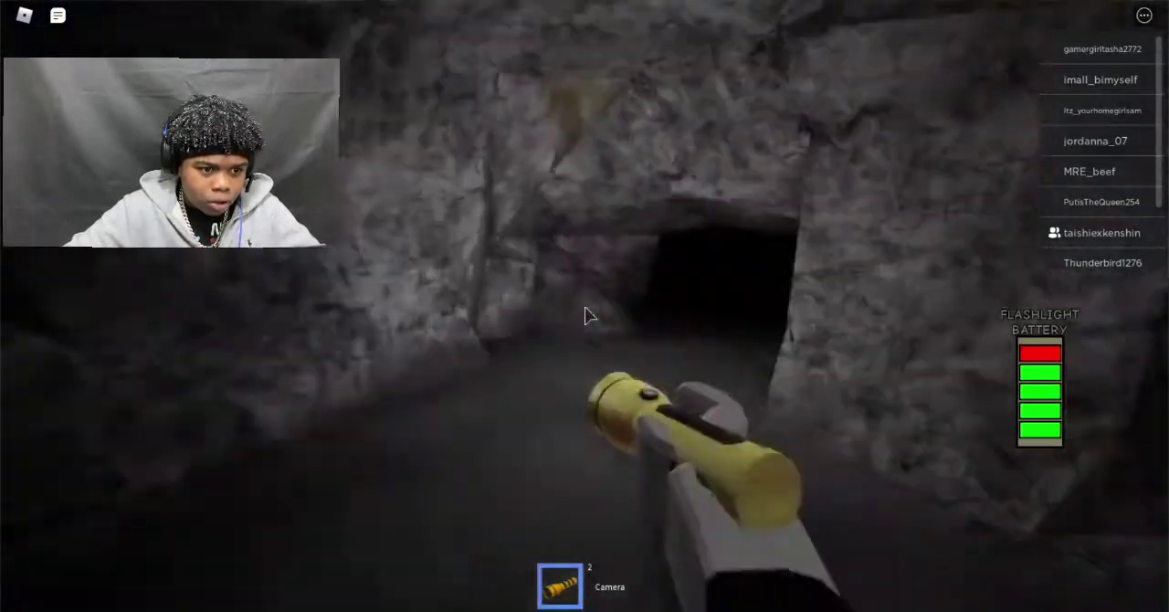
key("w")
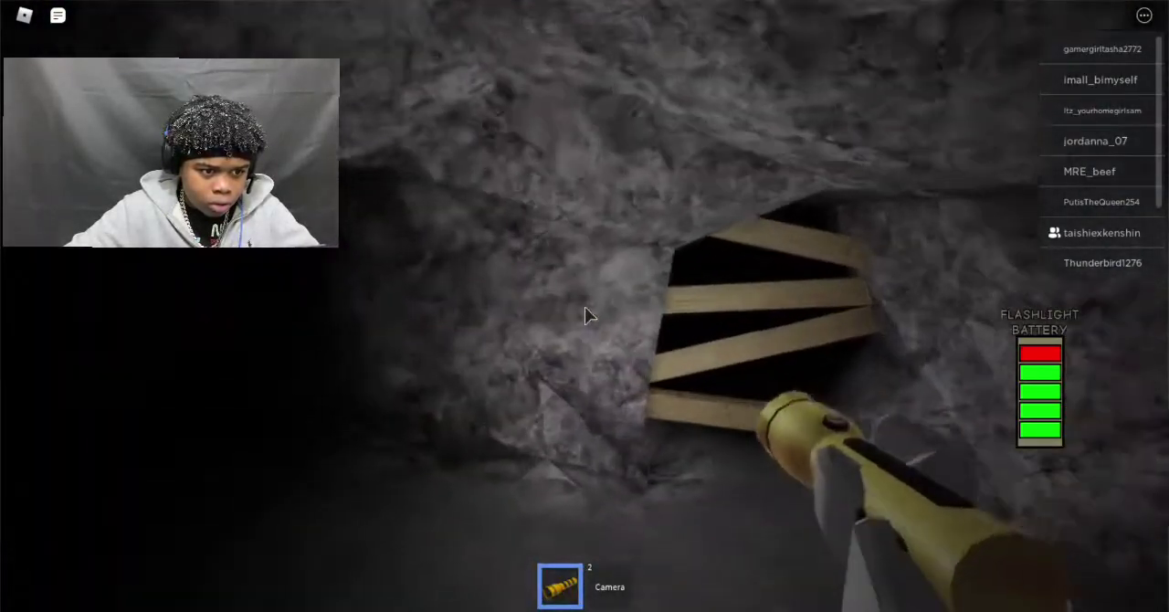
- Approach the other player, then head down the dark tunnel along the rock wall
key("c")
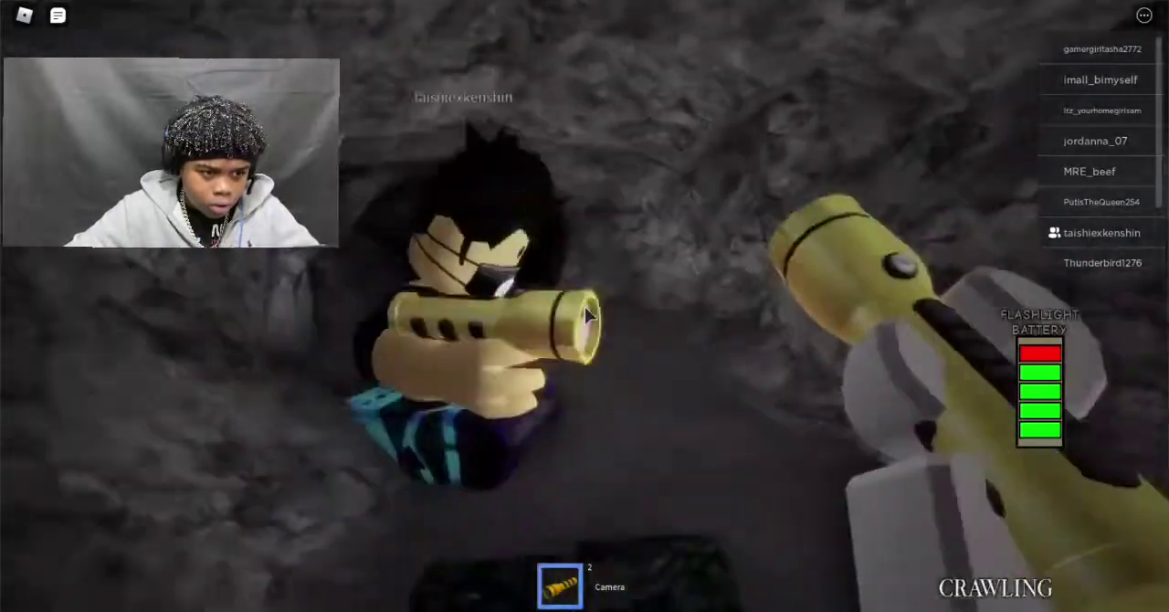
key("w")
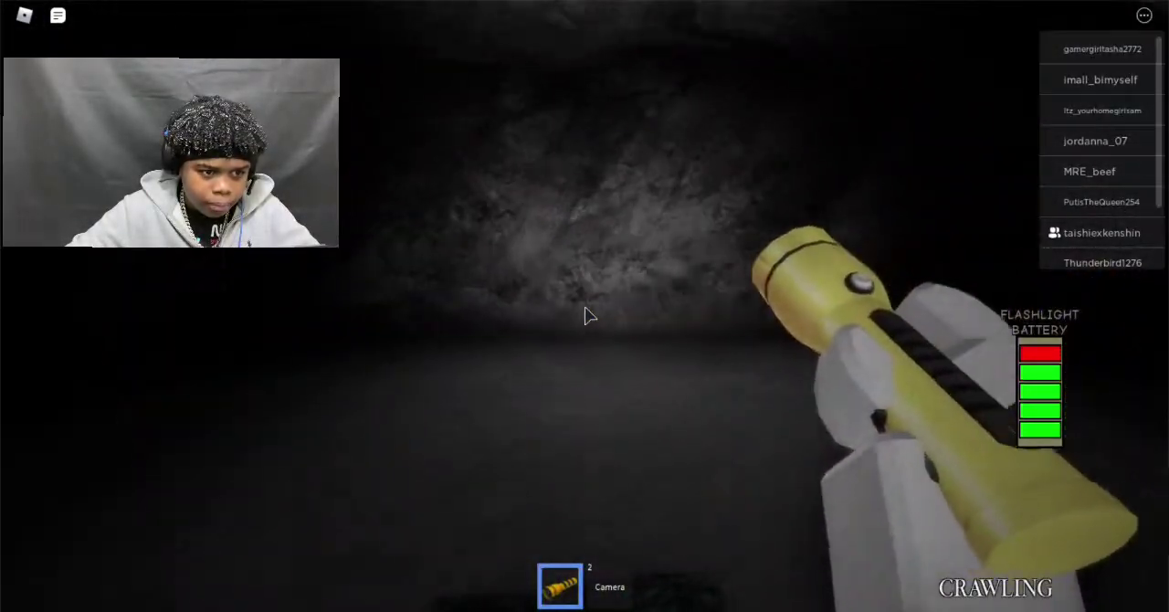
key("c")
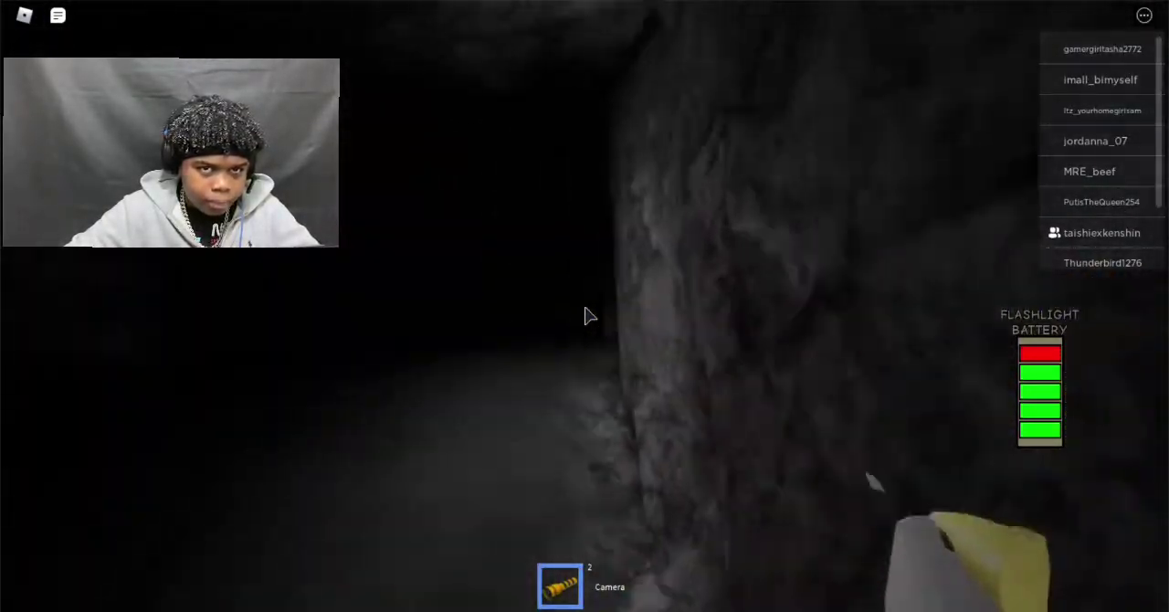
key("w")
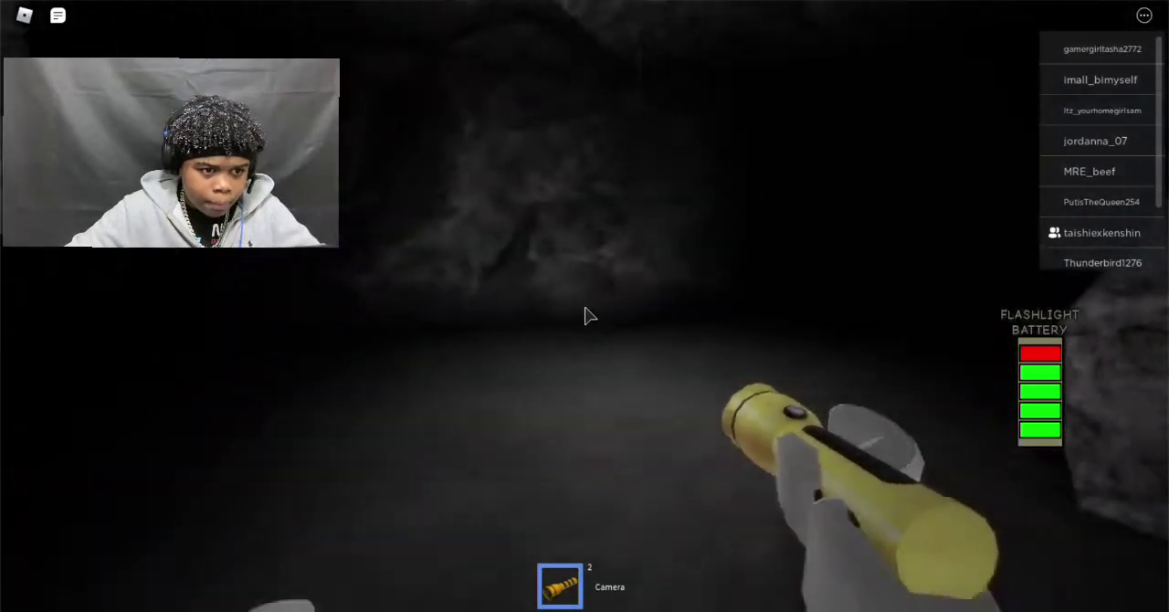
key("w")
key("w")
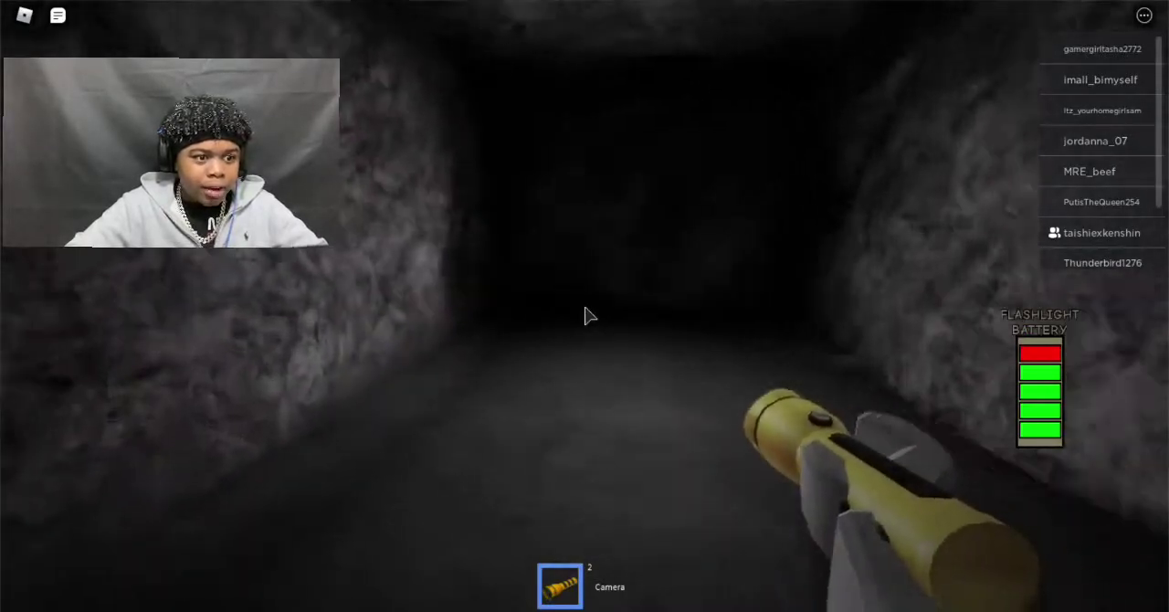
- Pass the rock wall by the player ahead and continue down the winding tunnel
key("w")
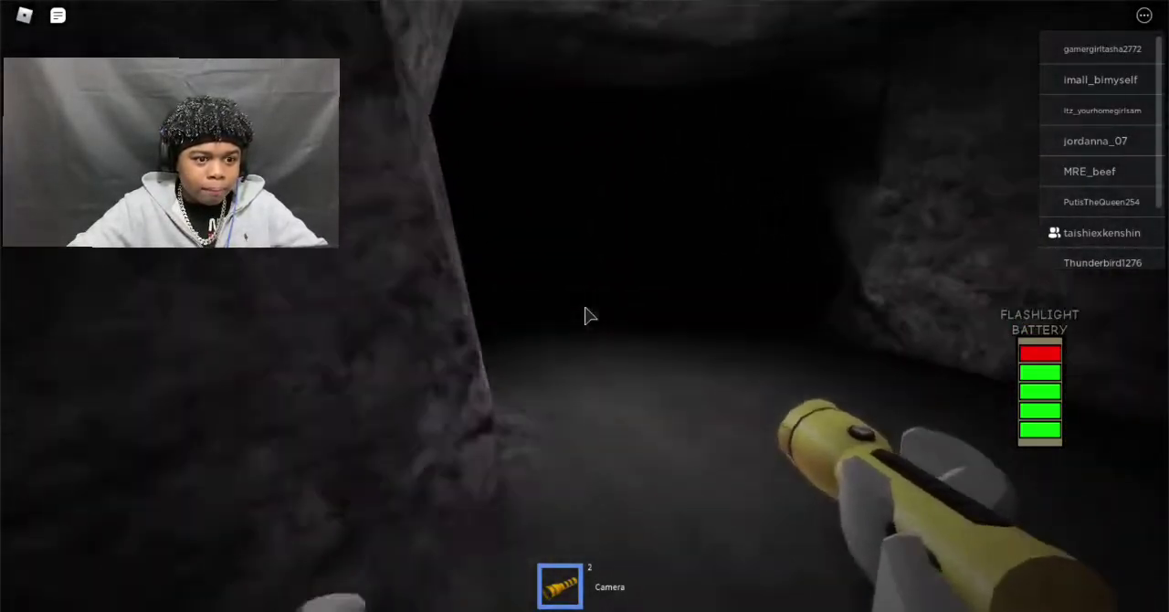
key("w")
key("w")
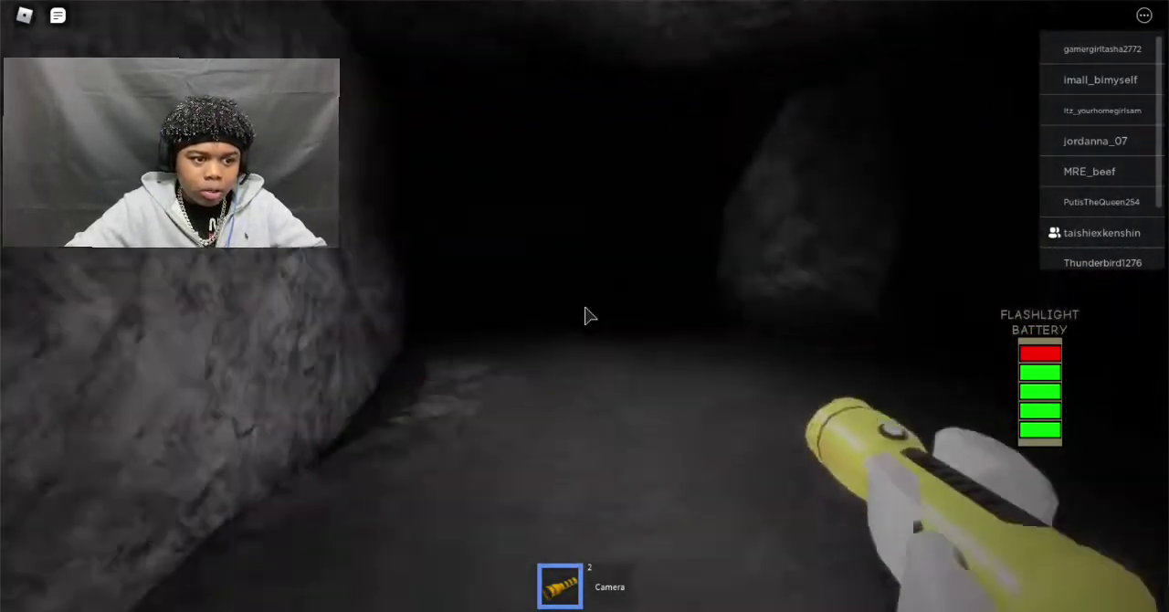
key("w")
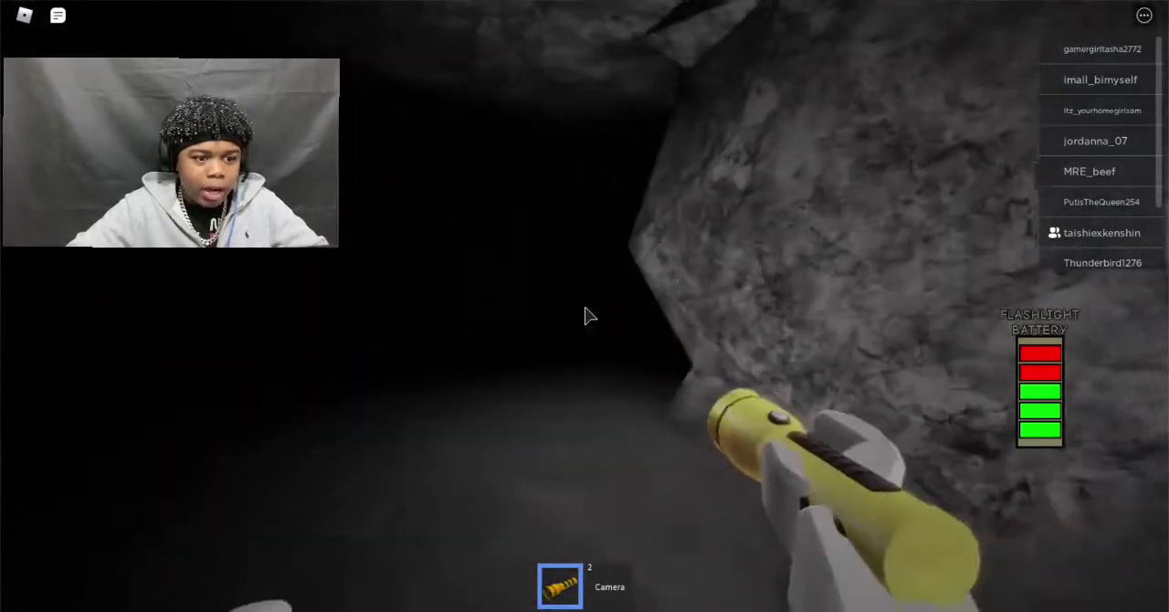
key("w")
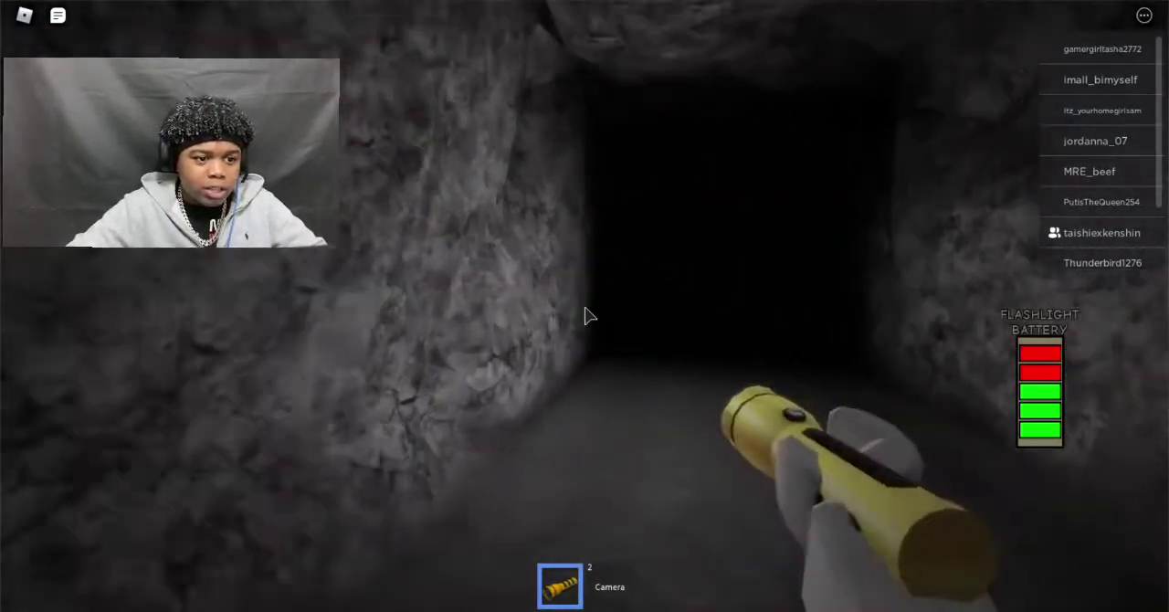
key("w")
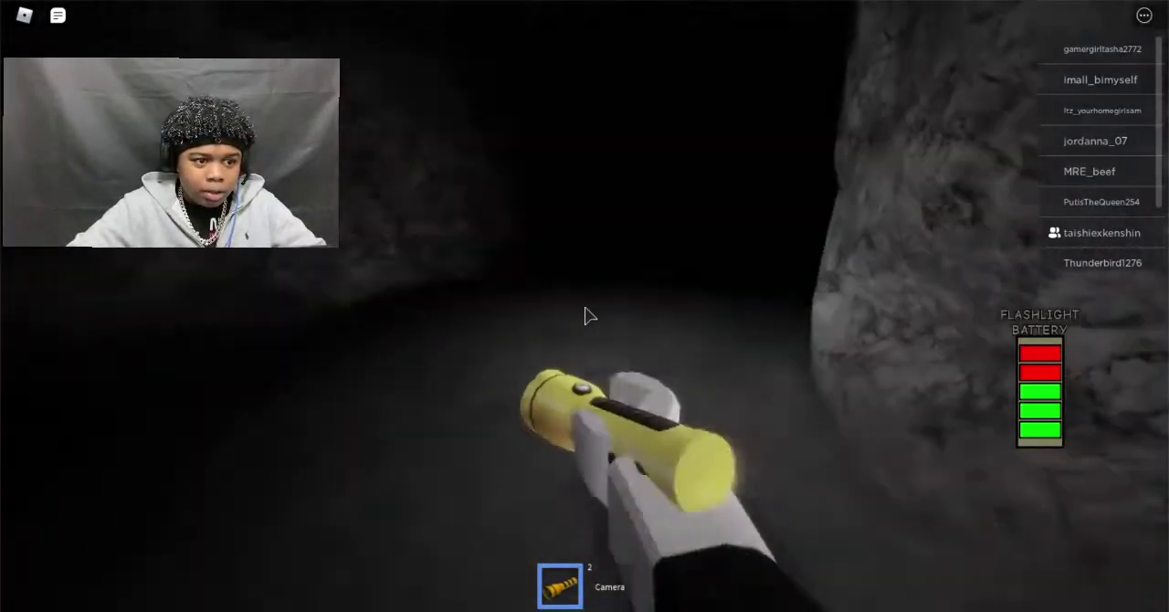
- Take two flash photos with the camera (slot 2), then switch back to the flashlight (slot 1)
key("2")
left_click(590, 317)
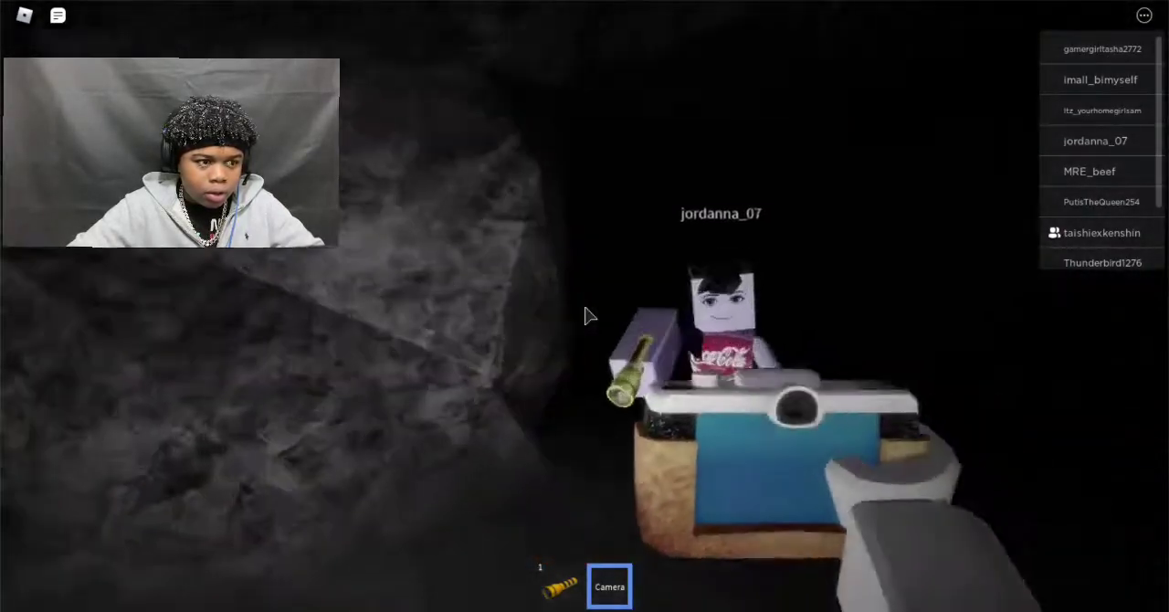
left_click(589, 316)
key("1")
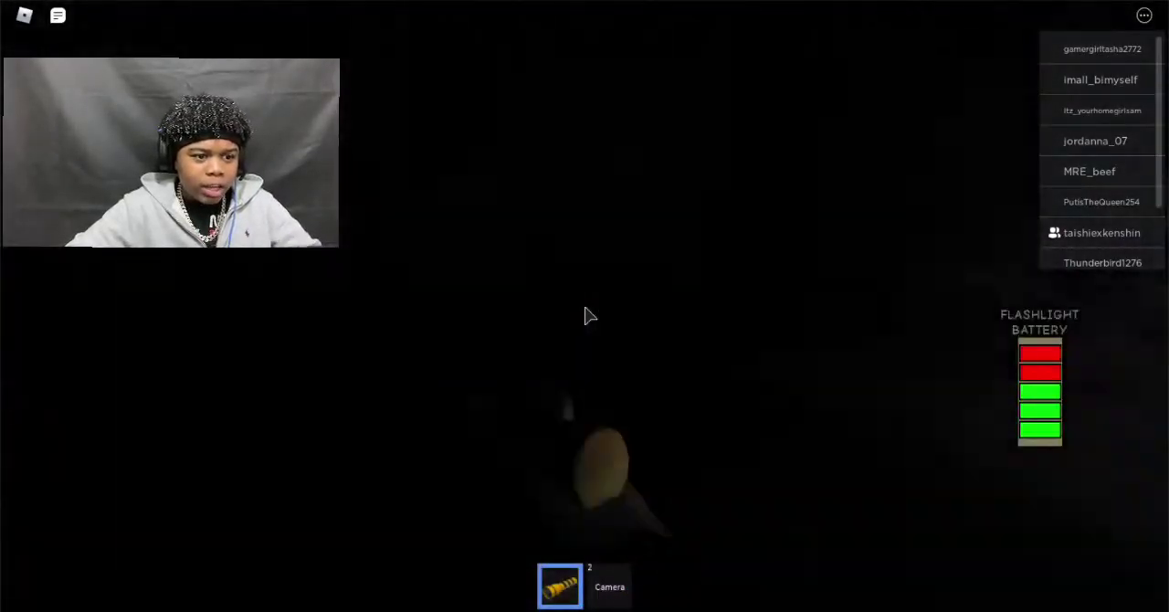
- Walk along the rock wall toward and past the other players, flashlight lit
key("w")
key("w")
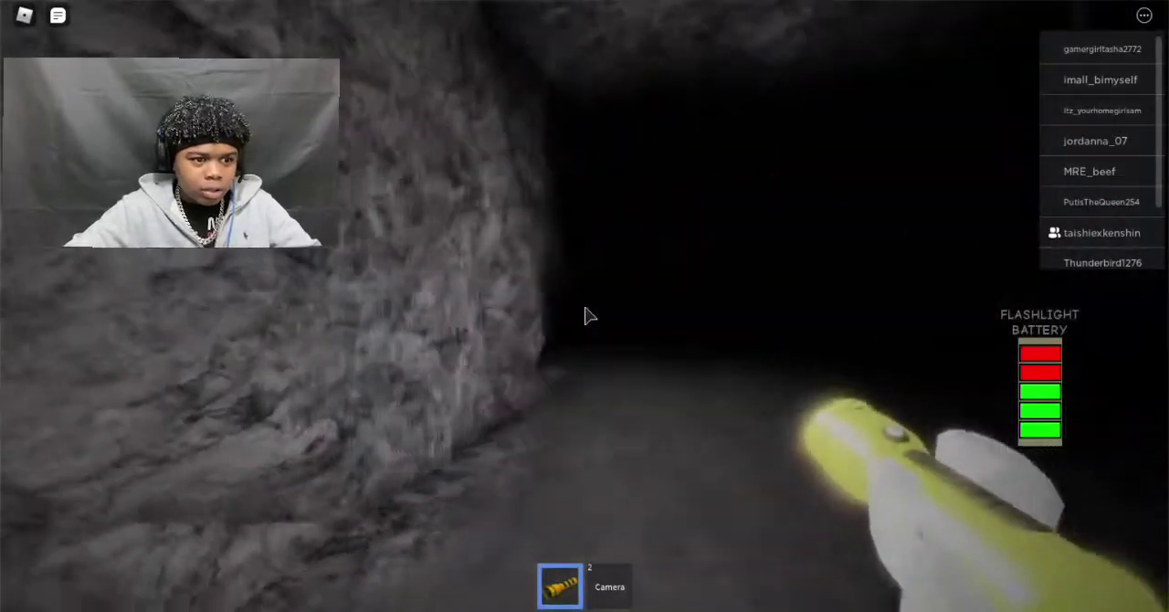
key("w")
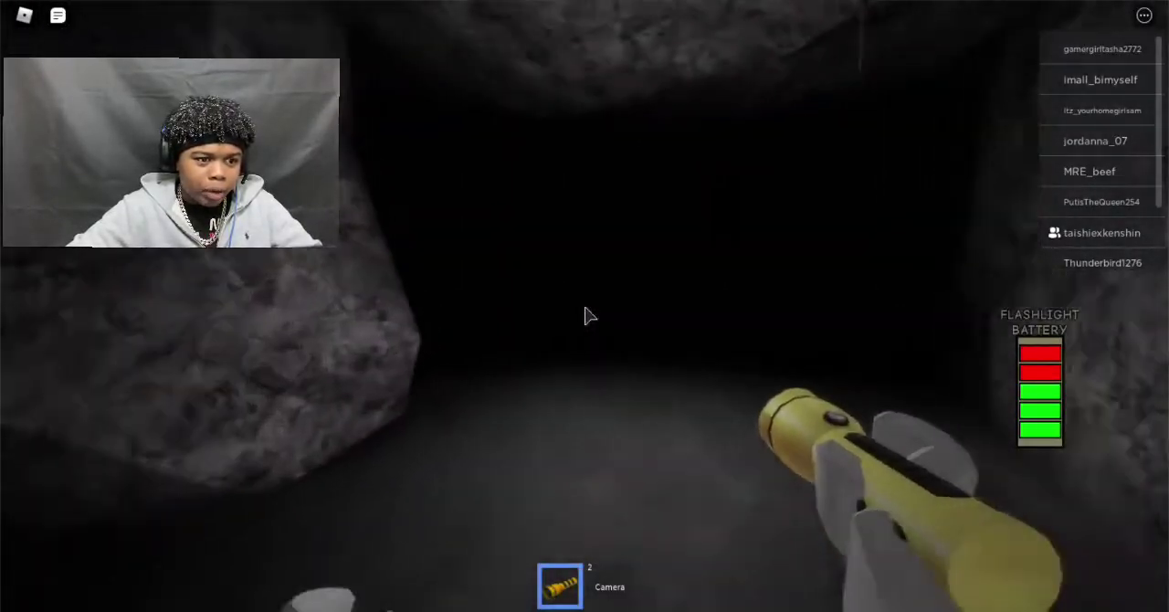
key("w")
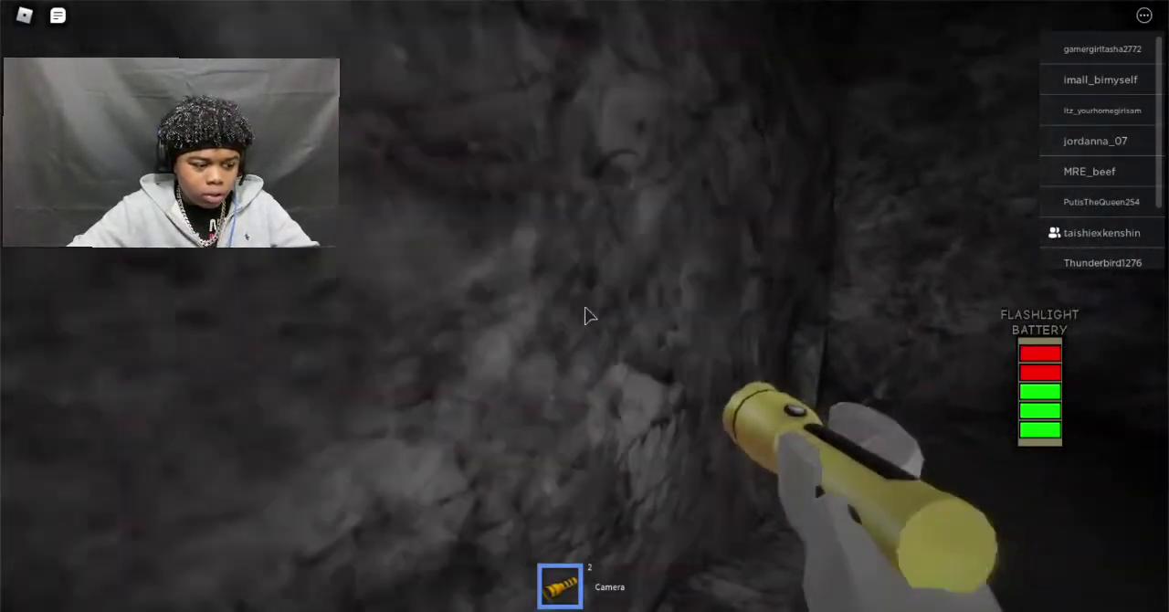
key("w")
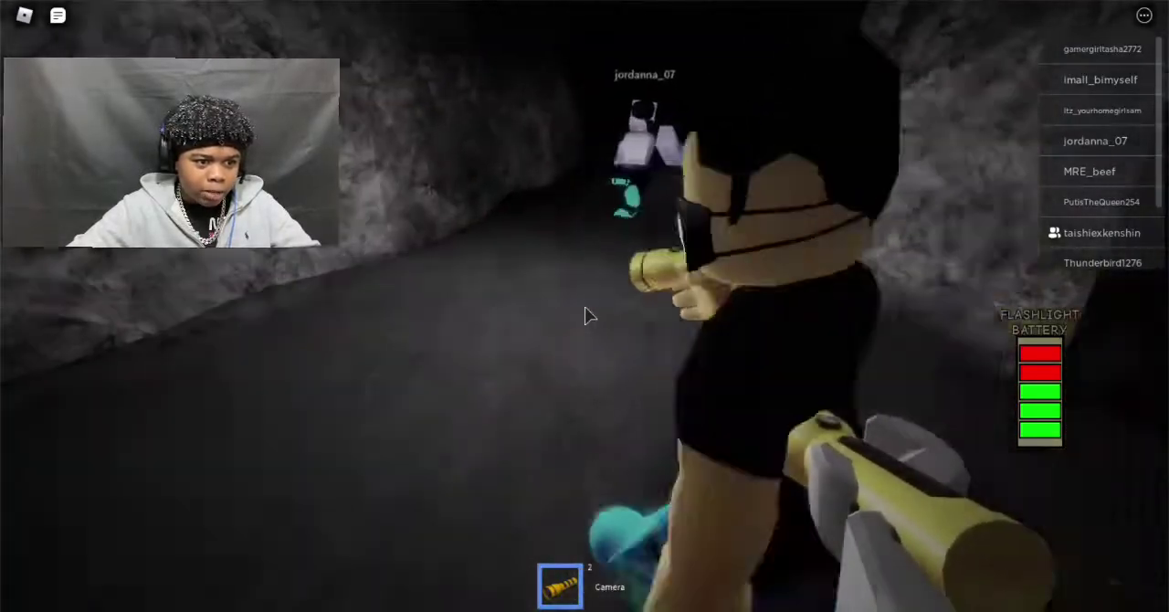
key("w")
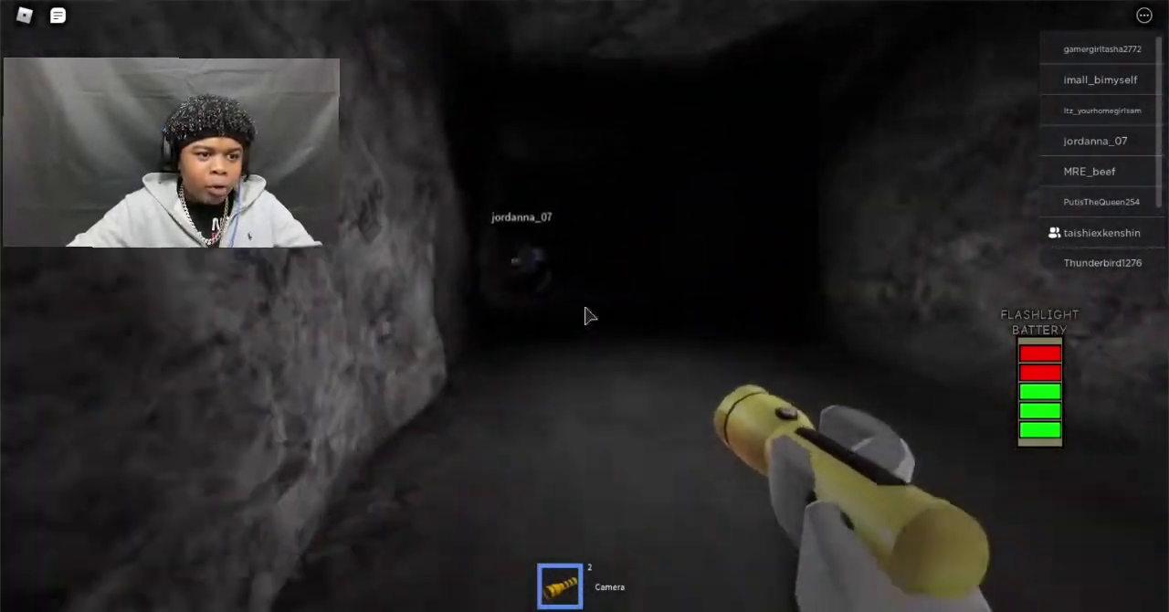
key("w")
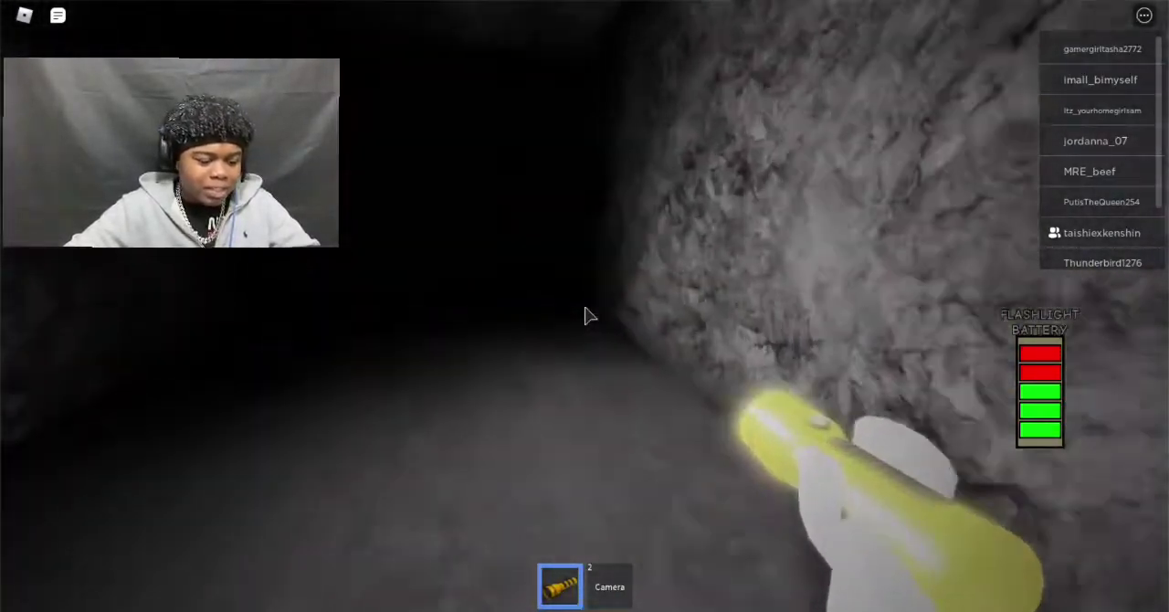
key("w")
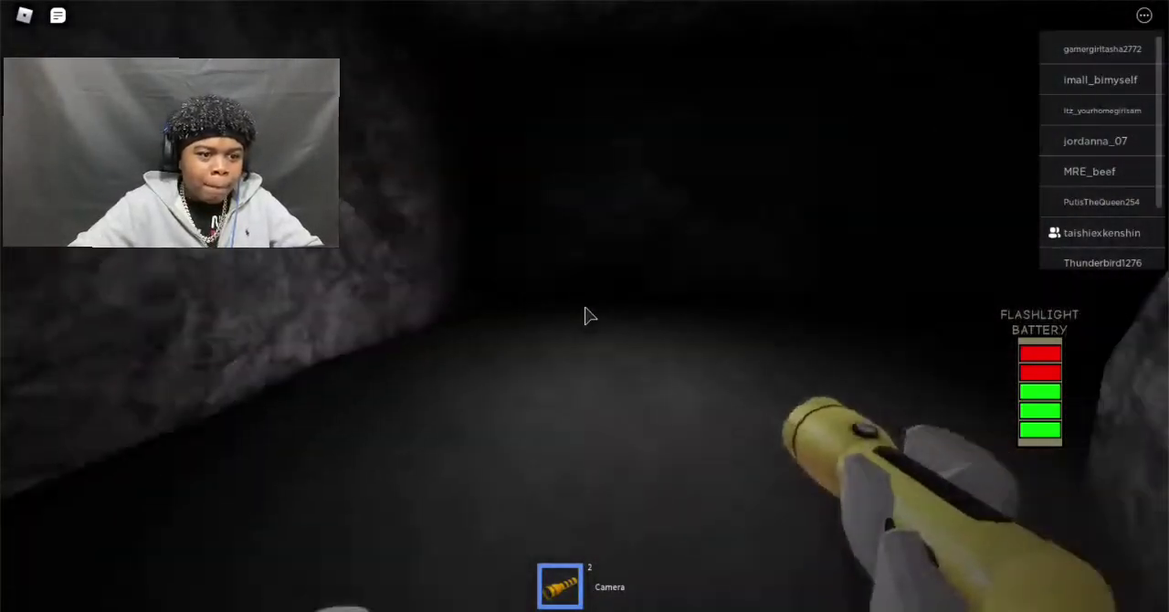
key("w")
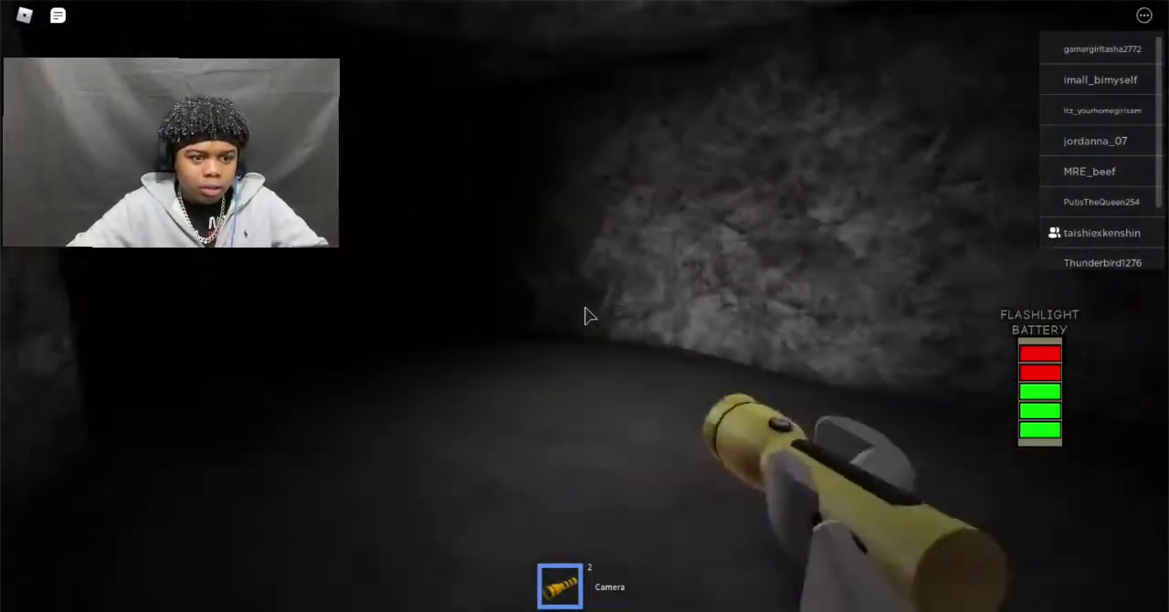
key("w")
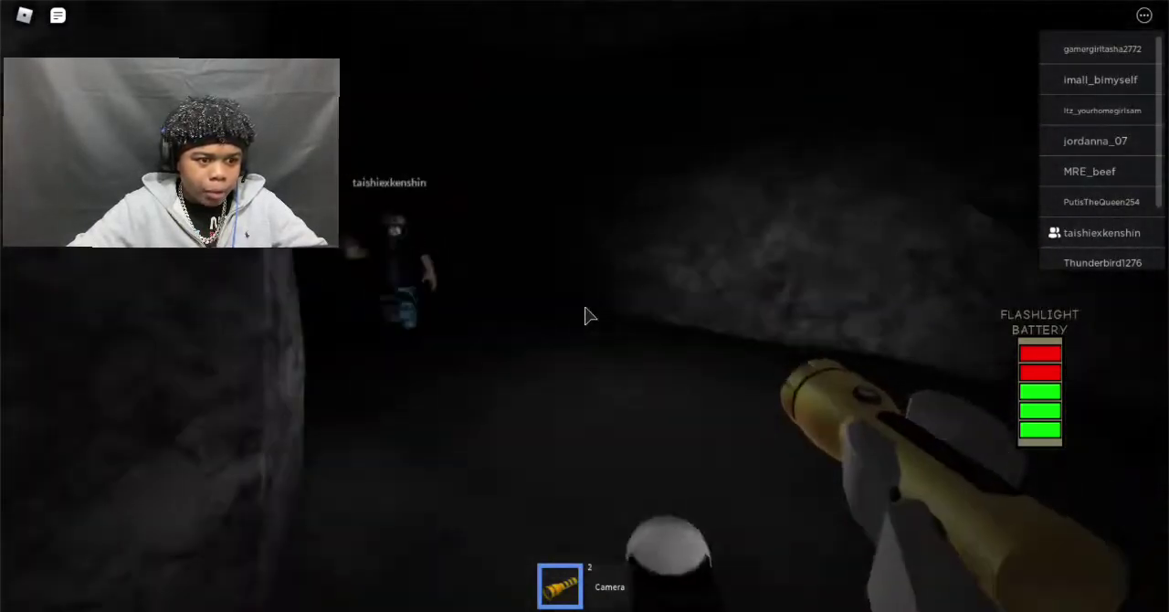
- Continue down the cave tunnel toward the players ahead
key("w")
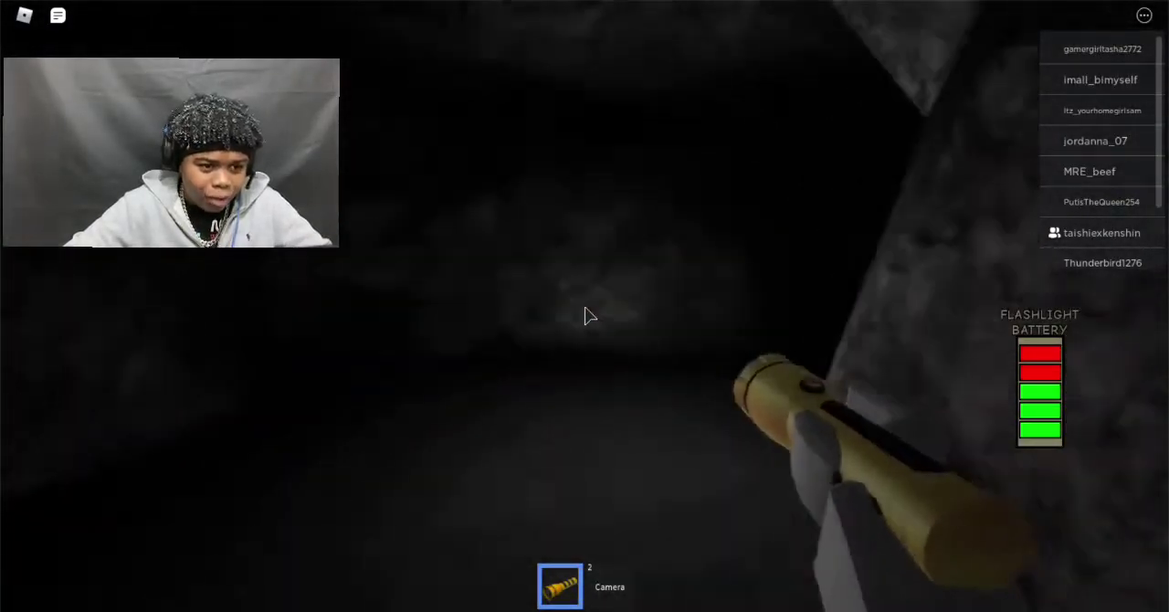
key("w")
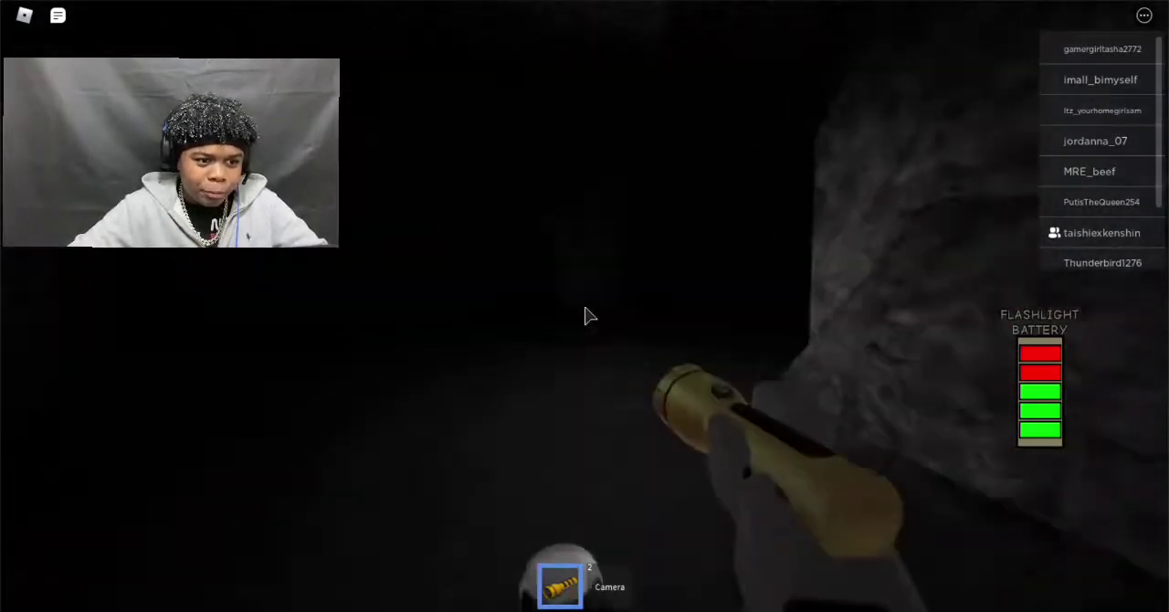
key("w")
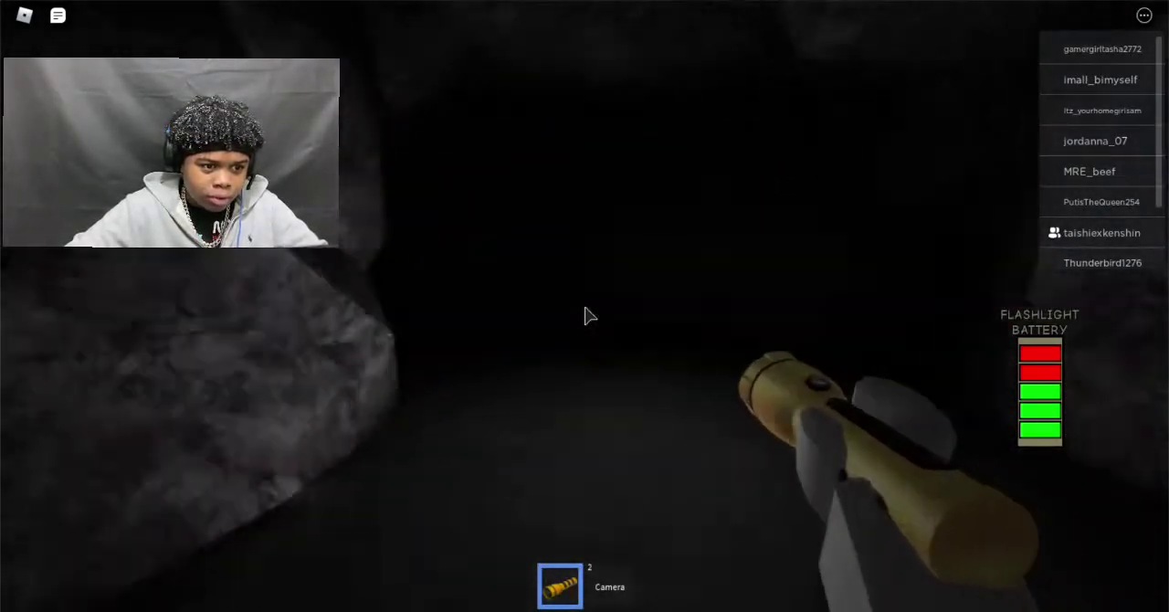
key("w")
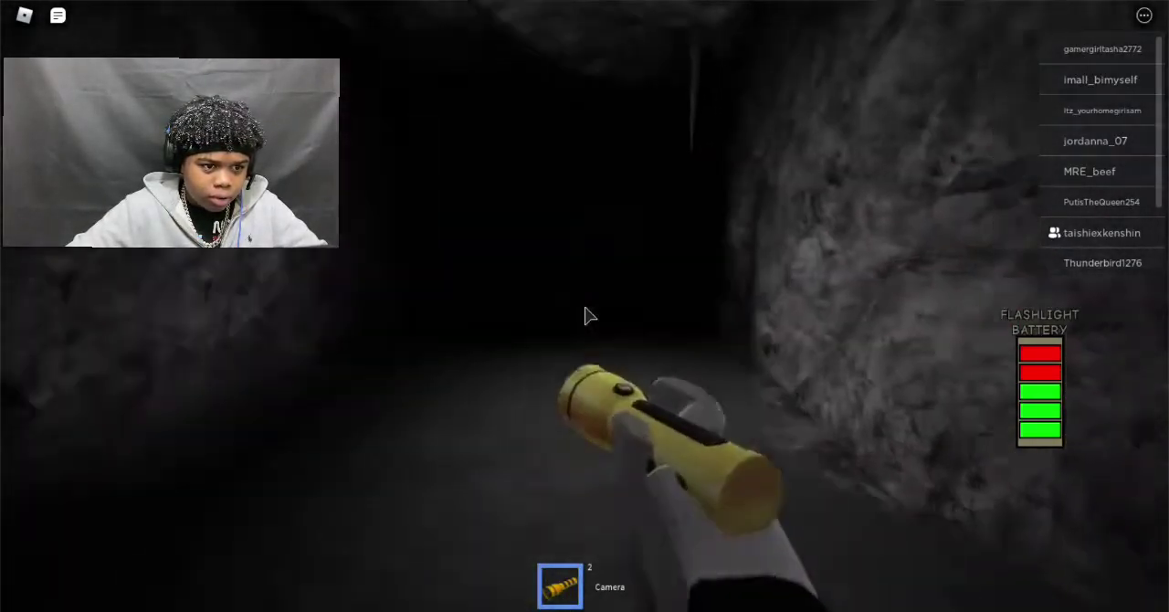
key("w")
key("w")
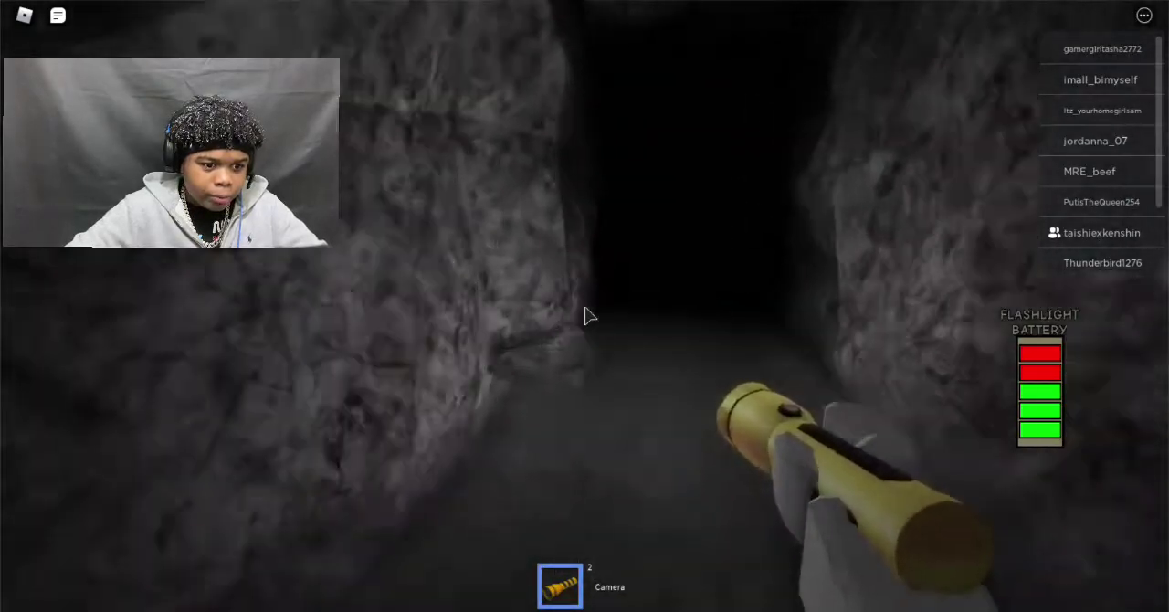
key("w")
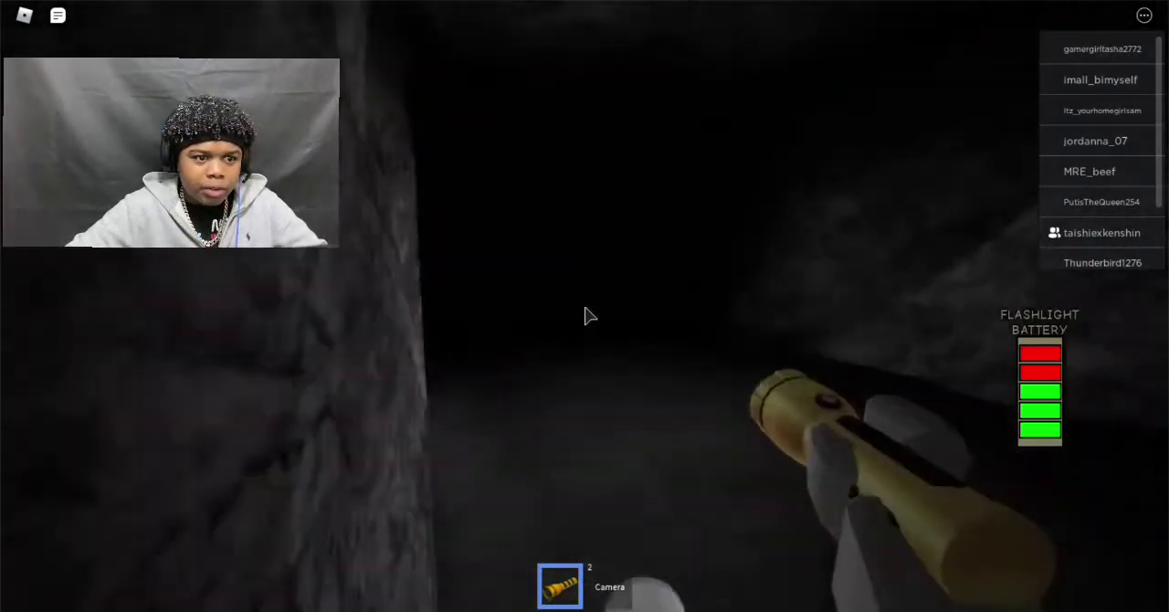
key("w")
key("w")
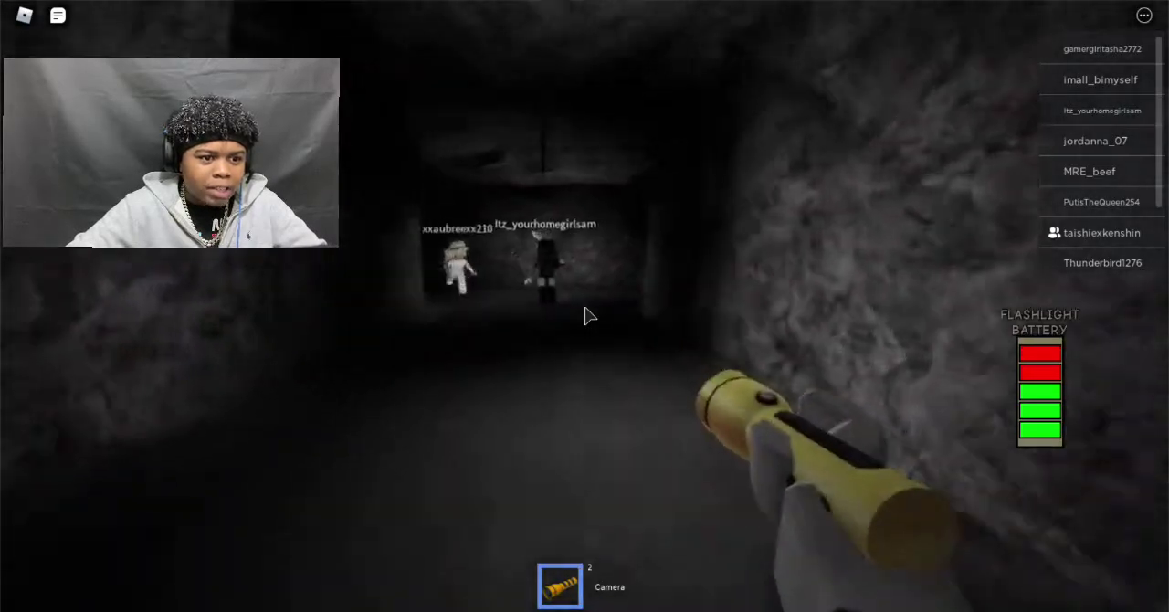
key("w")
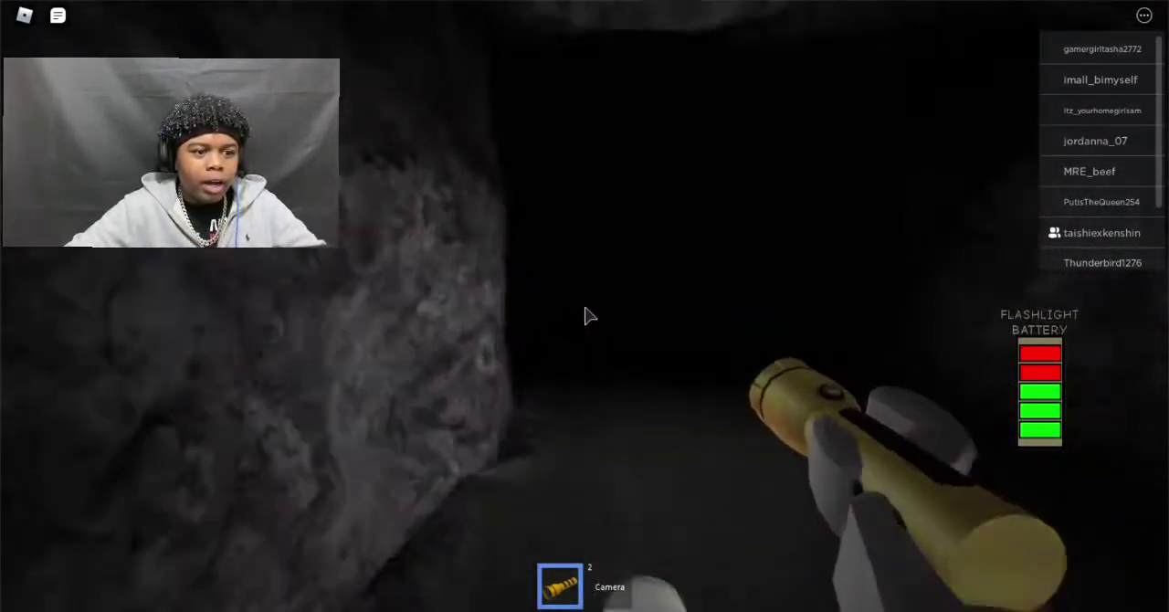
- Follow the tunnel corridor deeper, lighting up the rock walls along the way
key("w")
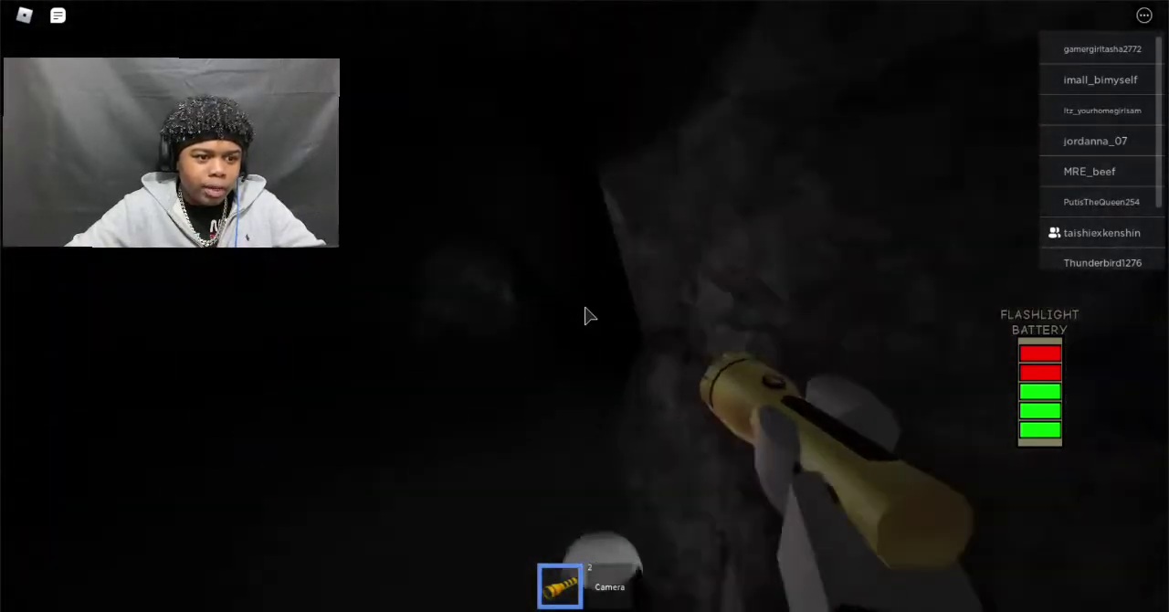
key("w")
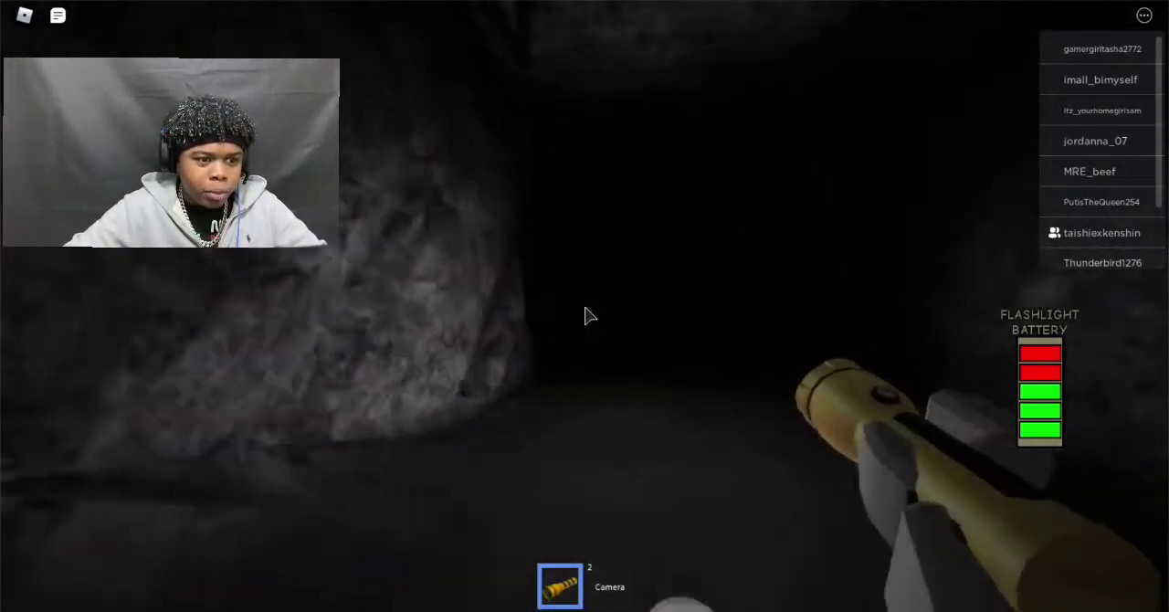
key("w")
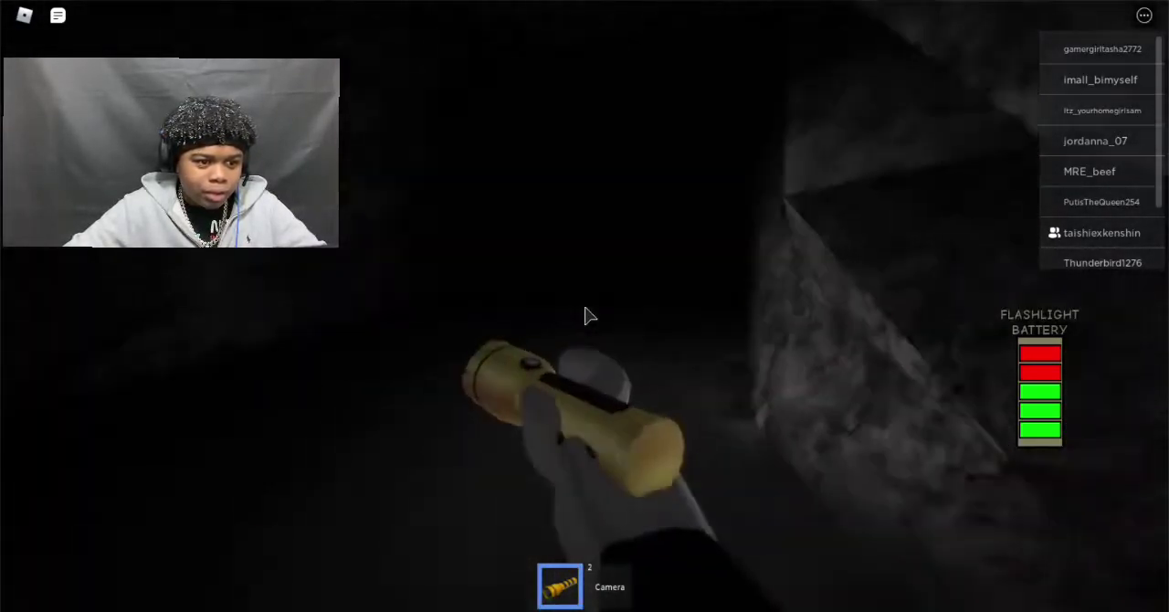
key("w")
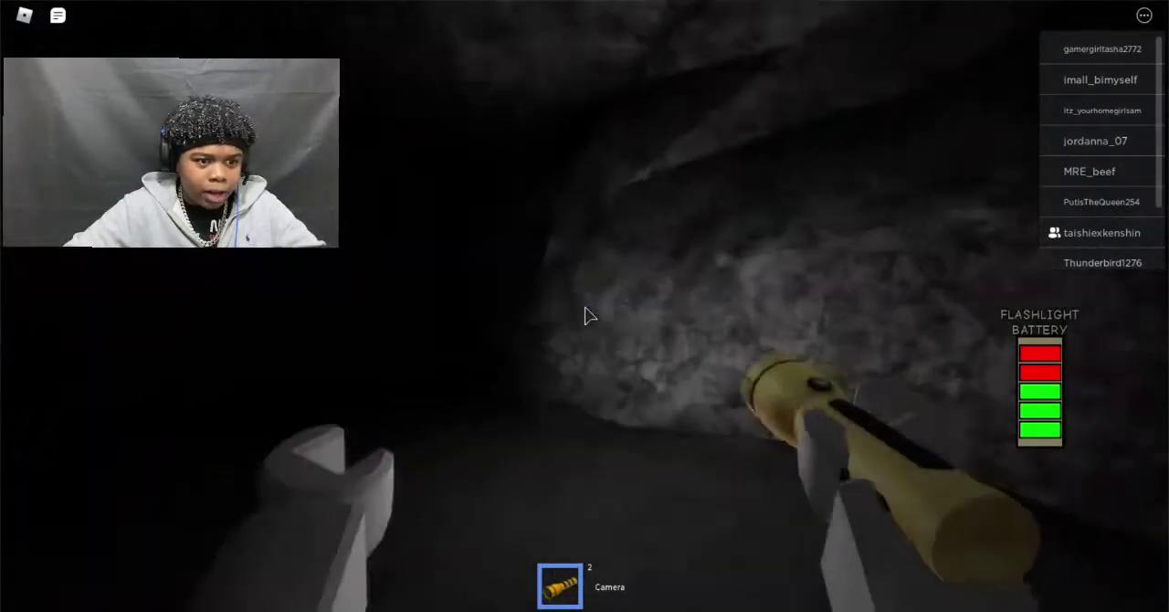
key("w")
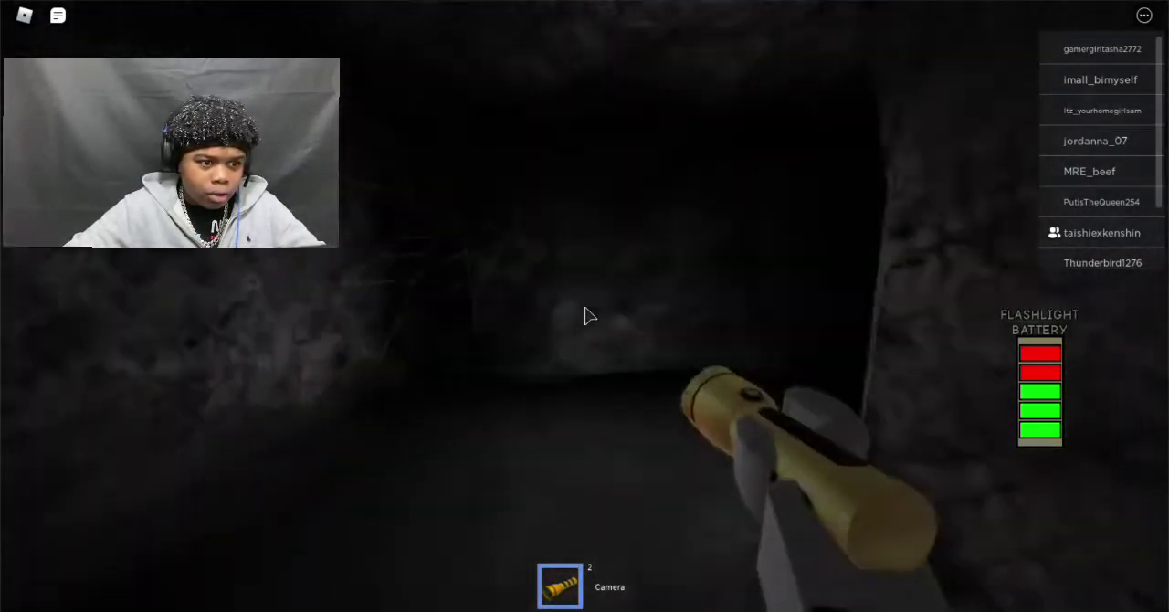
key("w")
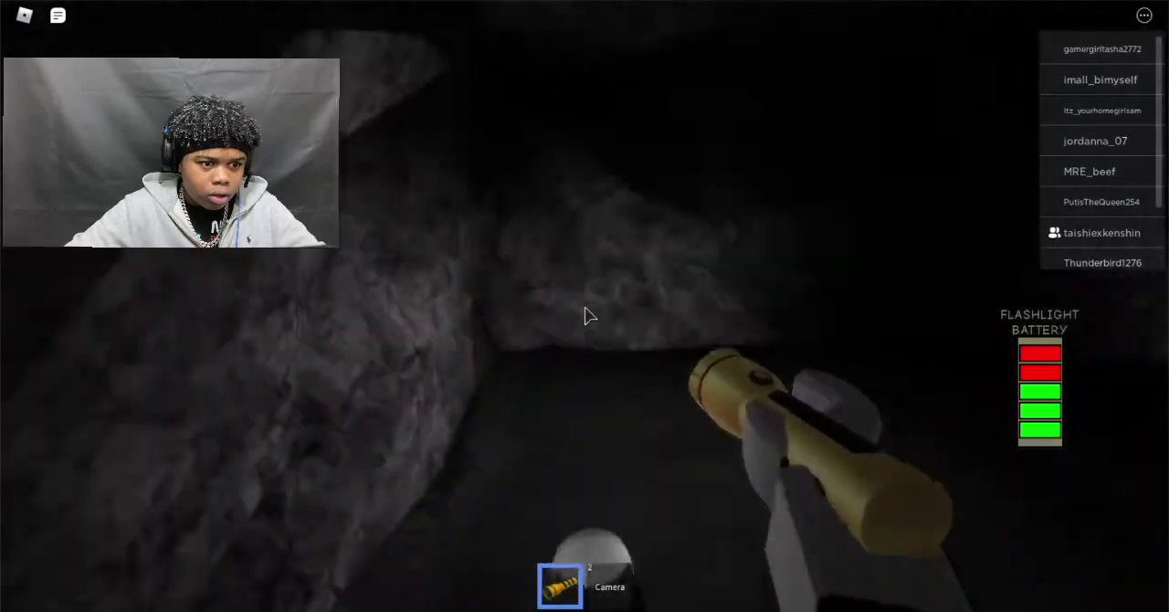
key("w")
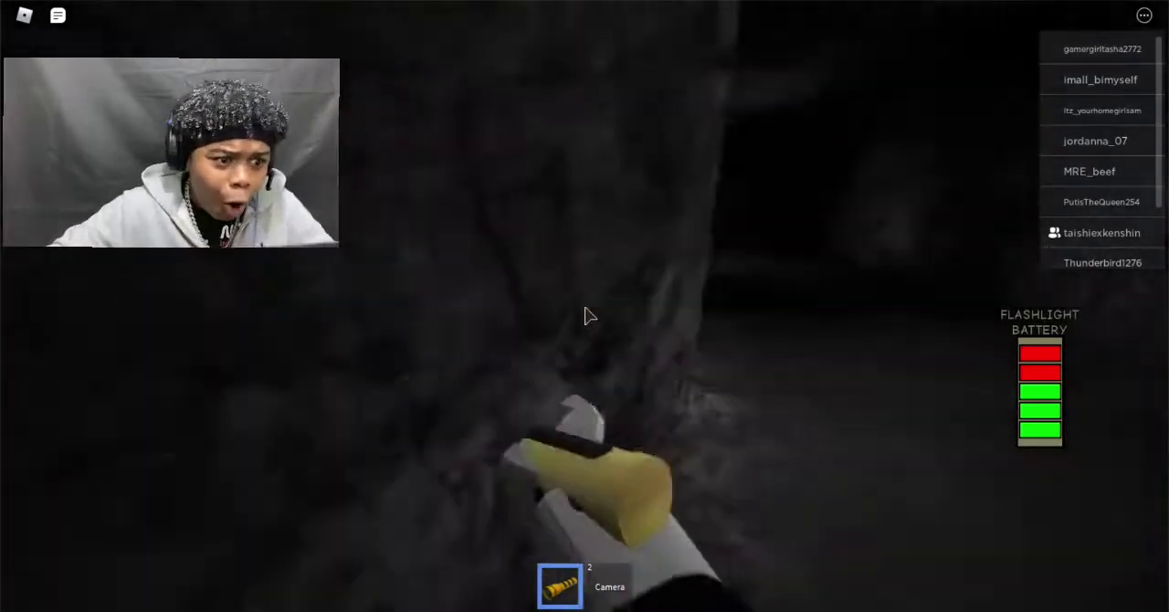
key("w")
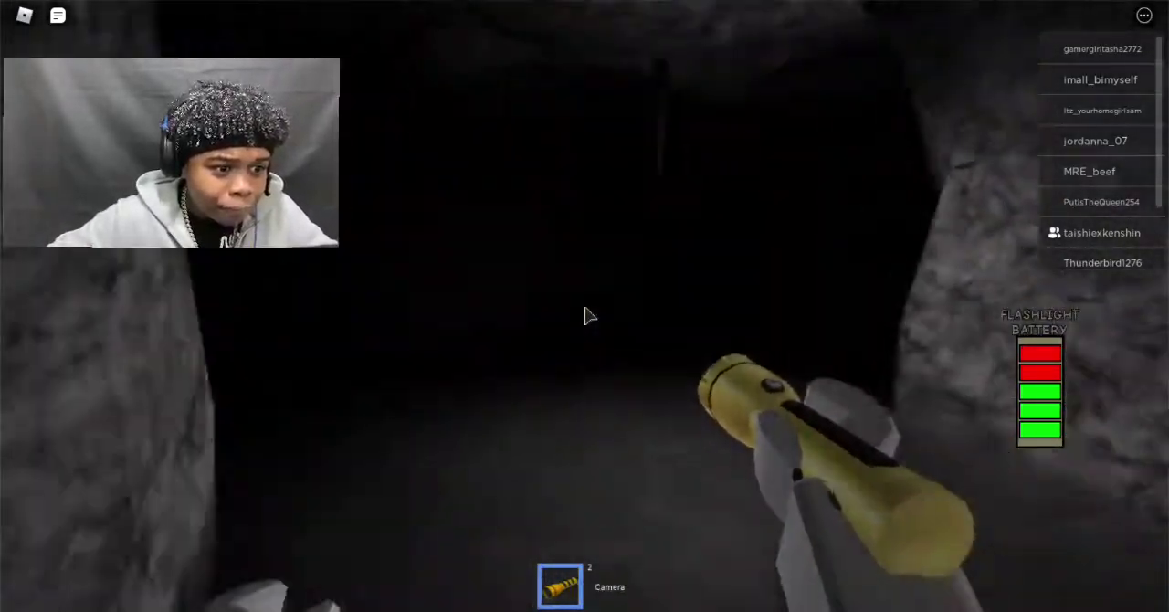
key("w")
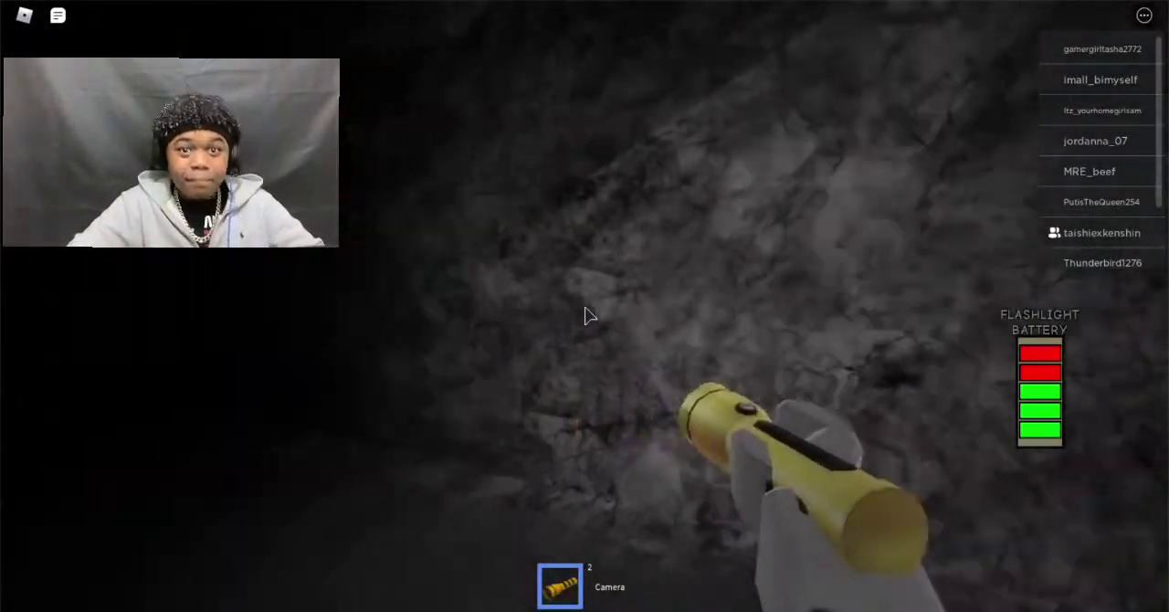
key("w")
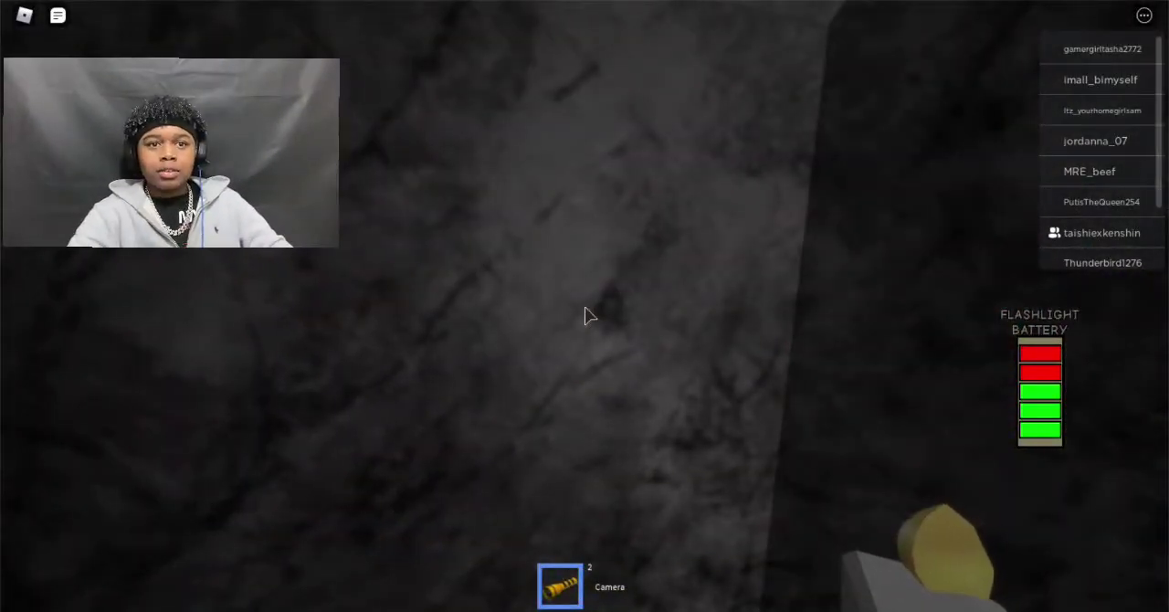
- Keep moving alongside a passing player into the narrowing tunnel
key("w")
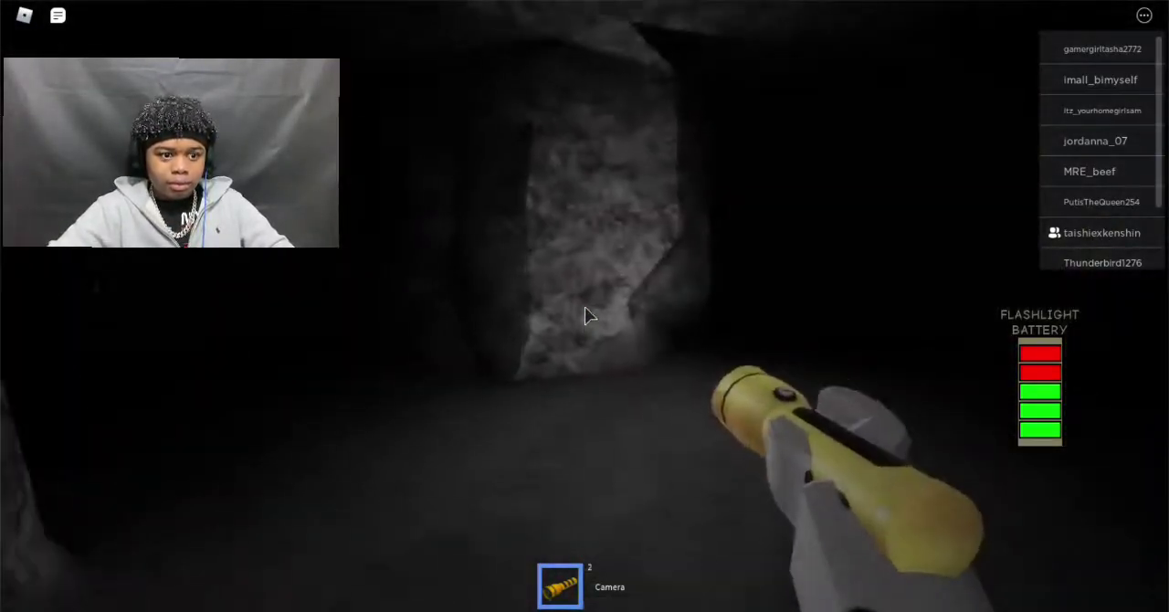
key("w")
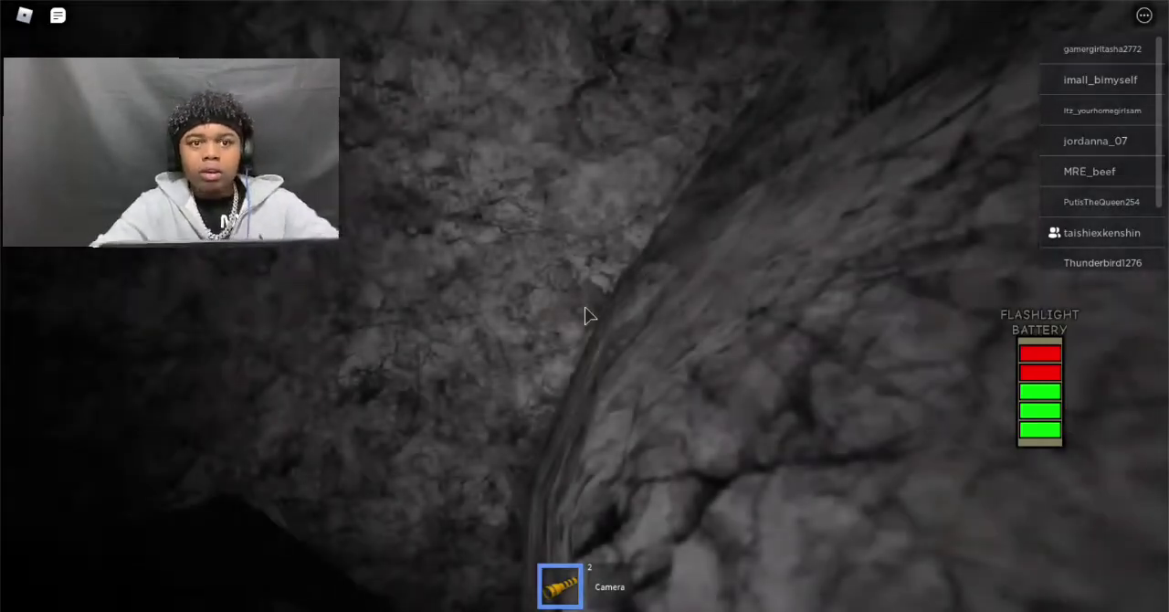
key("w")
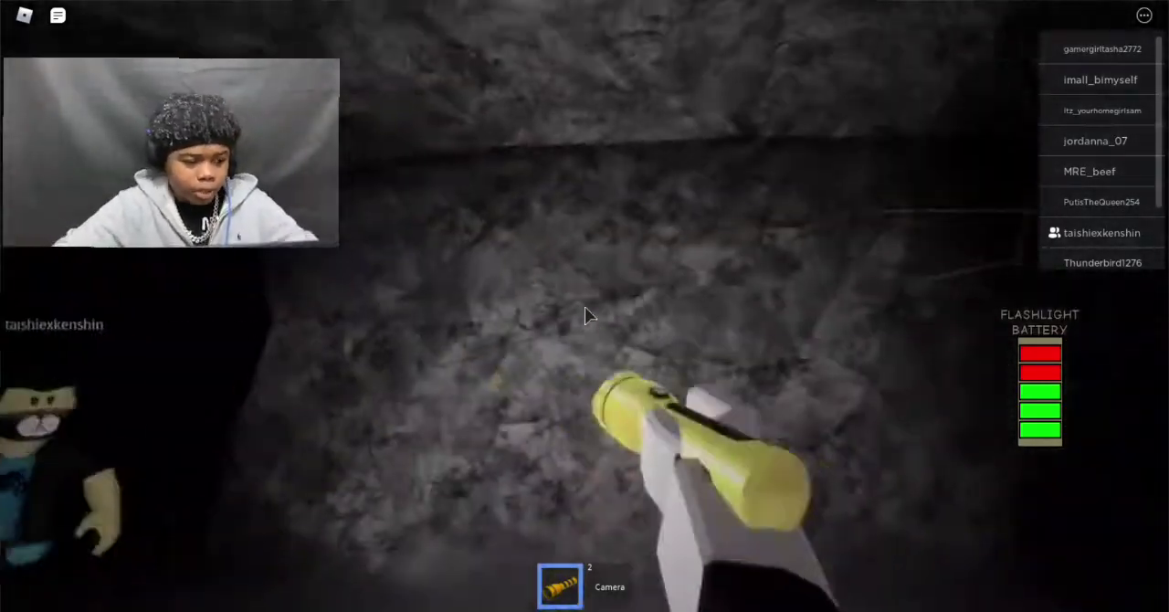
key("w")
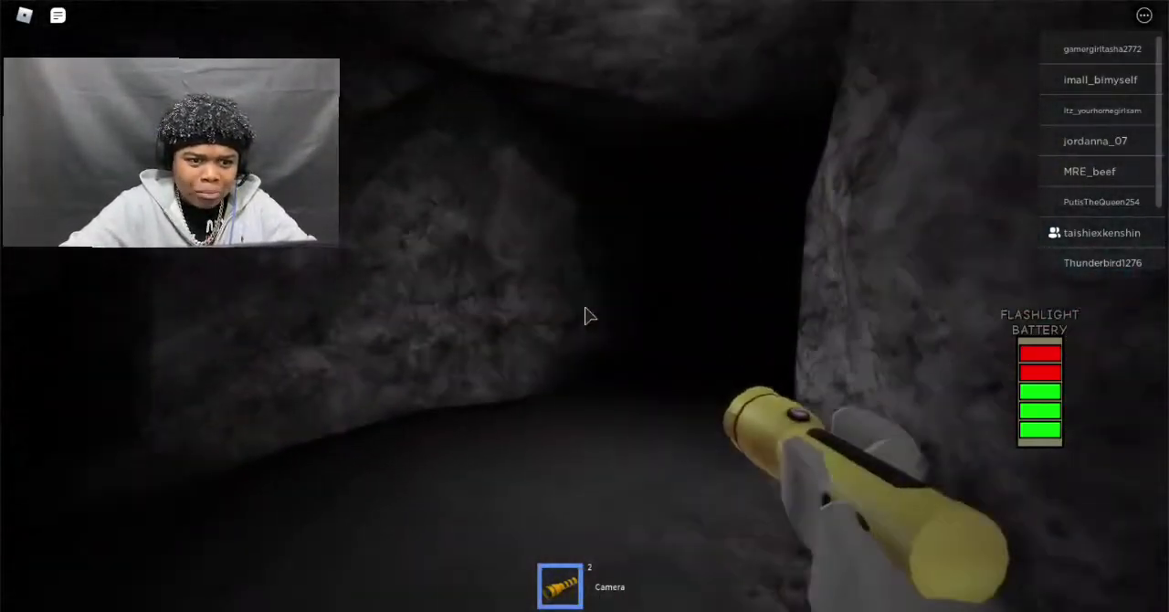
key("w")
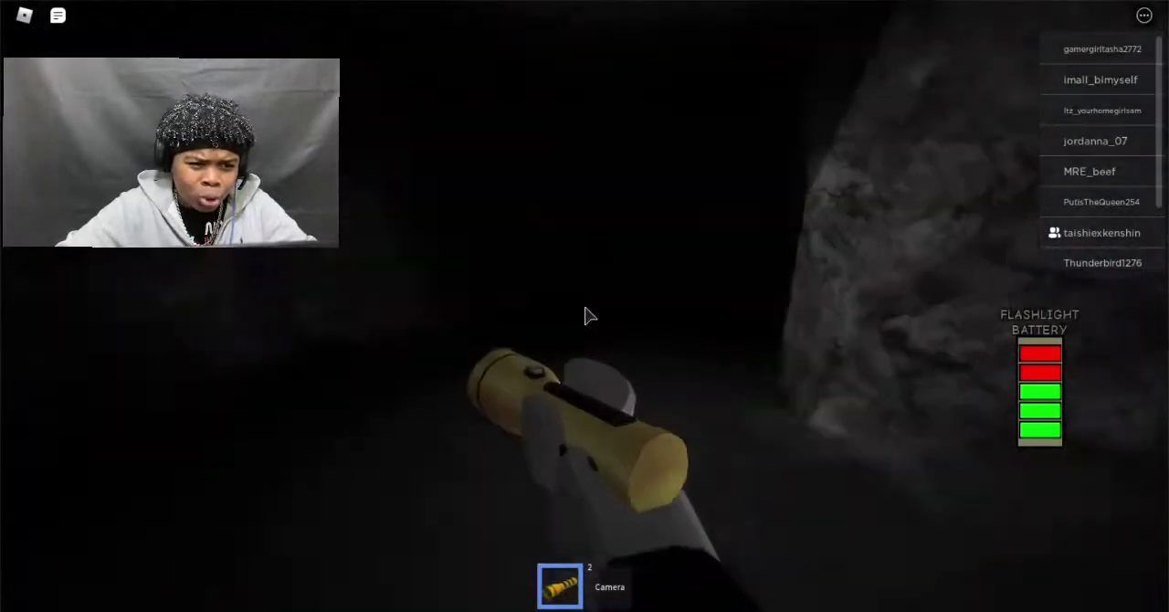
key("w")
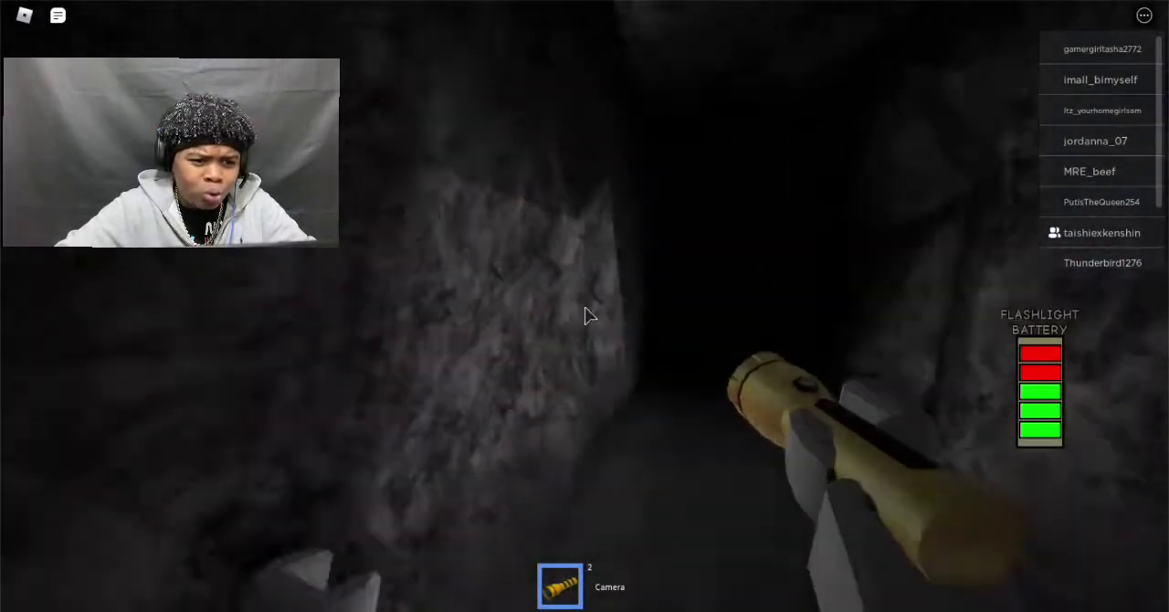
key("w")
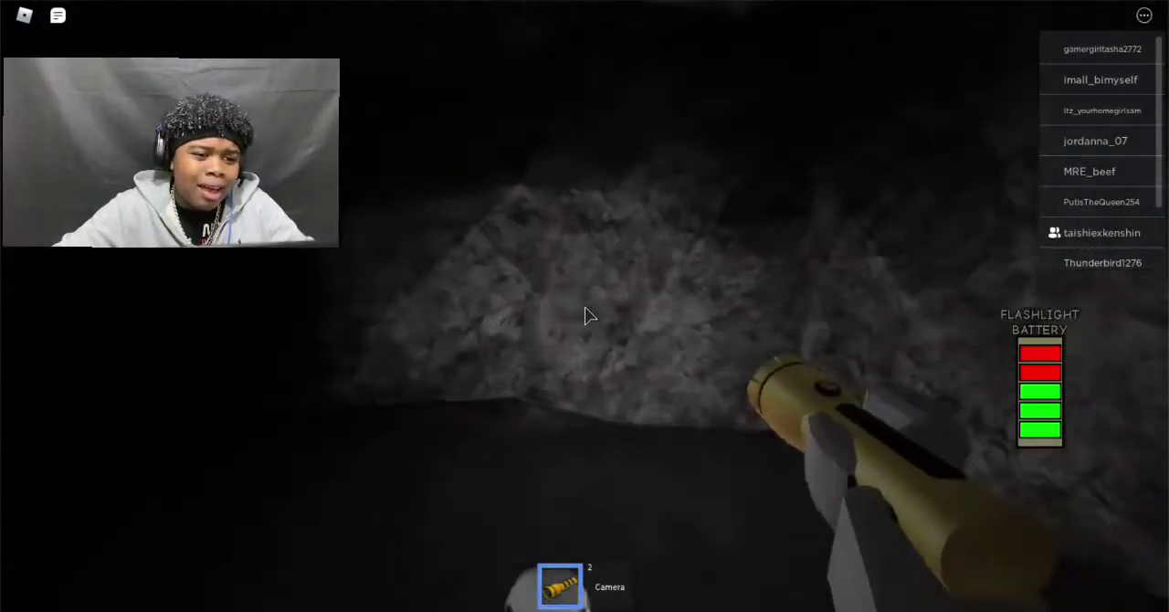
- Catch up with the group, following the player running down the tunnel
key("w")
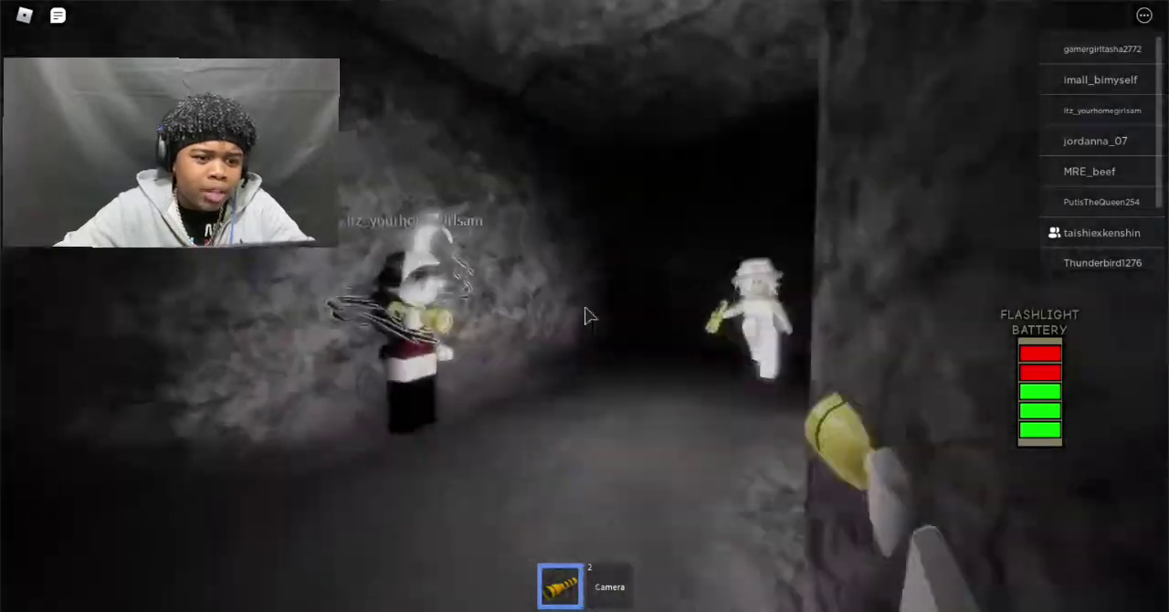
key("w")
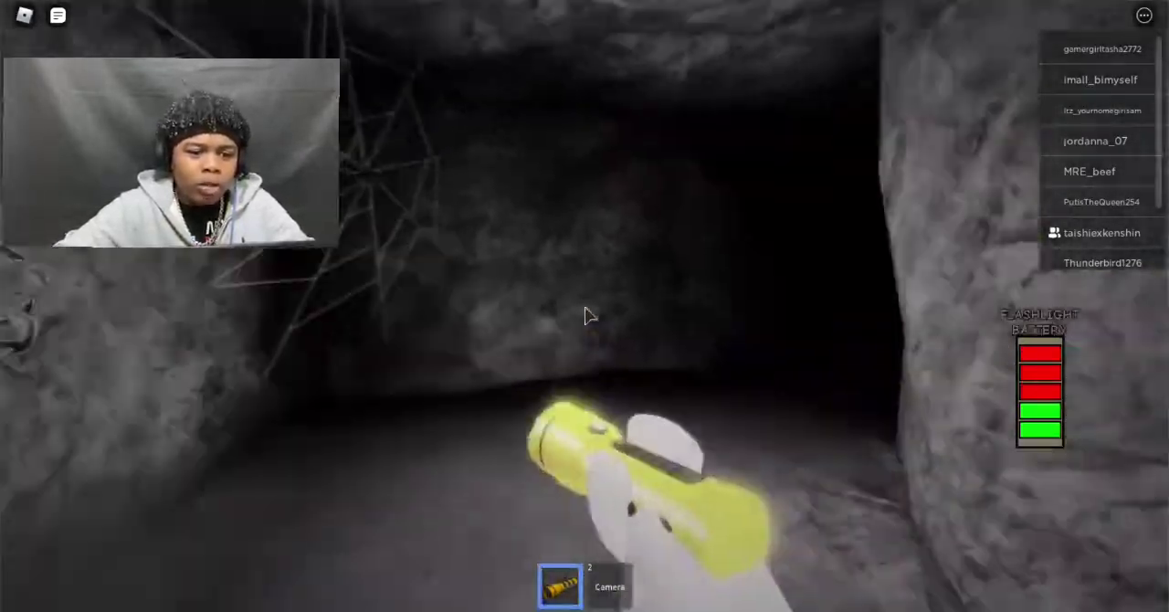
key("w")
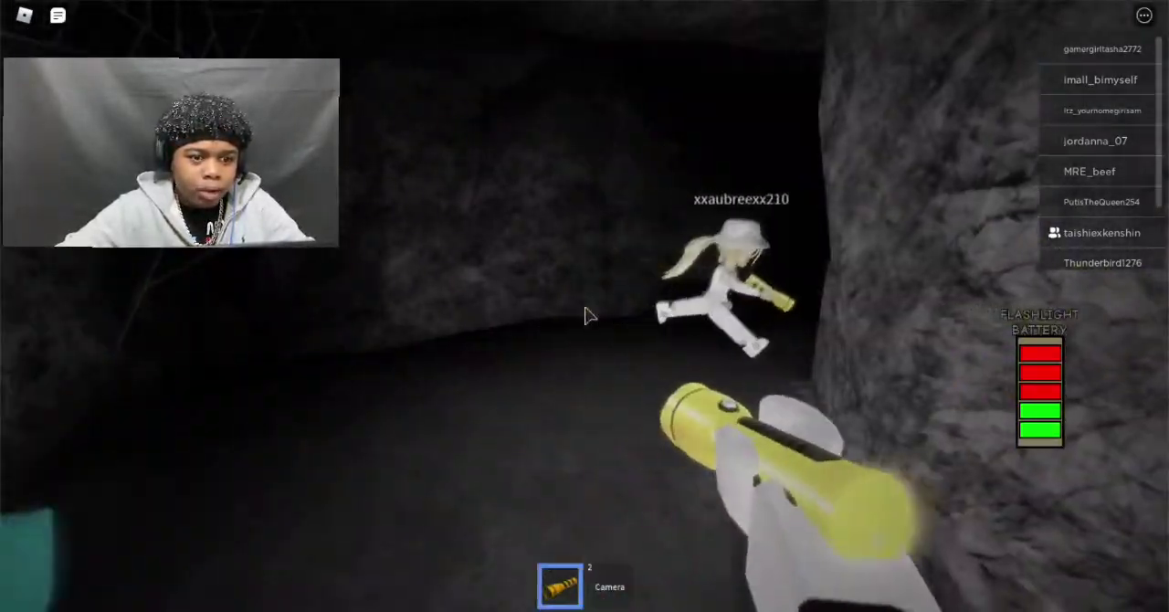
key("w")
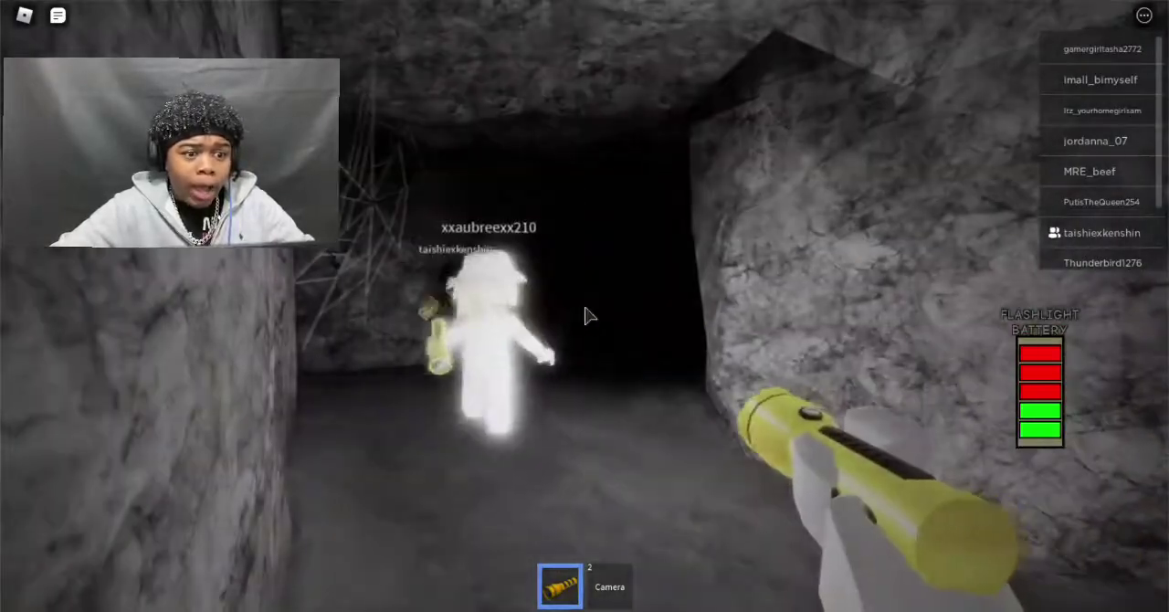
key("w")
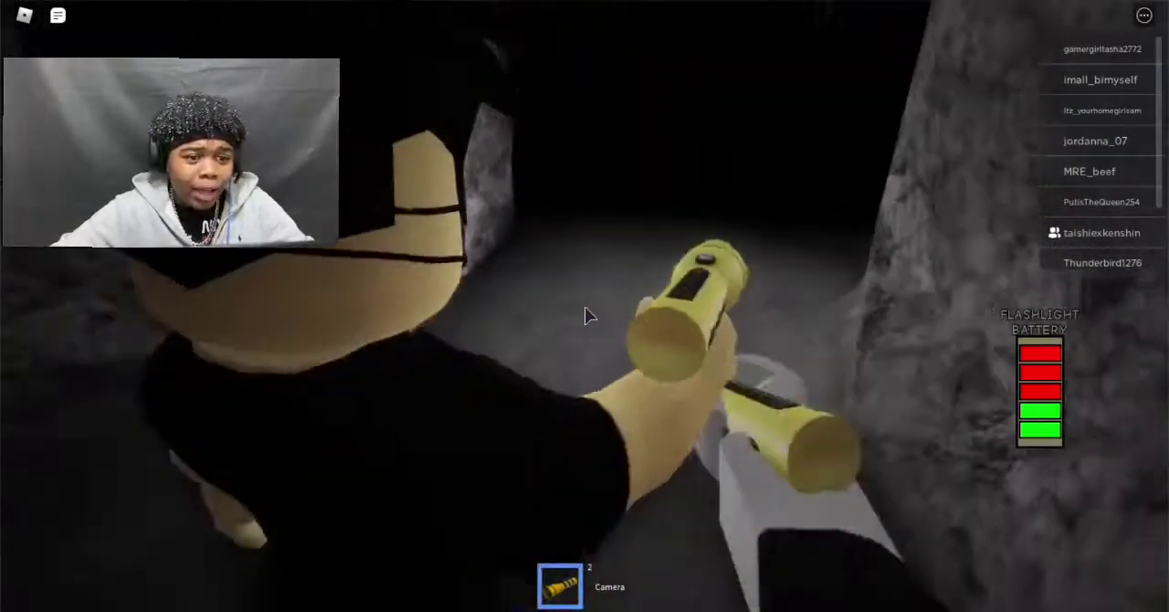
key("w")
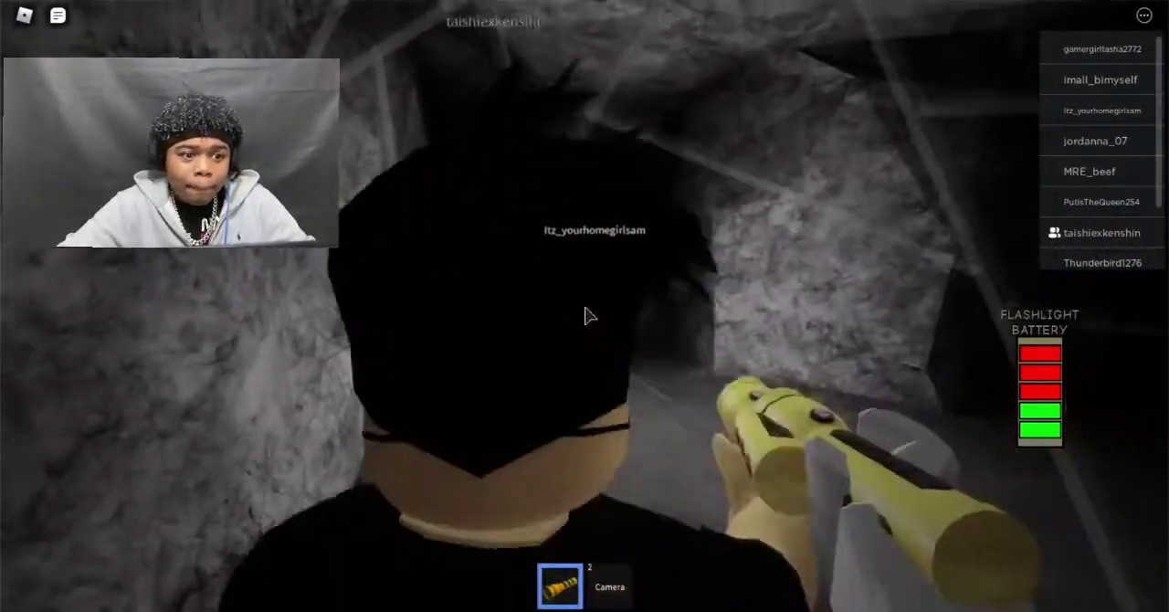
key("w")
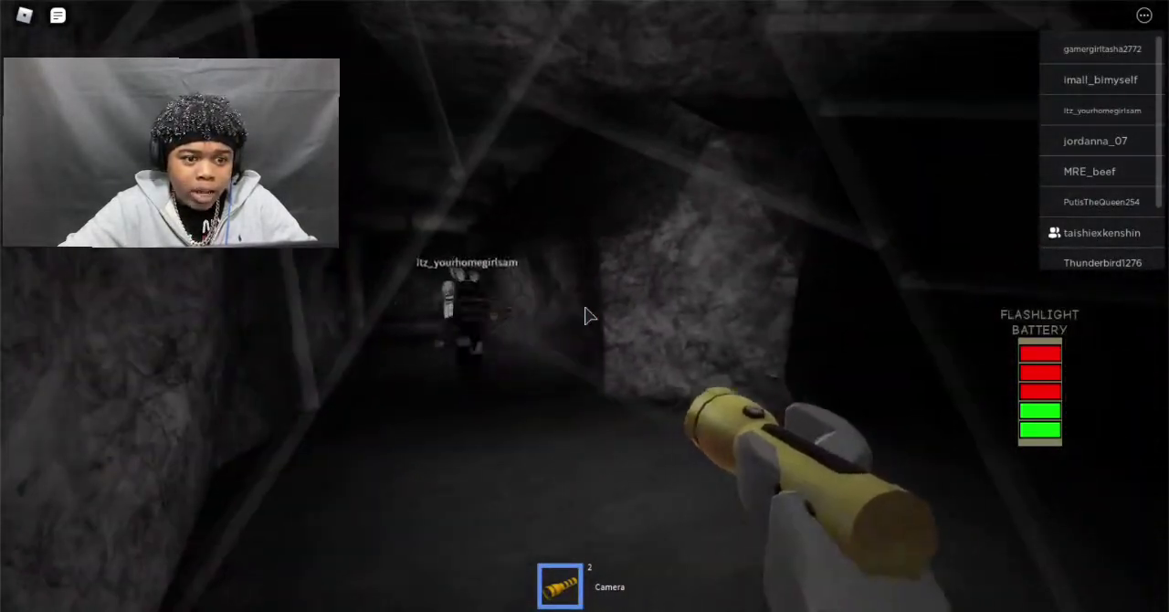
key("w")
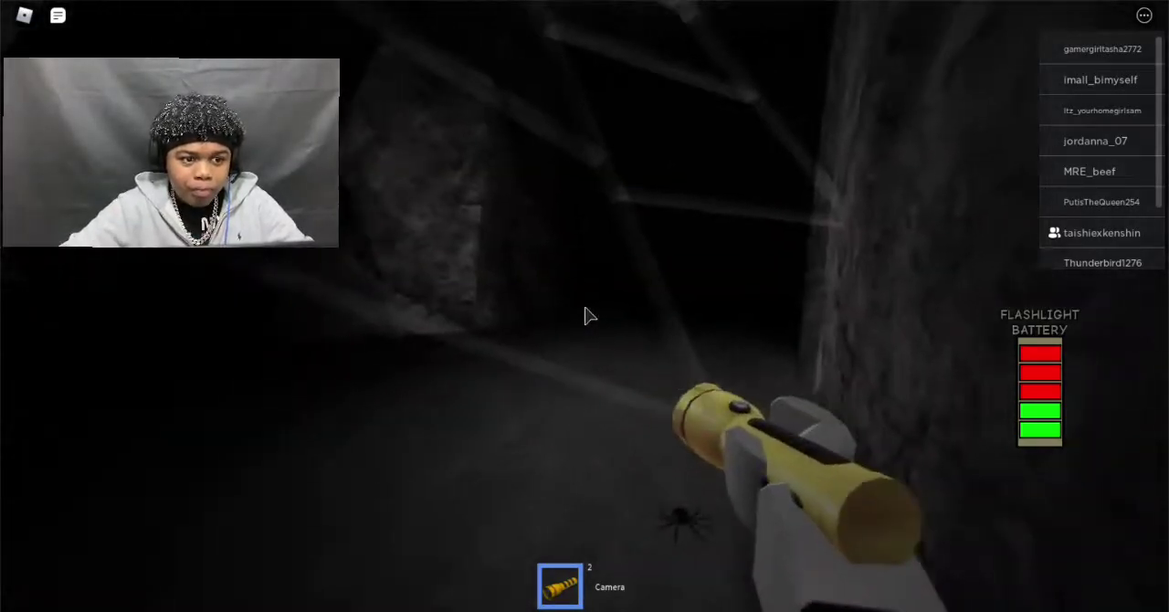
- Switch the flashlight off and keep moving deeper, turning right through the cave
left_click(589, 316)
key("w")
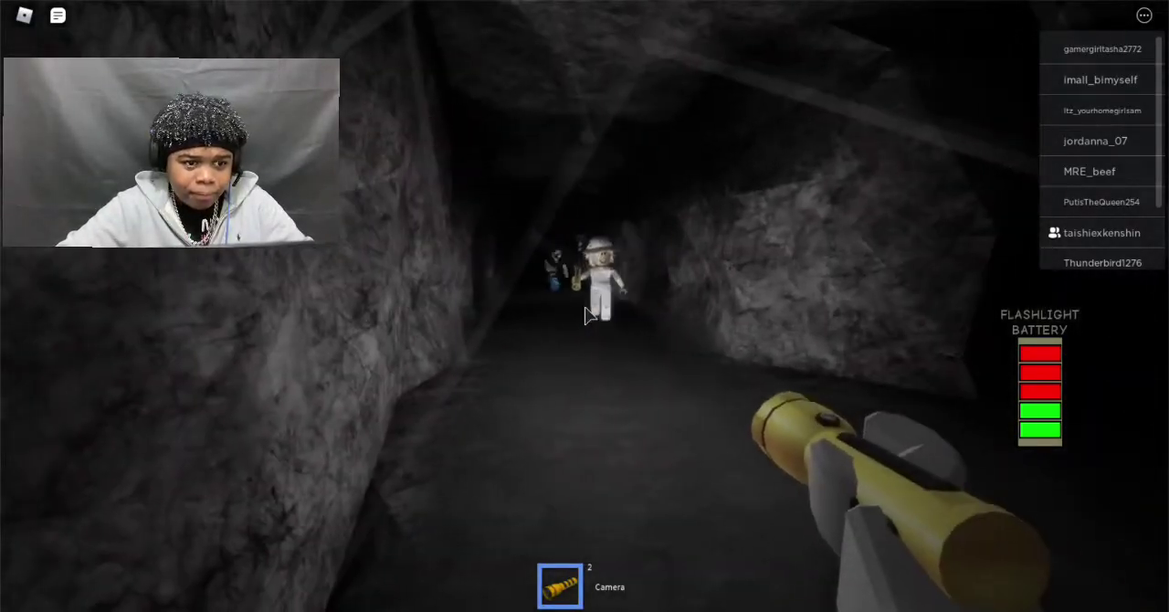
key("w")
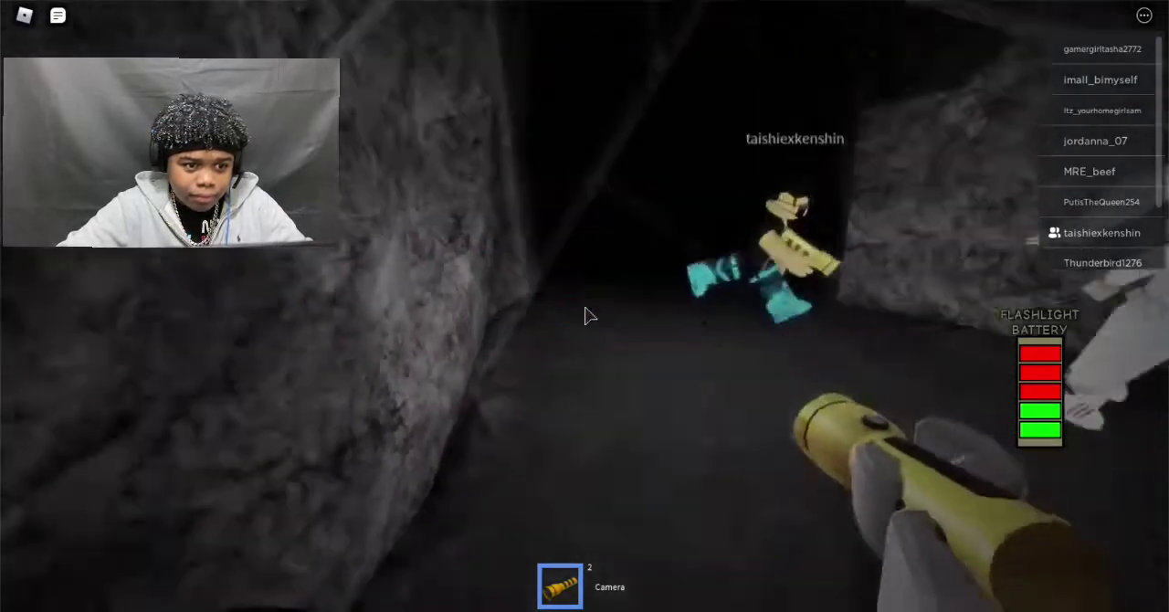
key("w")
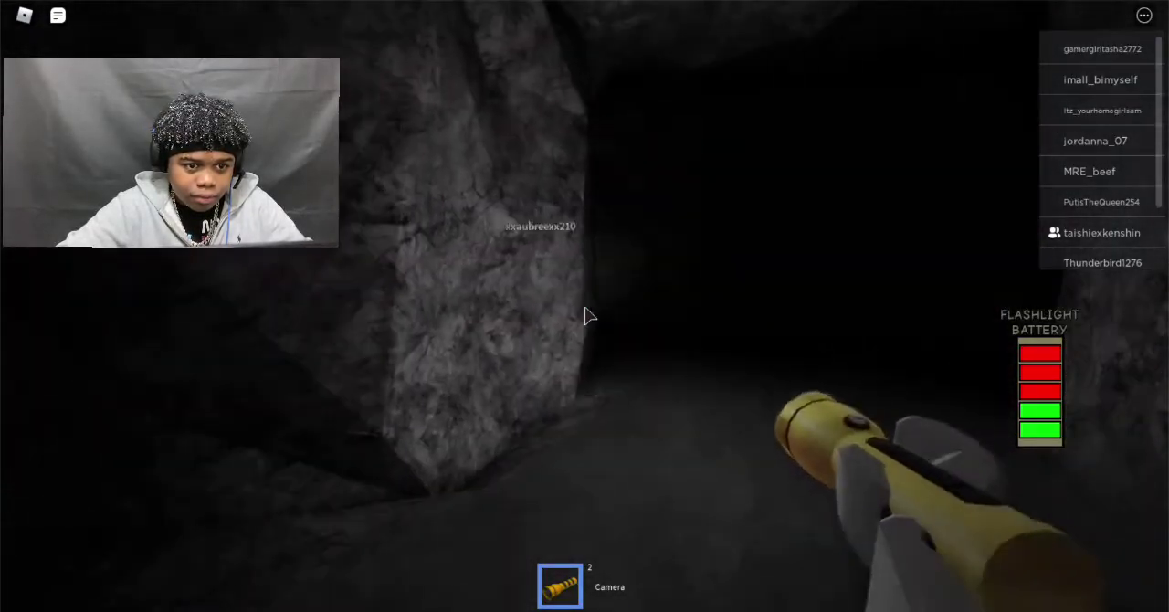
key("w")
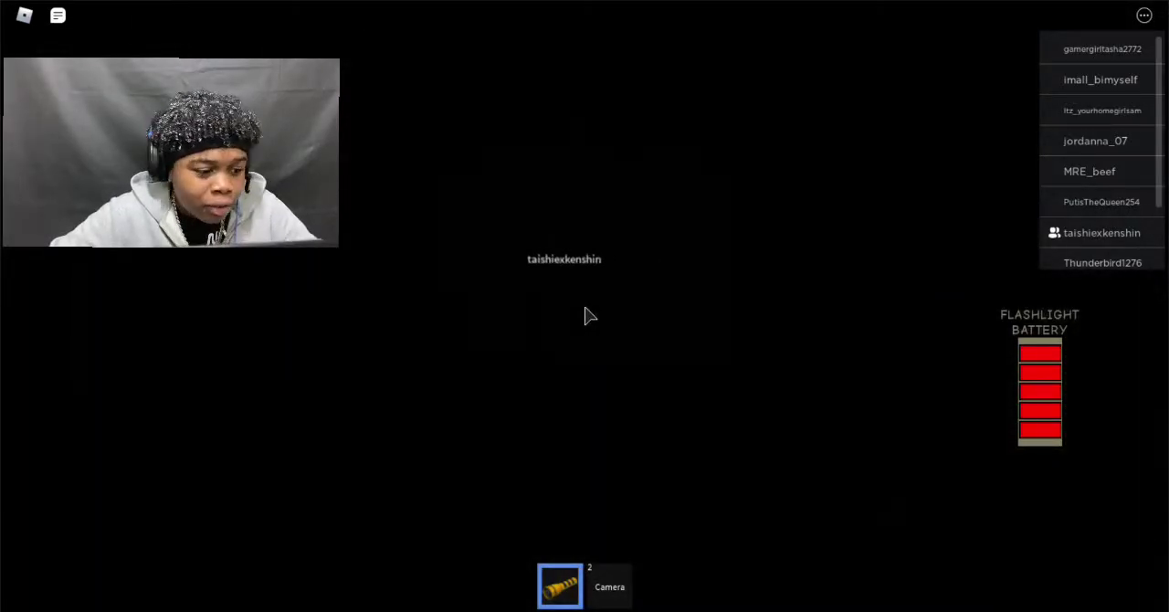
- Equip the camera (slot 2) and fire repeated flashes to light the cave walls
key("2")
left_click(589, 316)
left_click(590, 316)
left_click(590, 316)
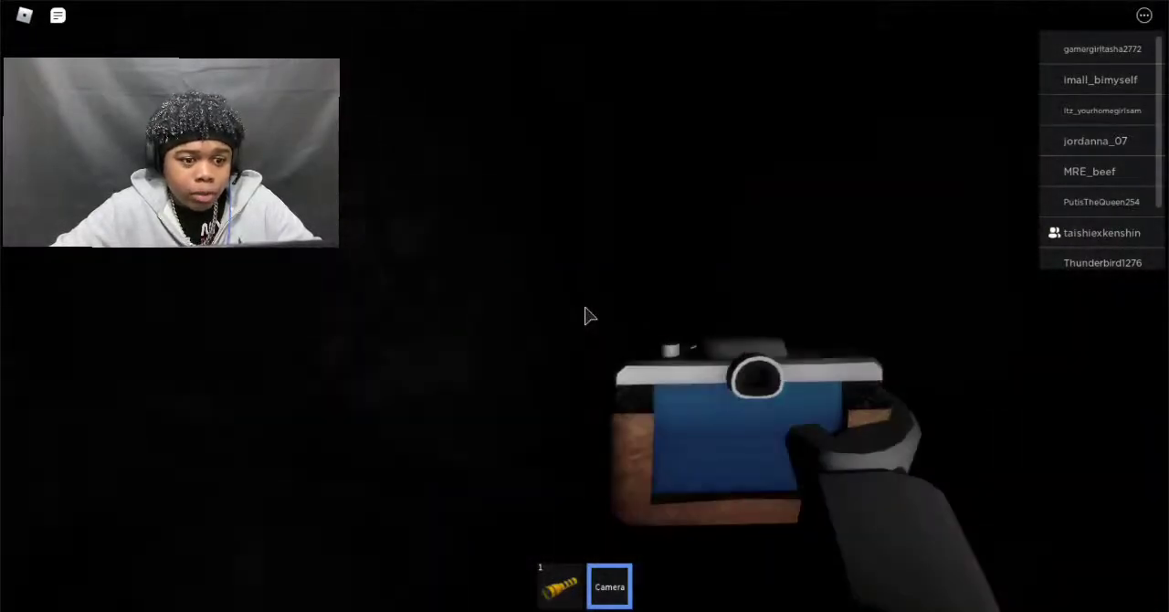
left_click(589, 316)
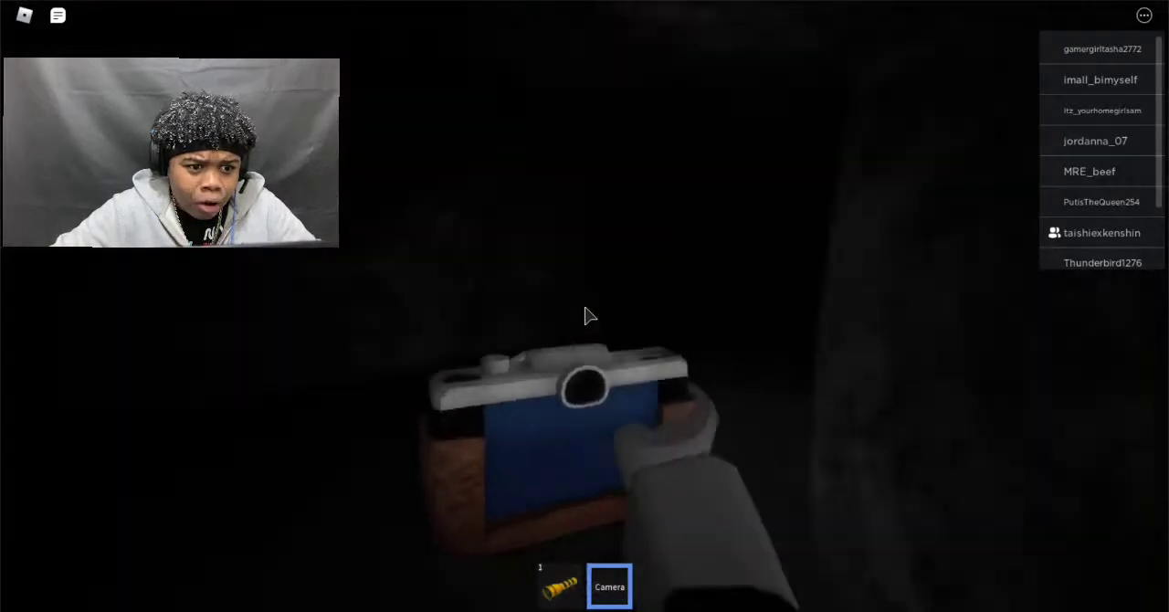
left_click(589, 316)
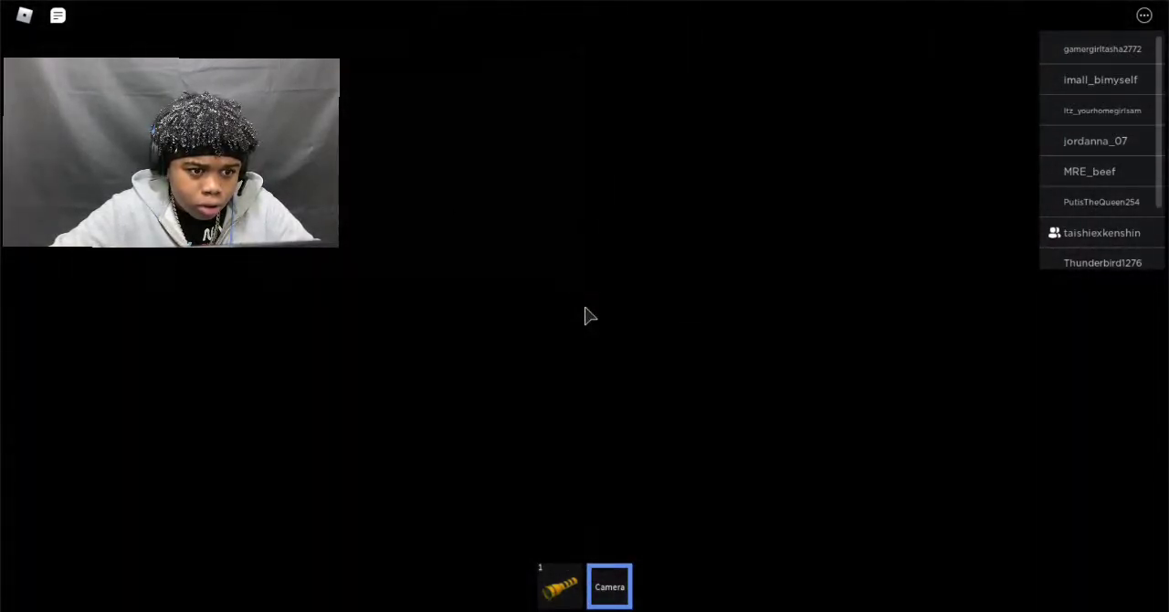
left_click(589, 316)
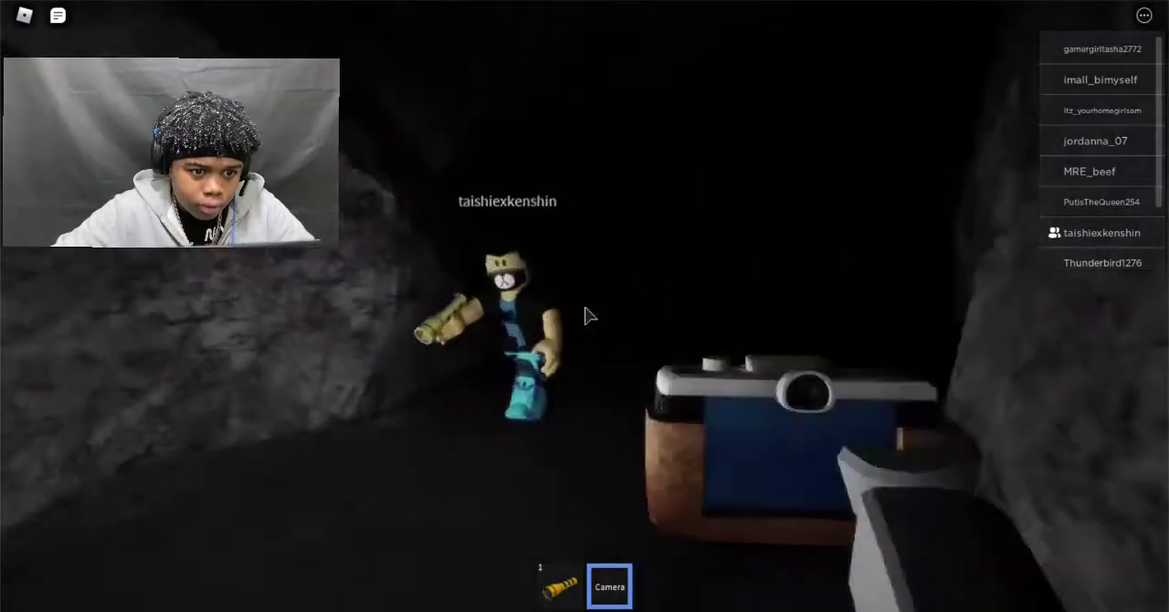
- Walk on, firing rapid flashes to reveal nearby players and the tunnel ahead
key("w")
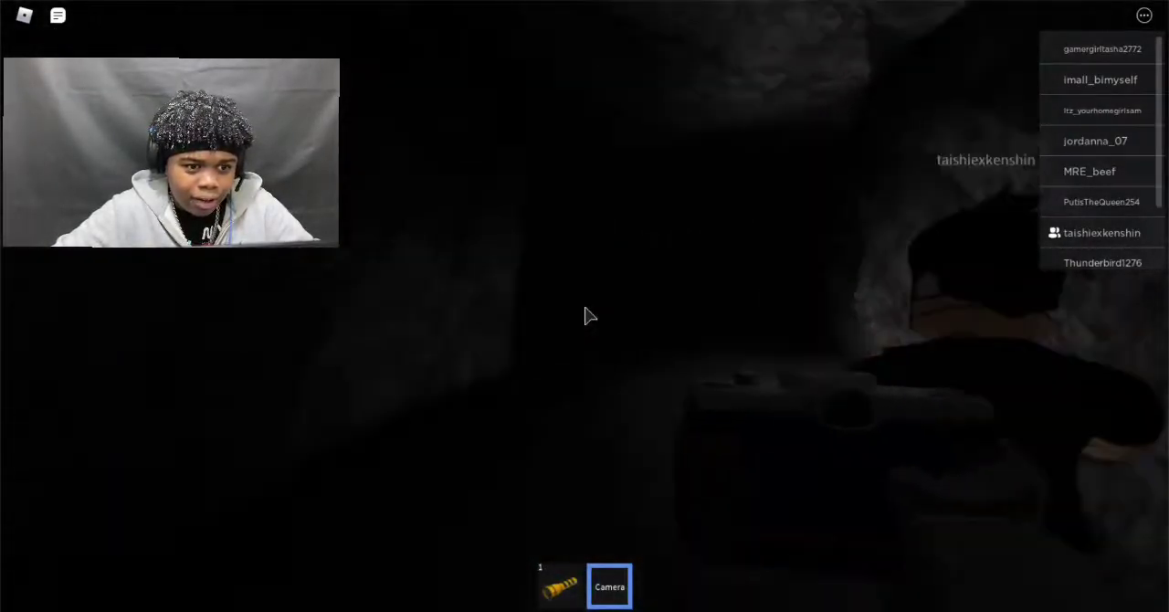
key("w")
left_click(589, 316)
left_click(590, 316)
left_click(589, 316)
left_click(589, 316)
left_click(590, 316)
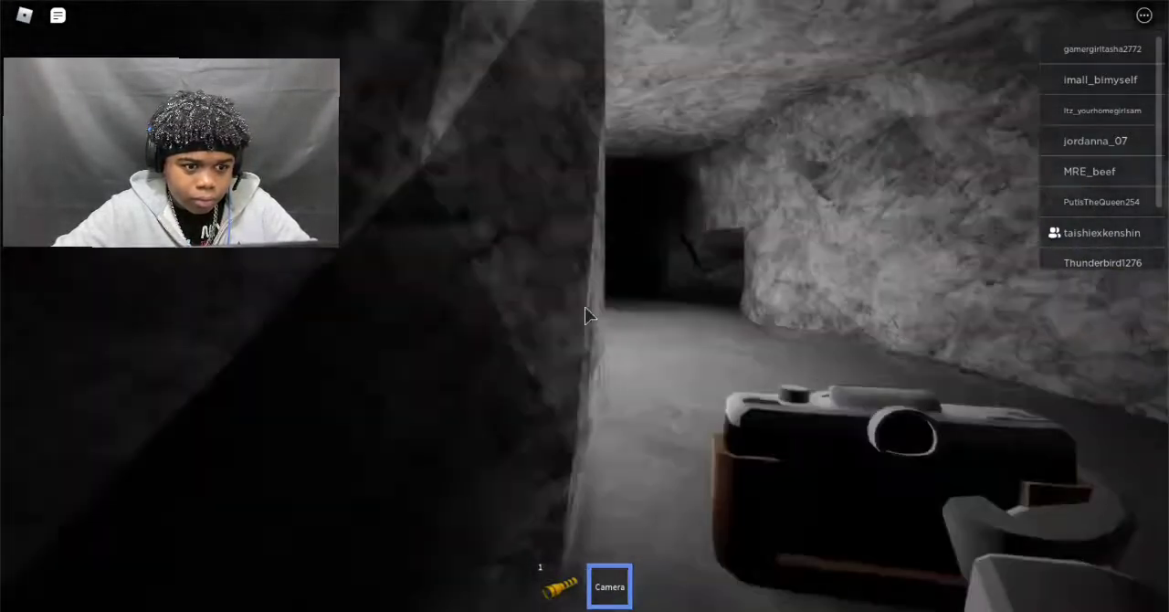
left_click(590, 316)
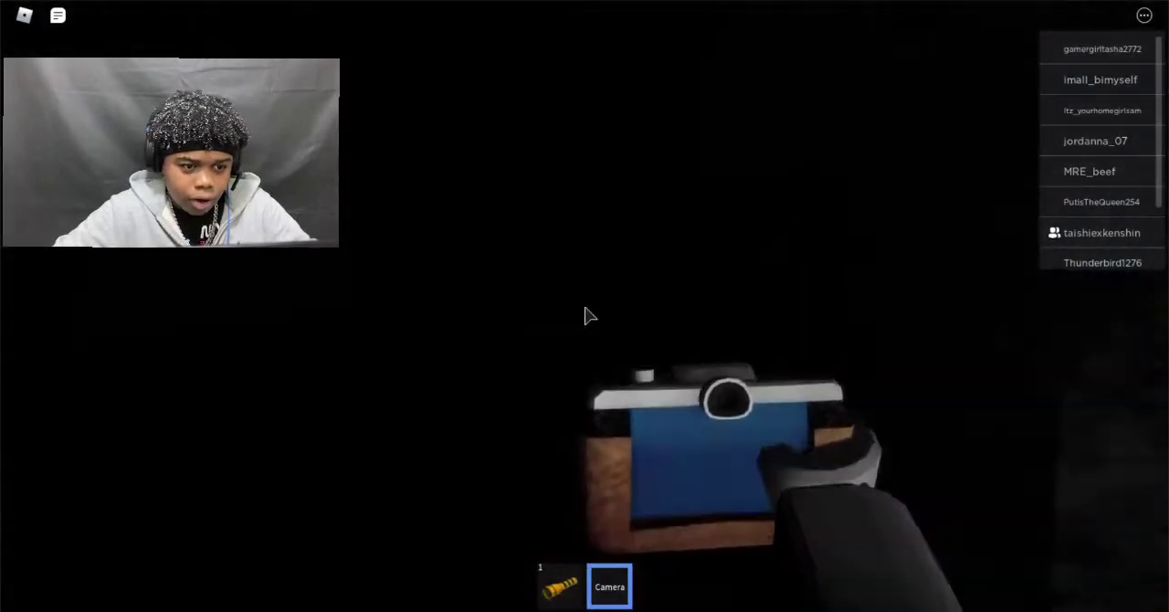
- Crouch-crawl with C while flashing the camera to reveal the cave walls and a player
left_click(589, 316)
key("c")
left_click(590, 316)
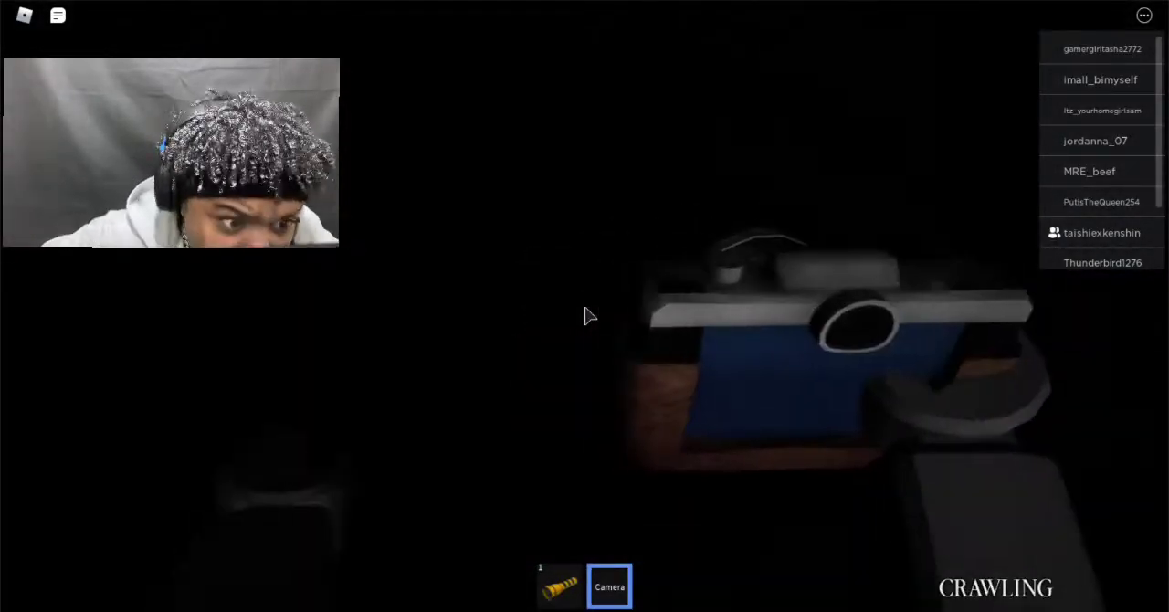
left_click(589, 316)
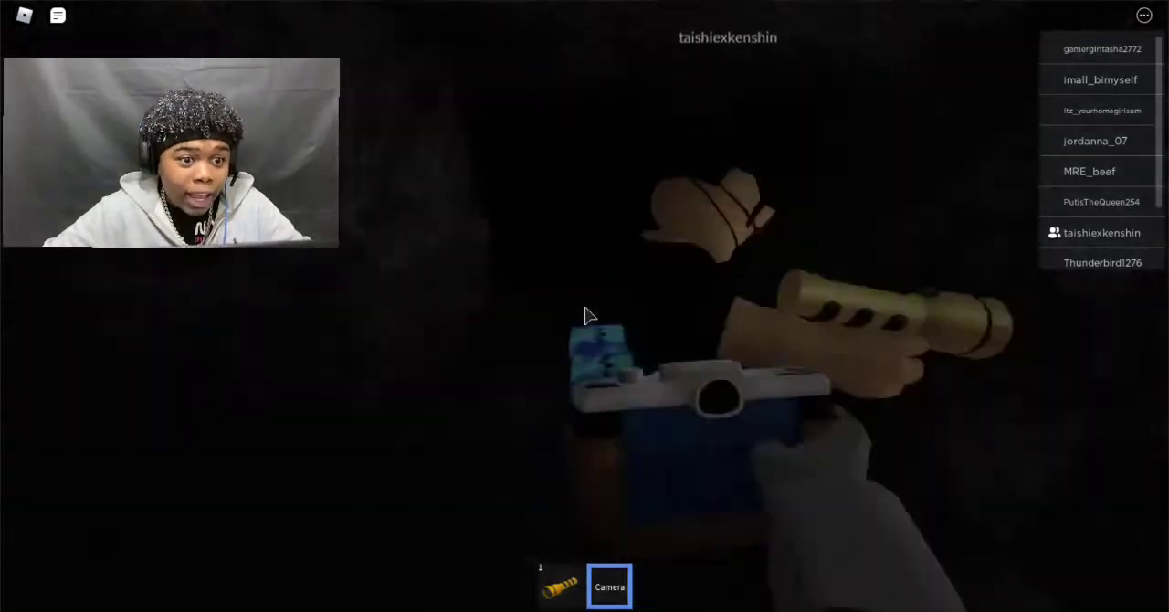
left_click(589, 316)
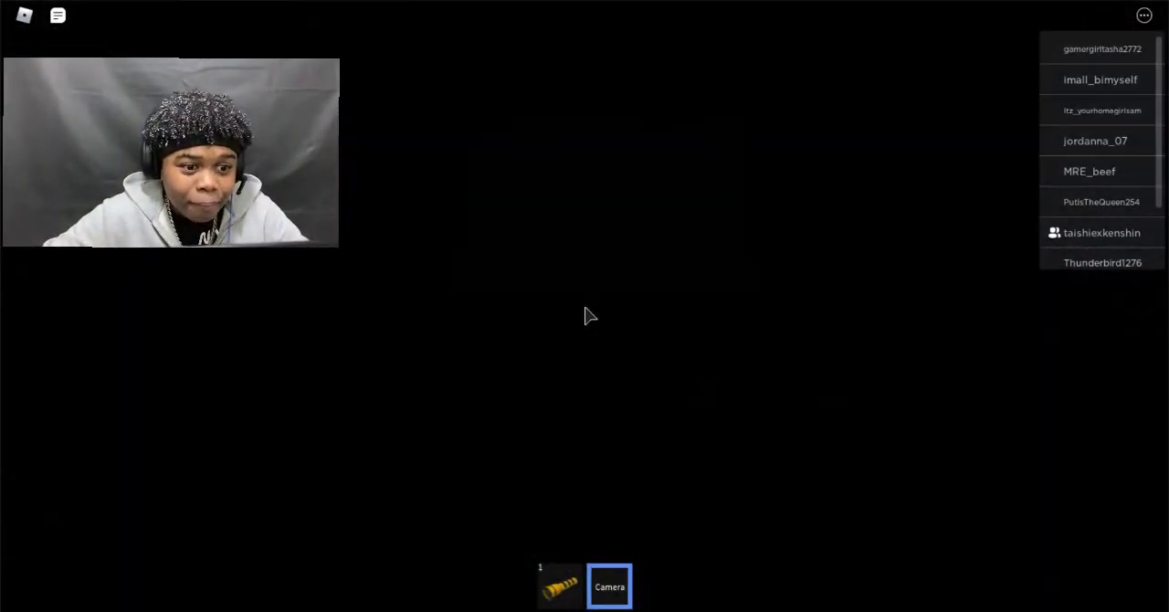
left_click(589, 316)
key("c")
left_click(590, 316)
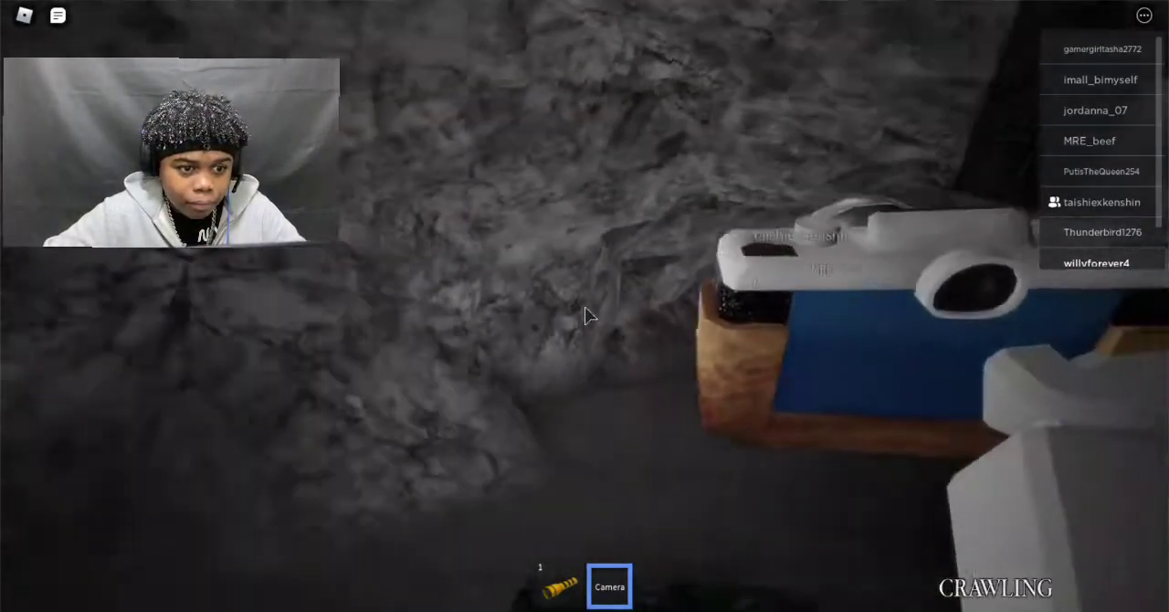
left_click(589, 316)
- Crawl forward beside and past another player, flashing to spot them
key("w")
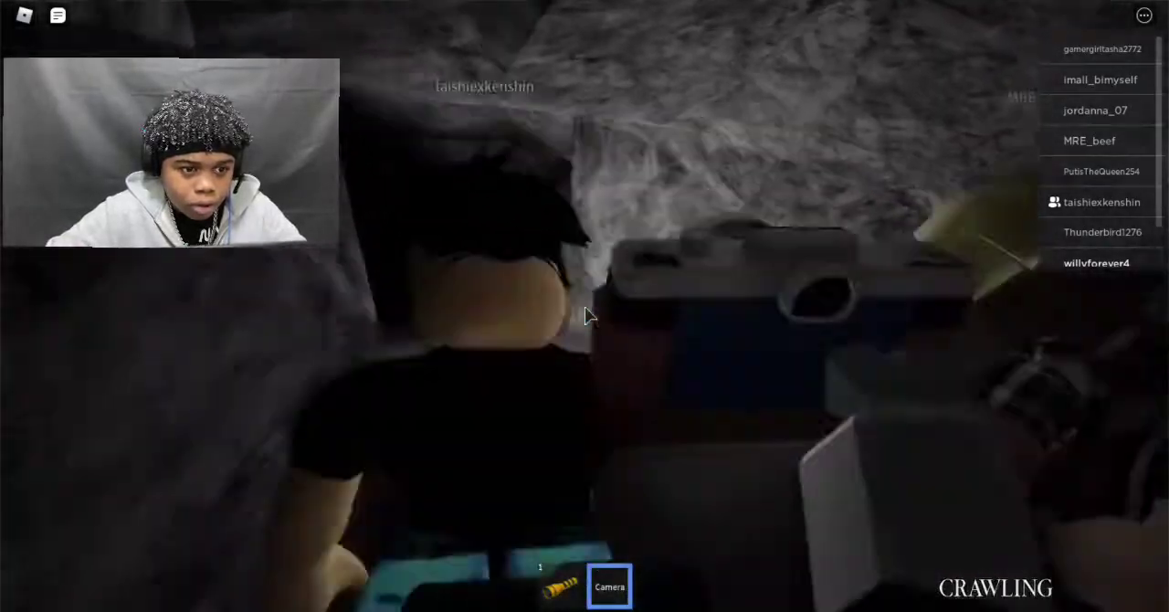
left_click(590, 317)
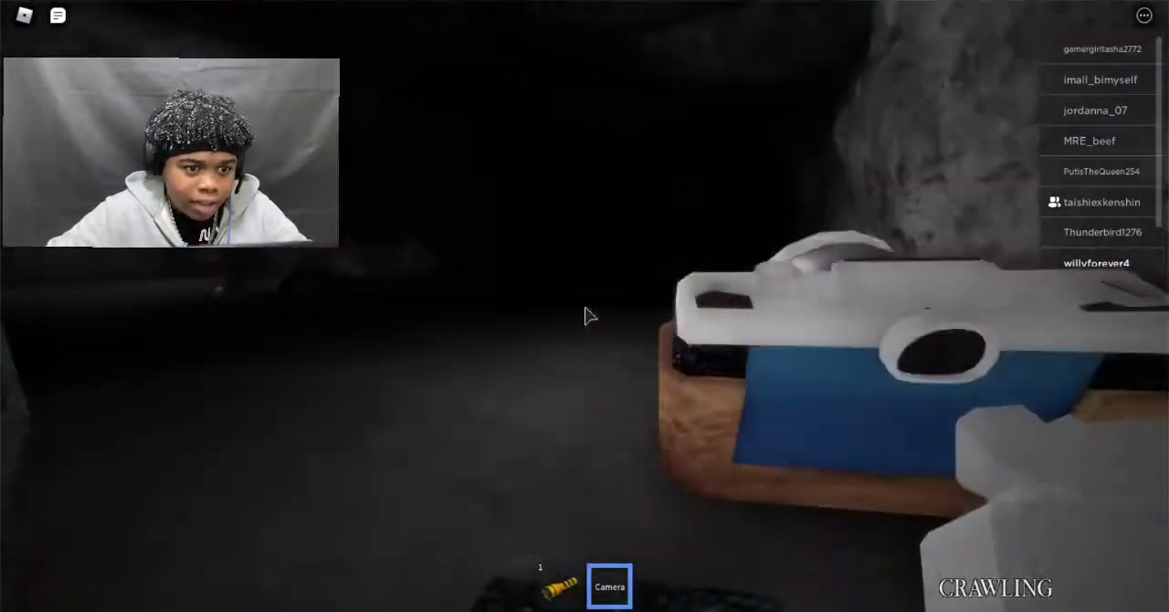
left_click(589, 316)
key("c")
key("w")
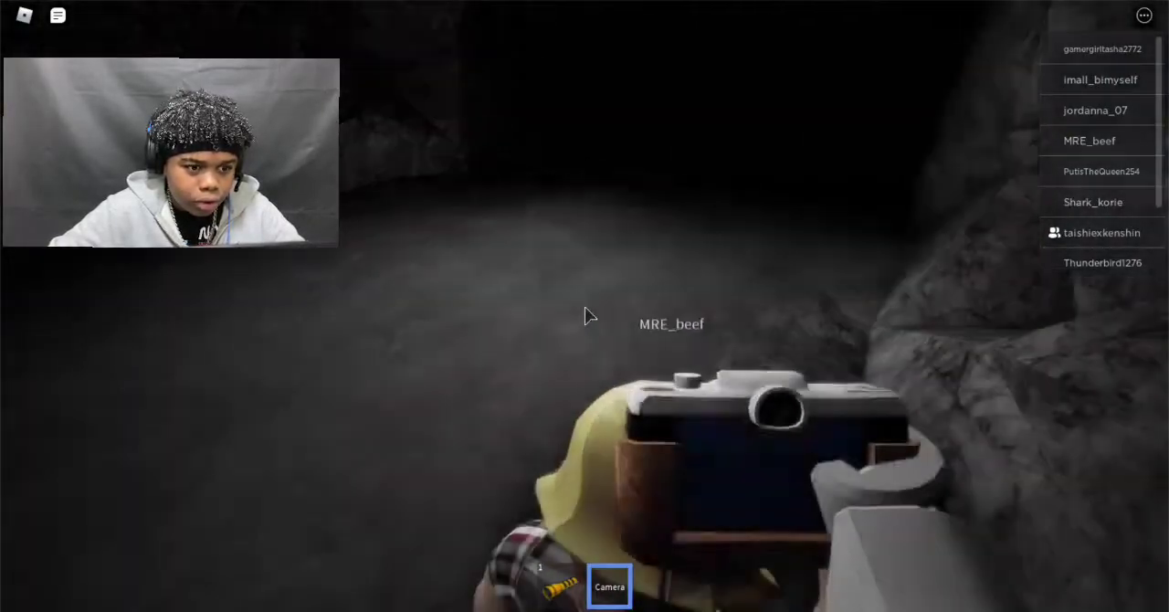
key("w")
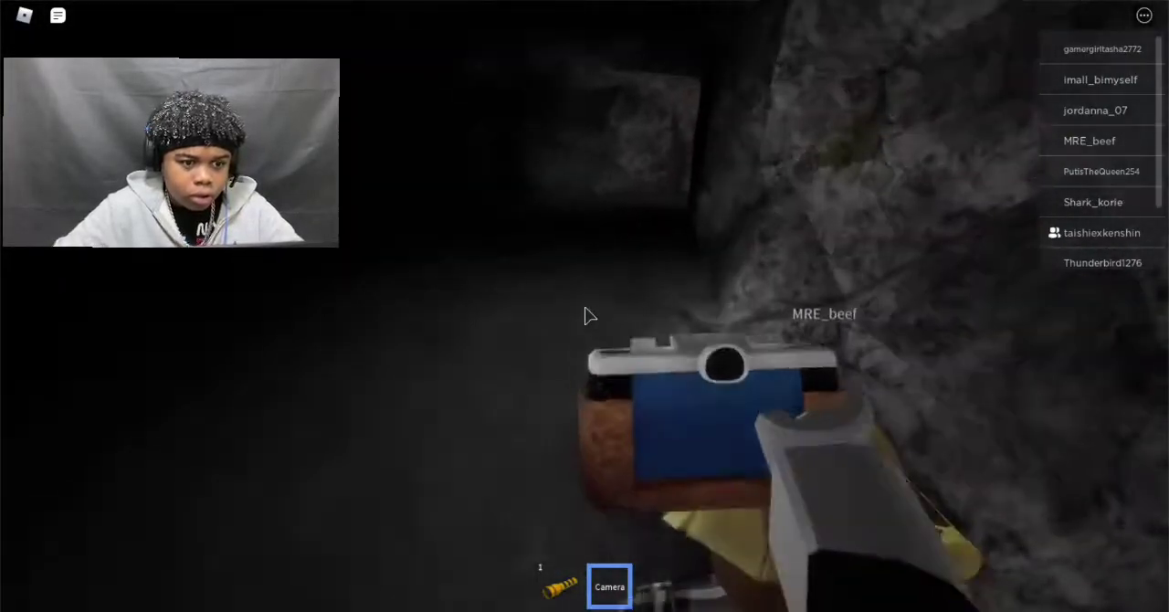
key("w")
- Keep crawling along the tunnel up to a player further ahead
key("c")
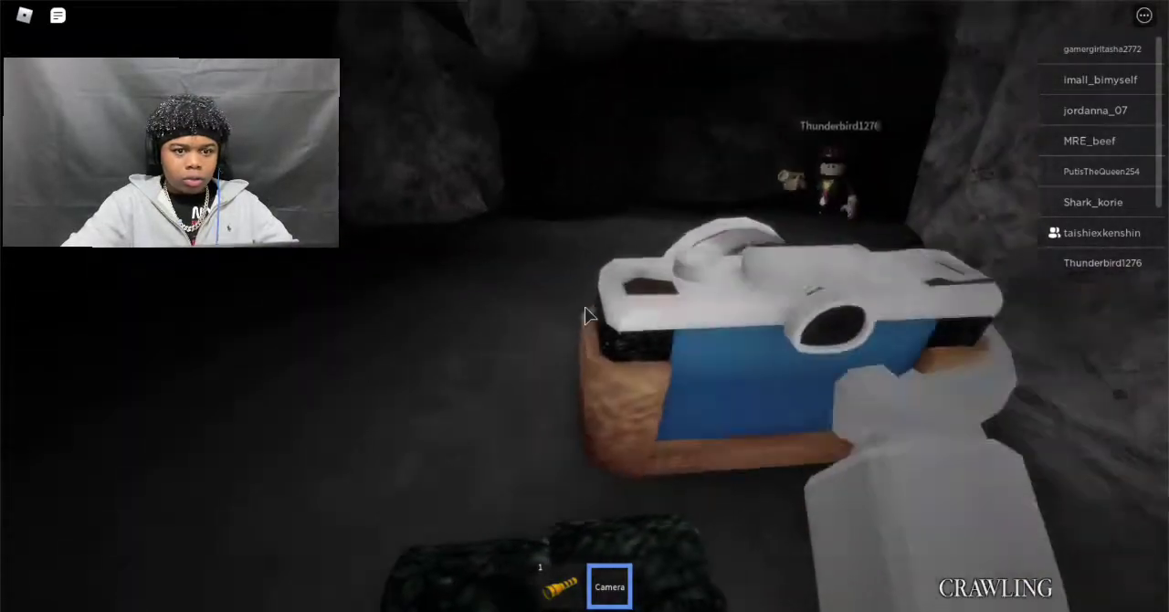
key("w")
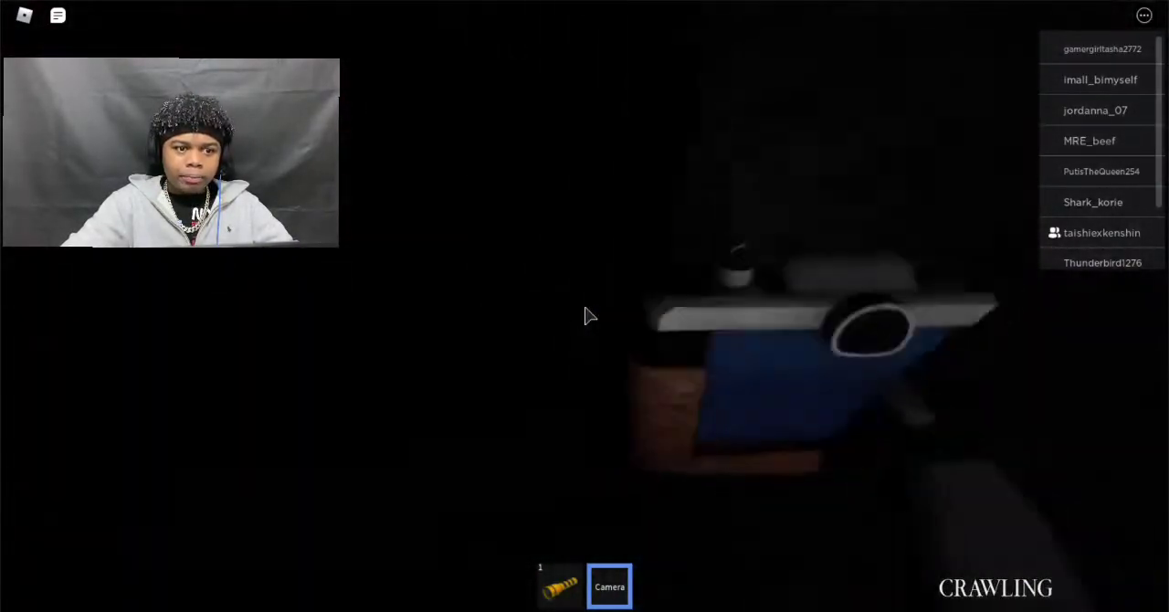
key("w")
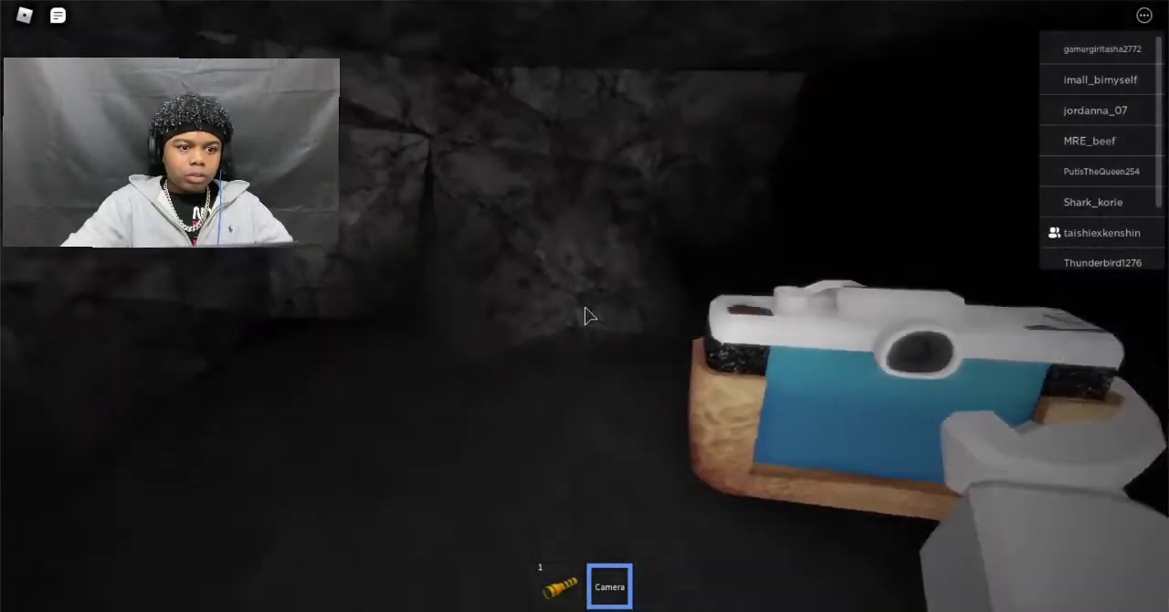
key("w")
key("c")
key("w")
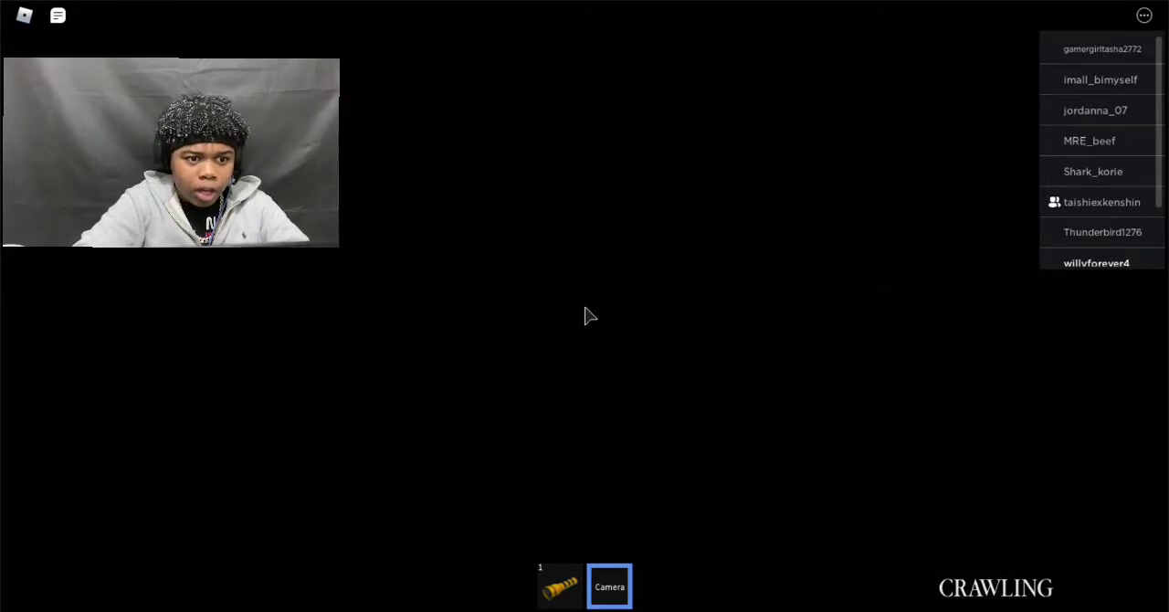
- Fire camera flashes to see through the dark cave
left_click(586, 317)
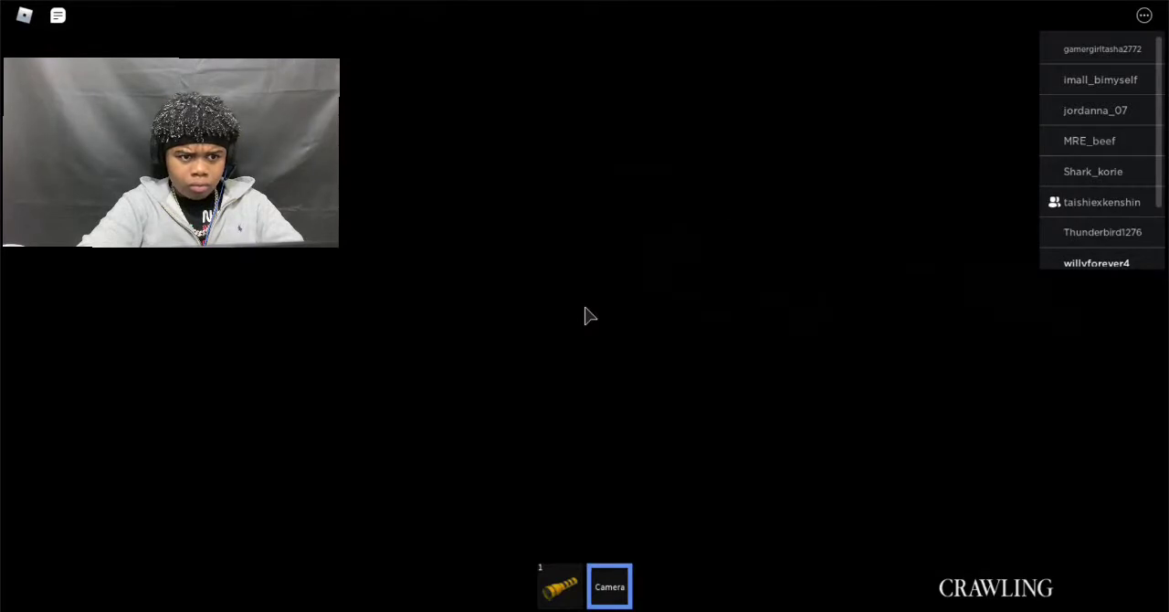
left_click(585, 316)
left_click(586, 316)
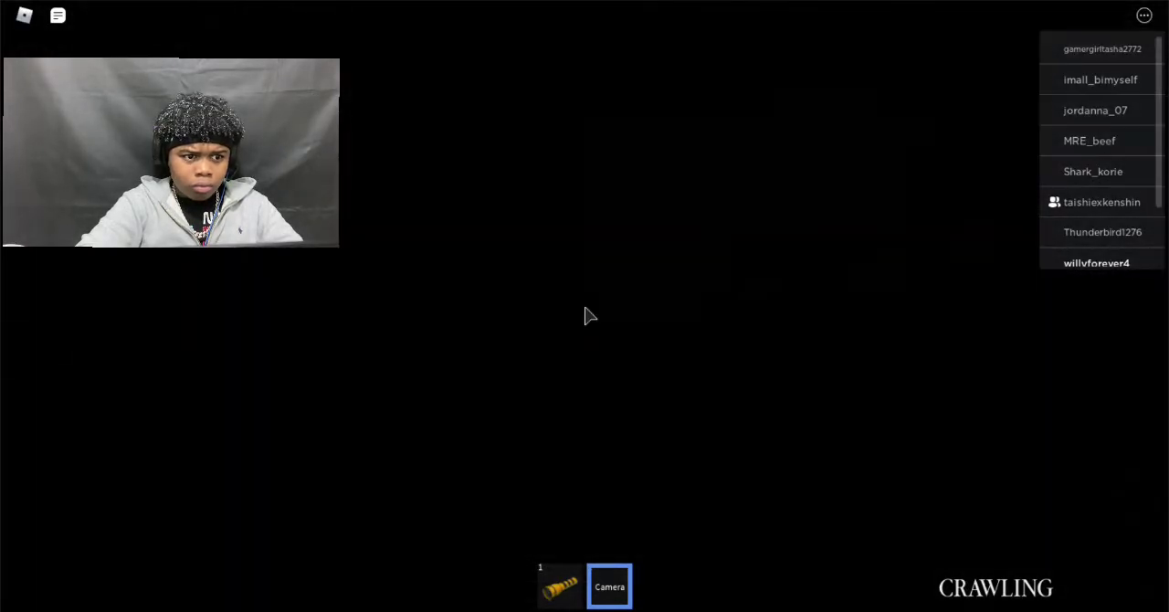
left_click(585, 316)
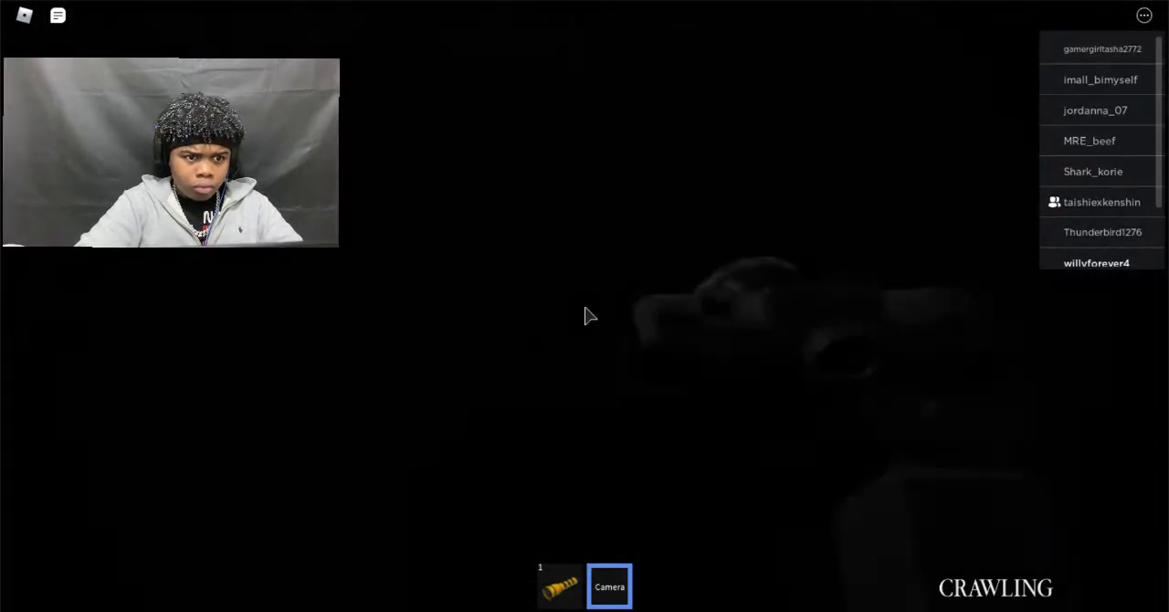
left_click(586, 316)
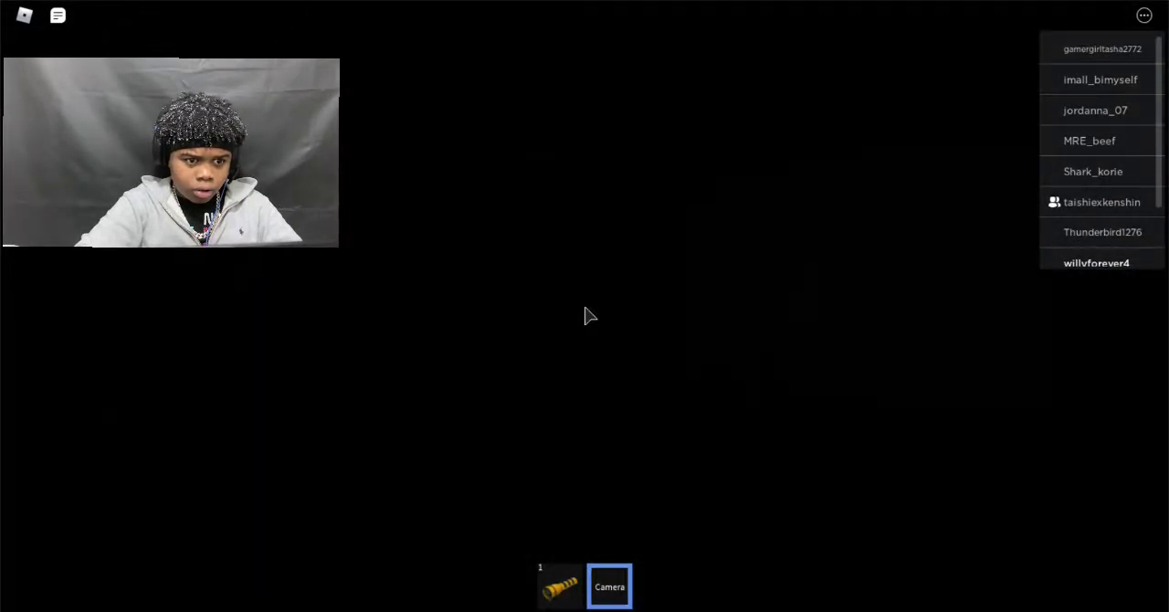
- Keep flashing to check the surroundings, then after respawning walk into the RV toward the flashlight
left_click(586, 316)
left_click(586, 316)
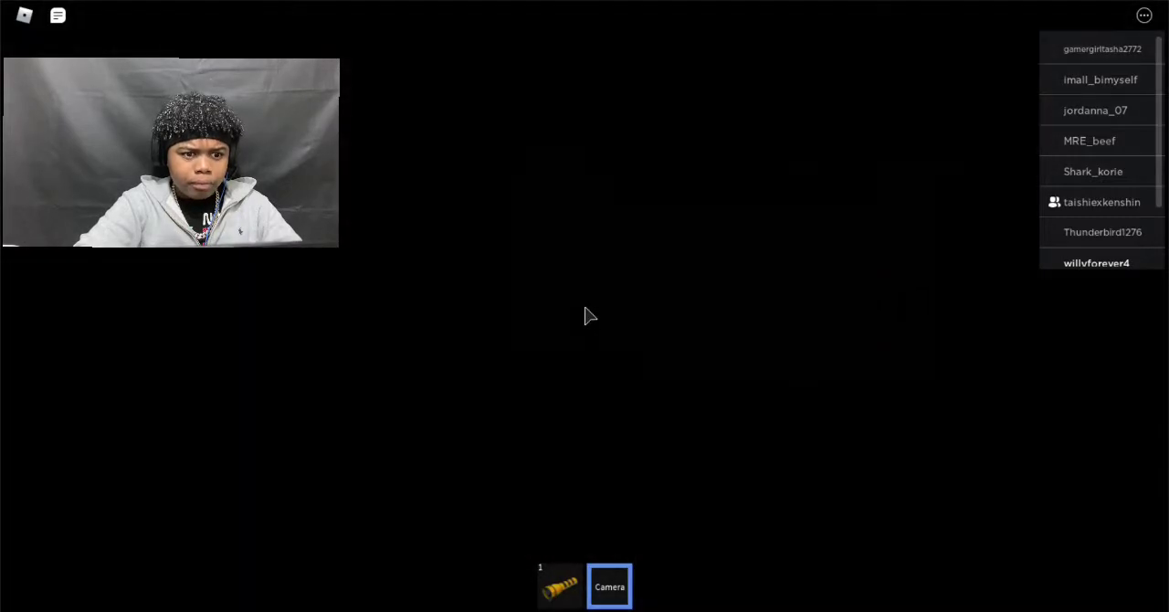
left_click(585, 316)
left_click(586, 317)
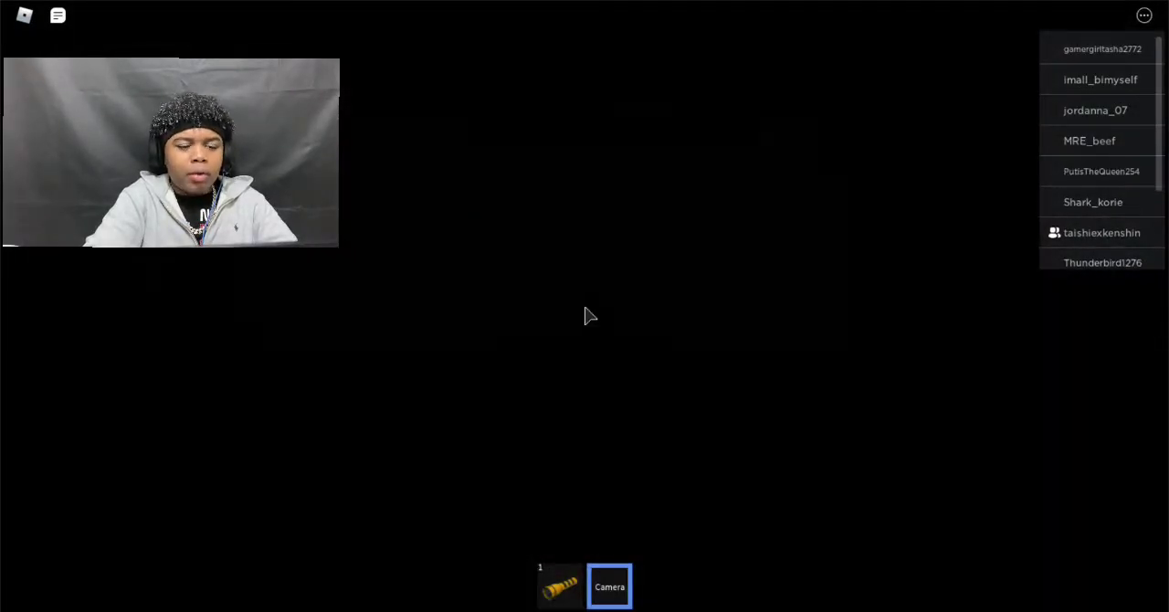
left_click(586, 316)
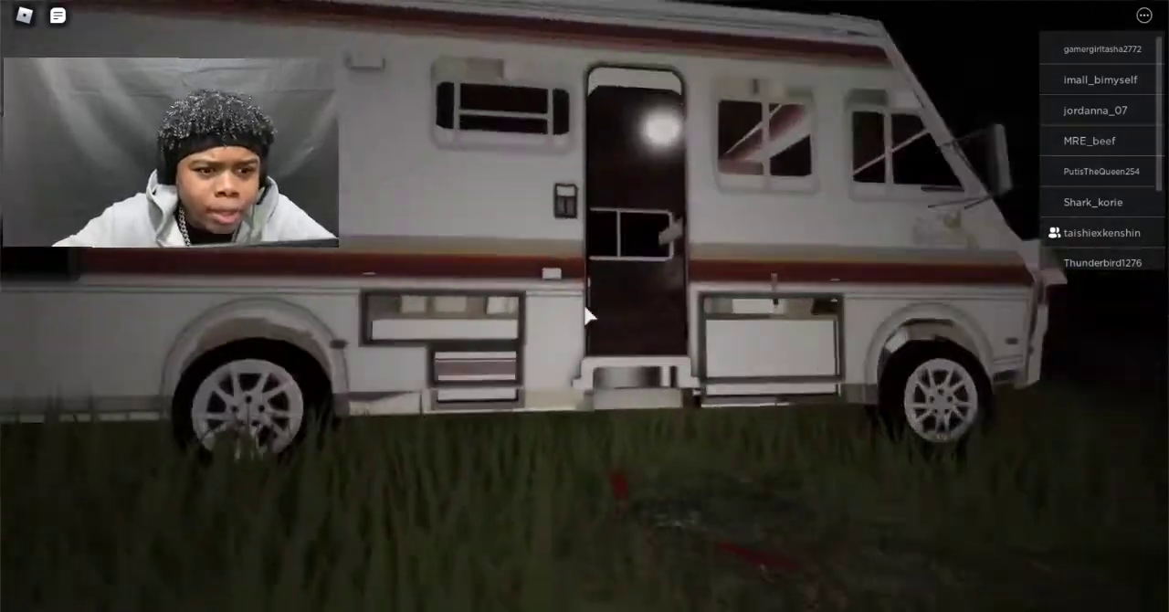
key("w")
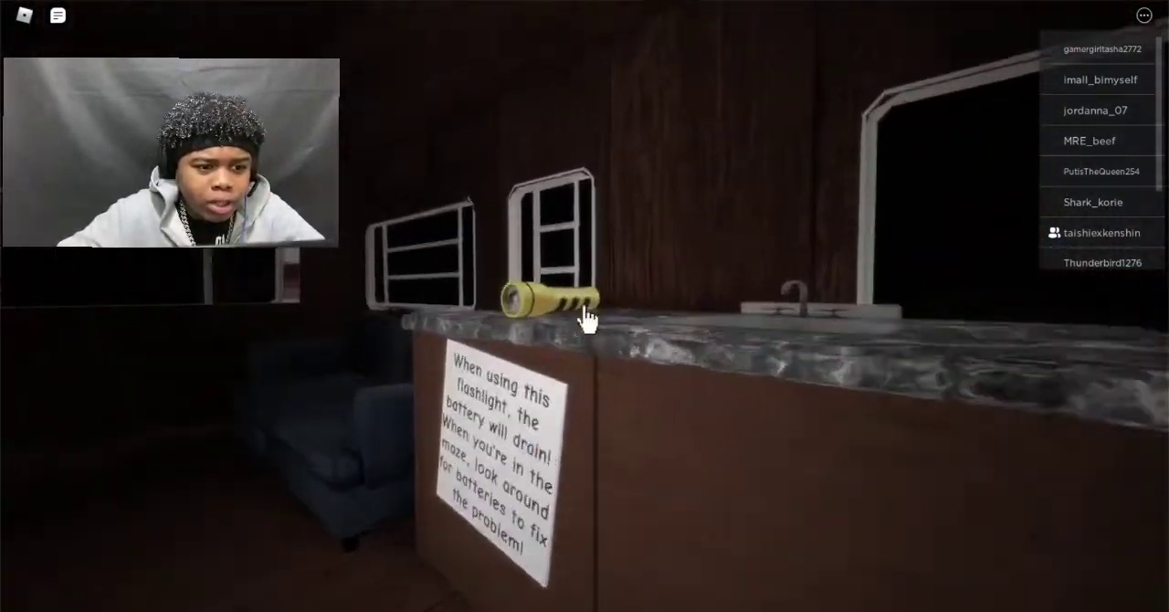
key("w")
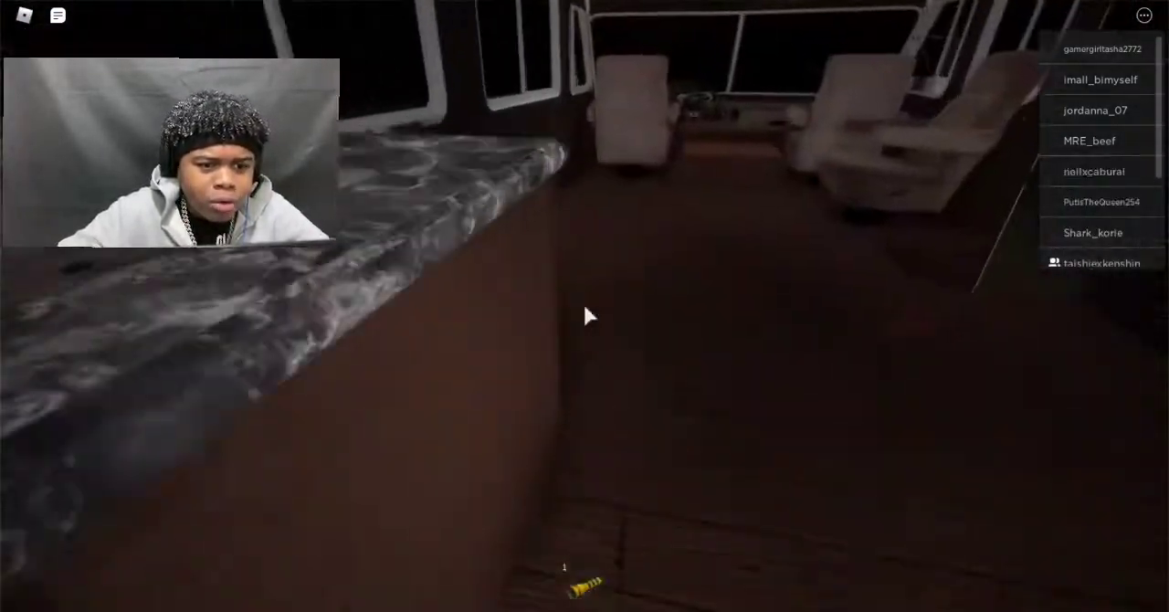
- Equip the flashlight (slot 1) and cross the grass field to the cave hole
key("1")
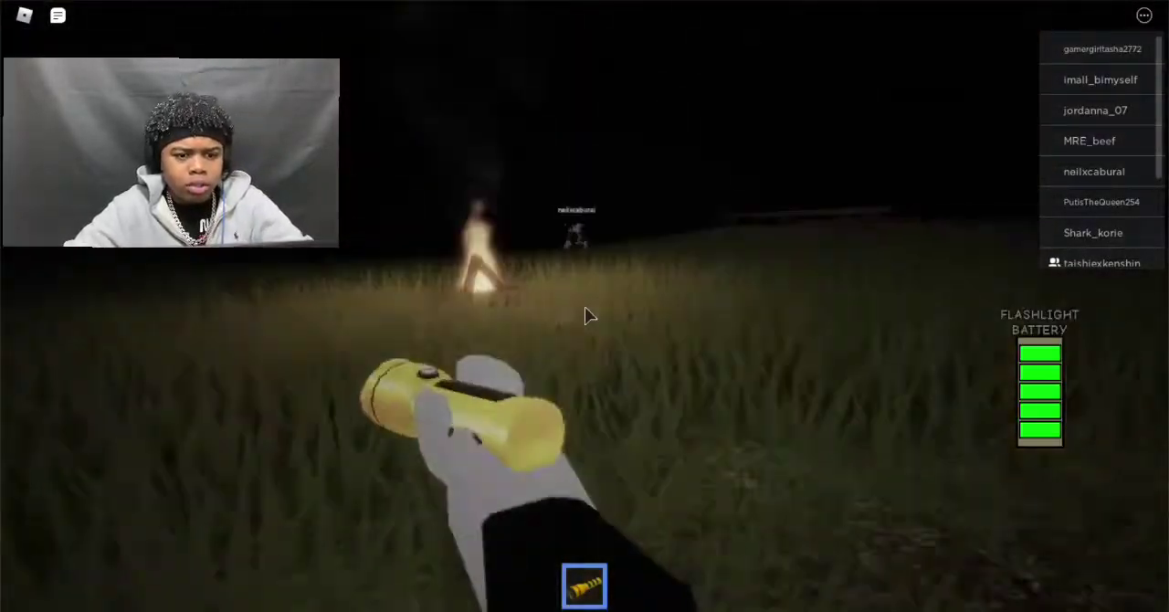
left_click_drag(589, 316, 589, 316)
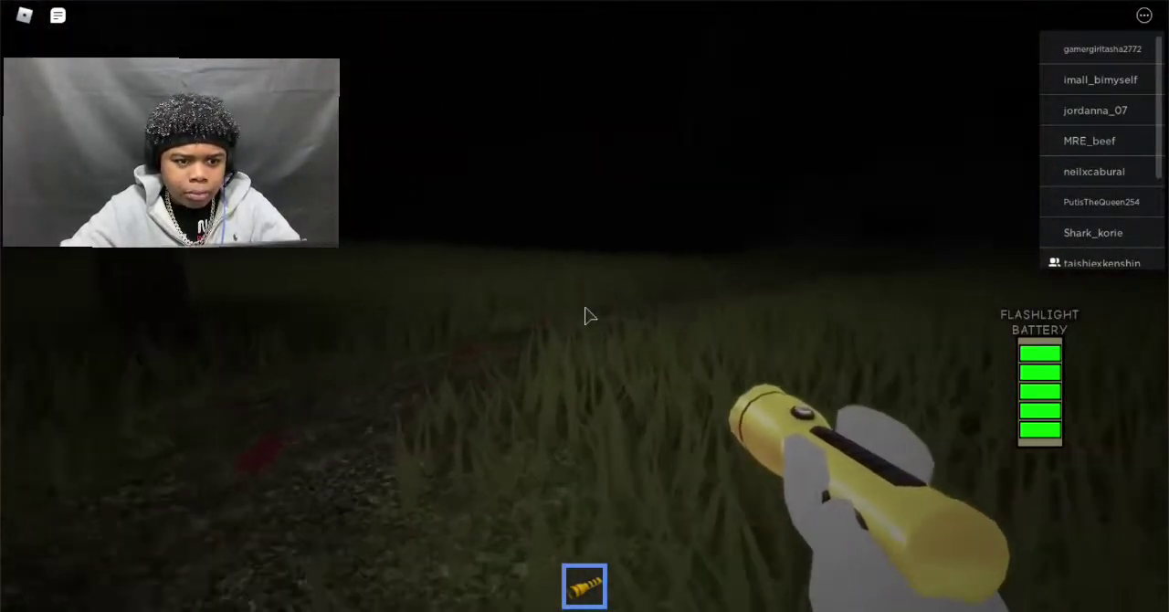
key("w")
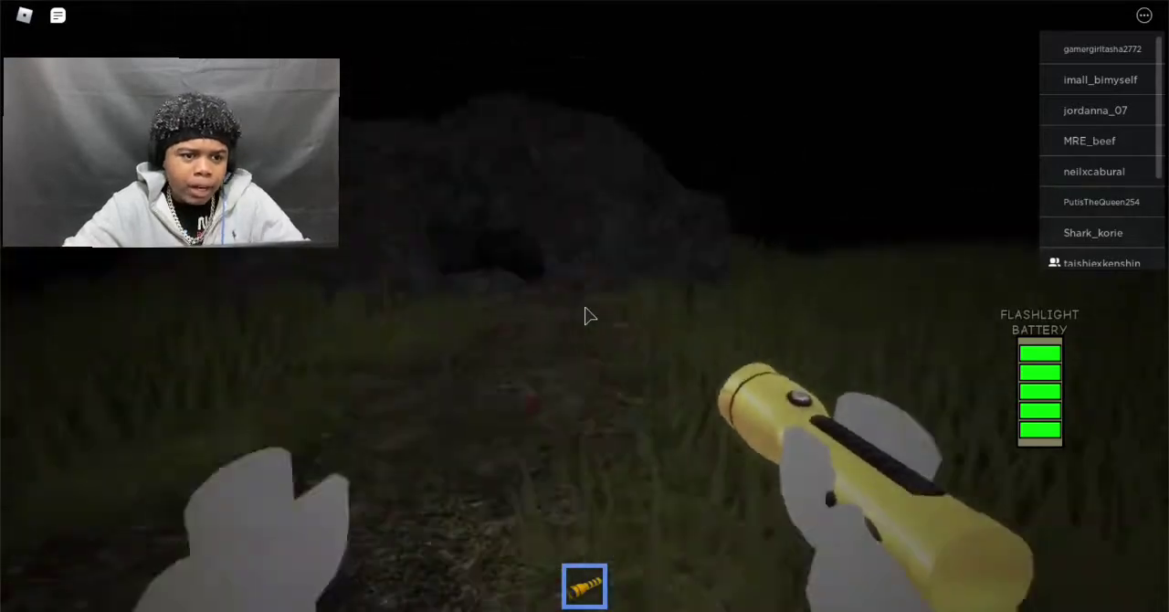
key("w")
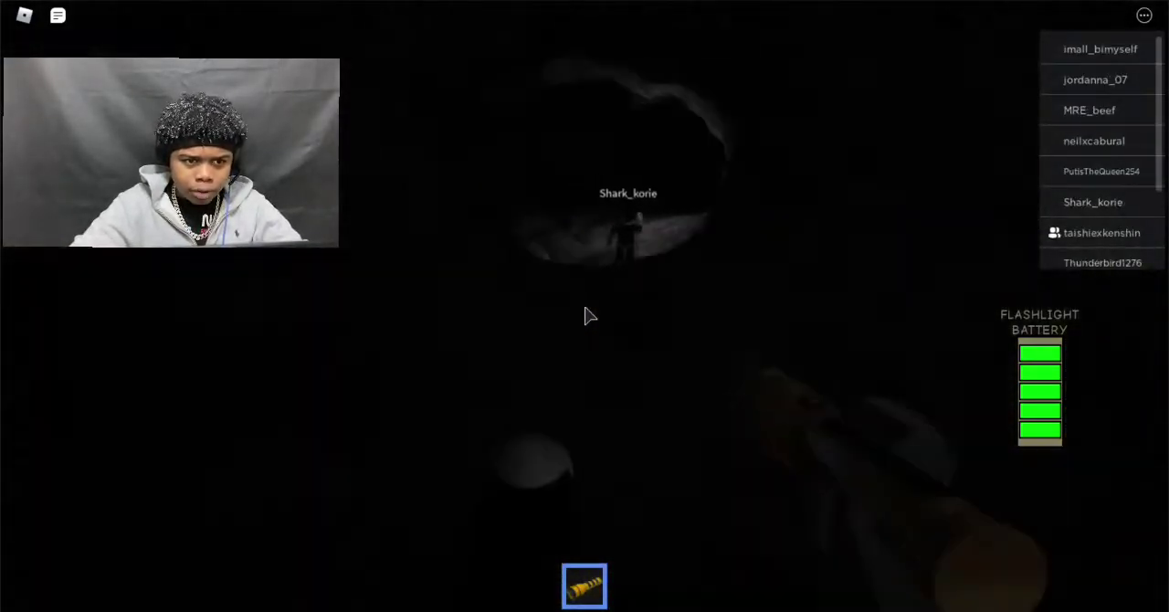
key("w")
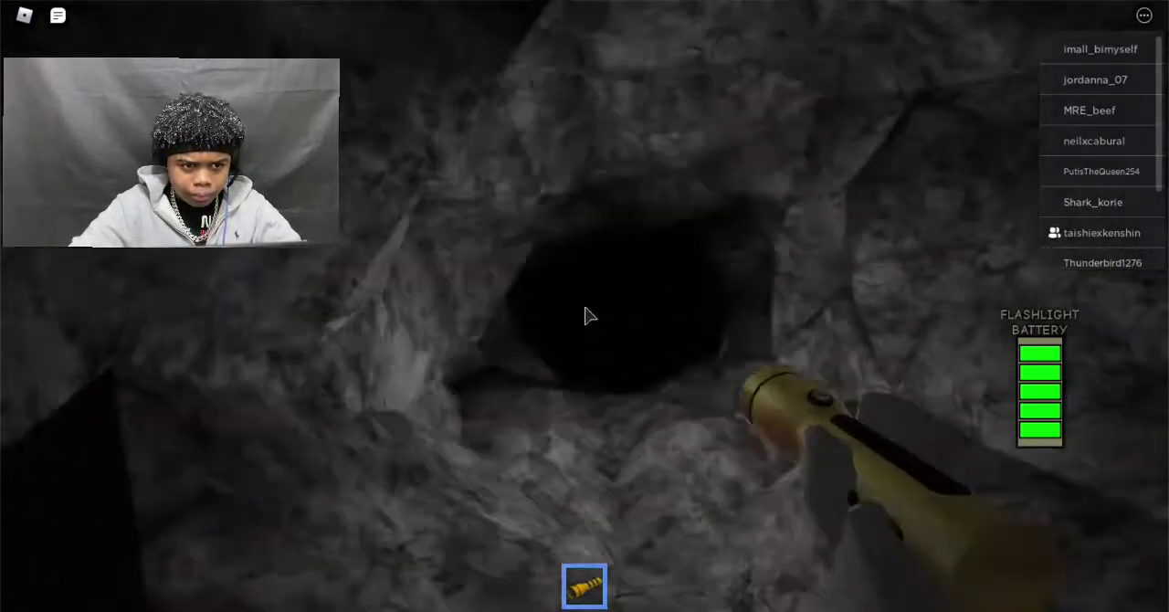
- Move through the cave toggling the flashlight off and on, then crawl forward
left_click(589, 316)
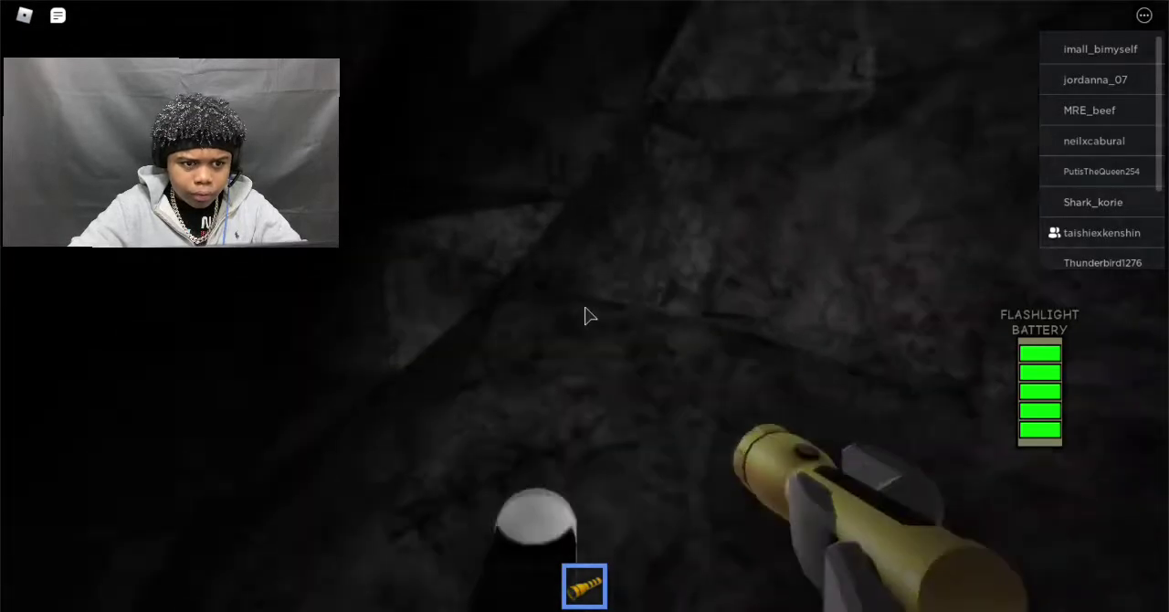
left_click(589, 316)
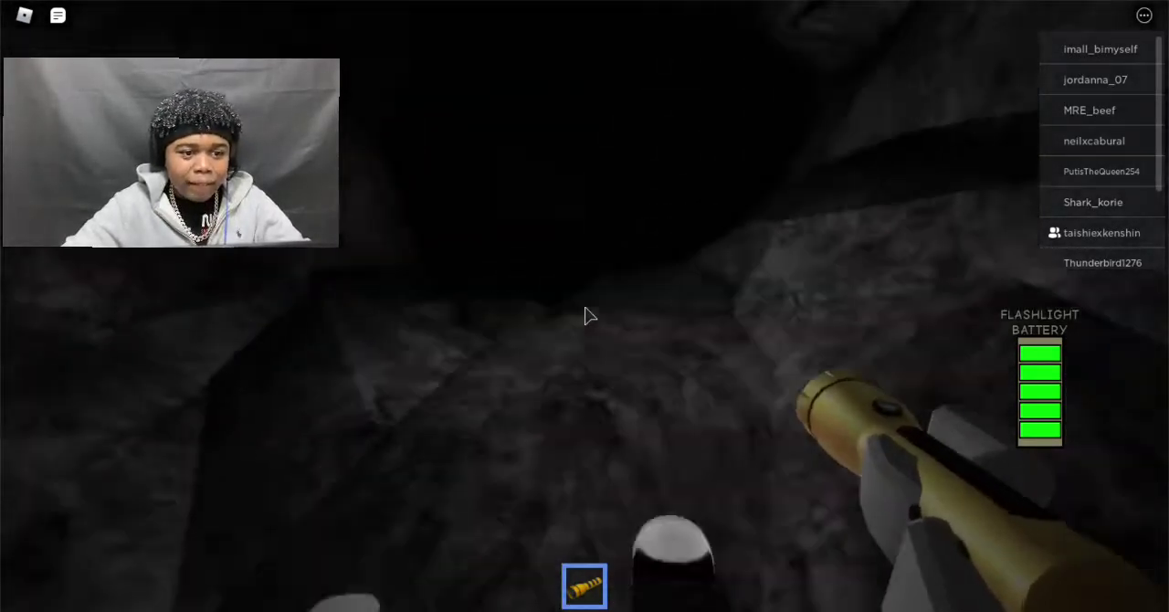
key("w")
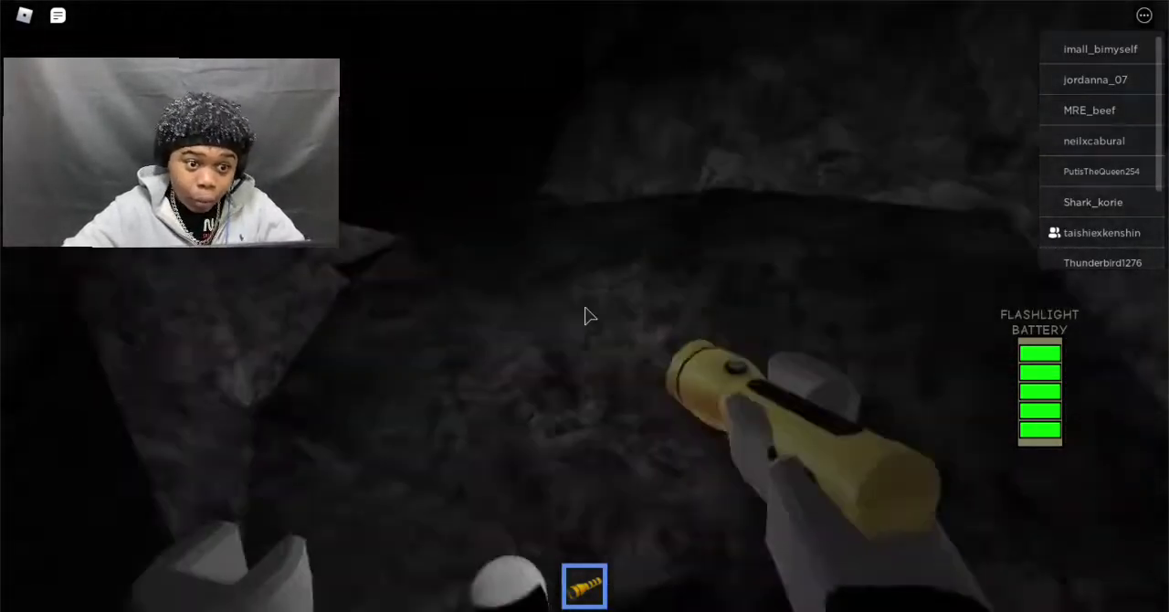
left_click(589, 316)
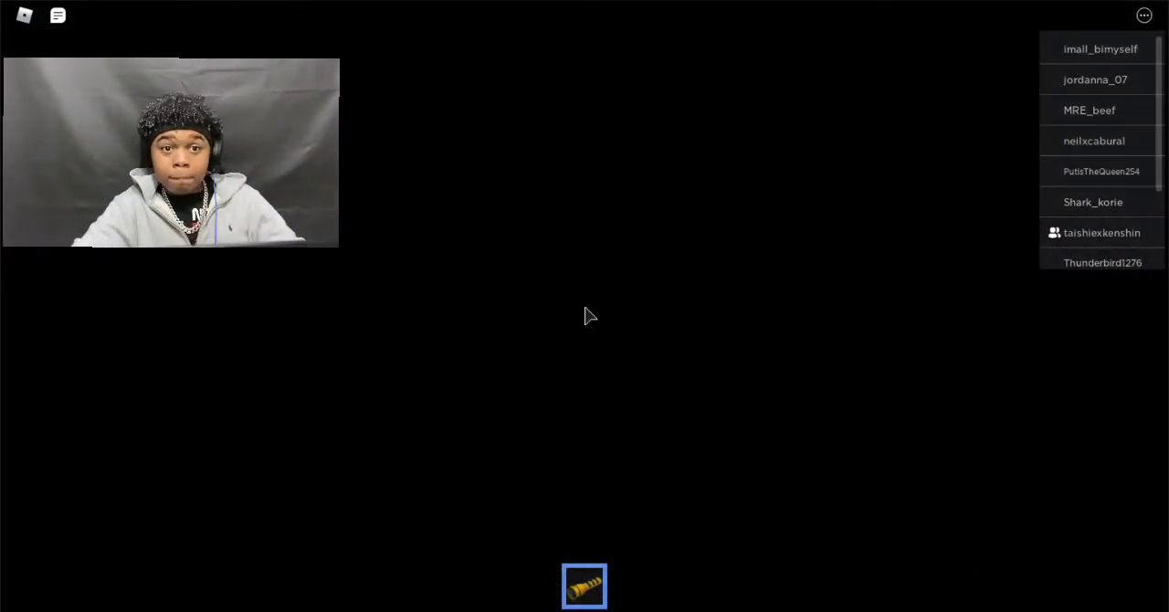
left_click(589, 317)
key("w")
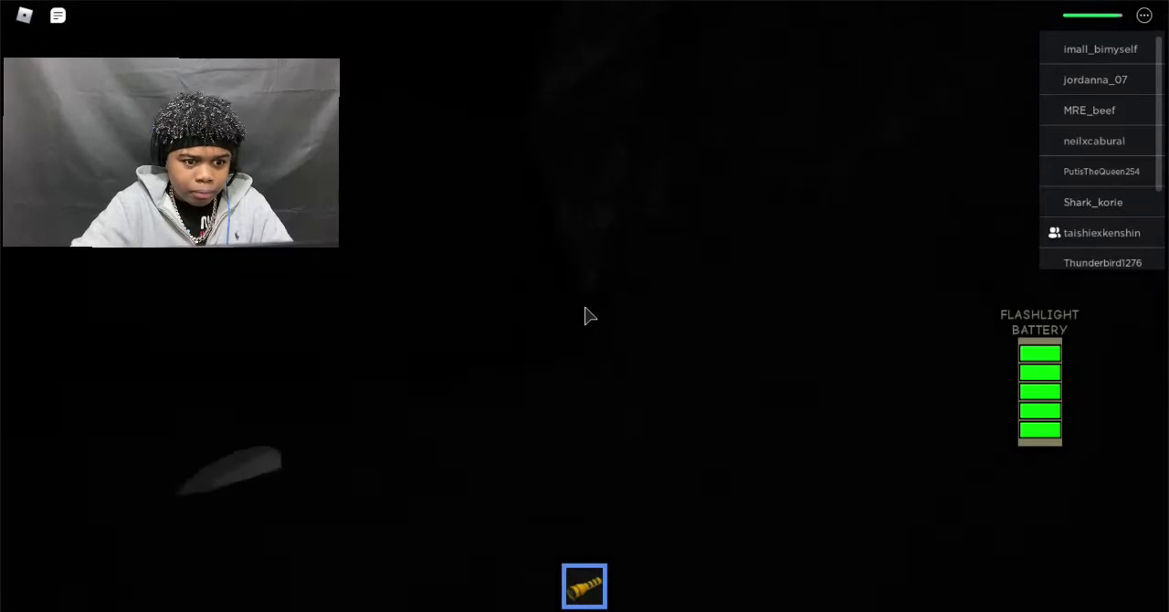
left_click(590, 317)
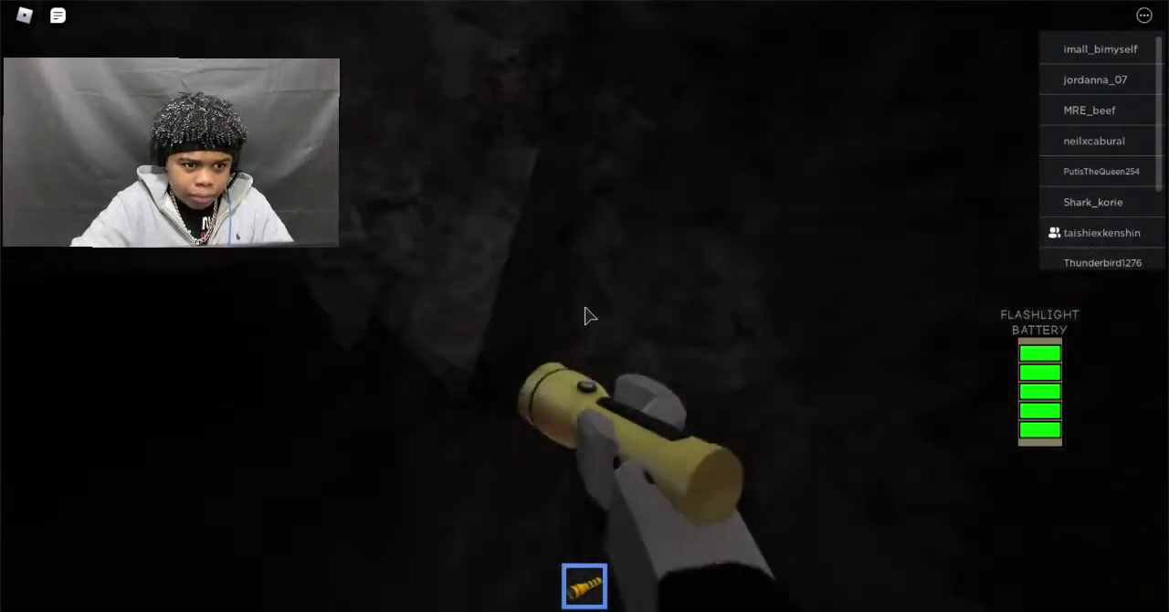
key("c")
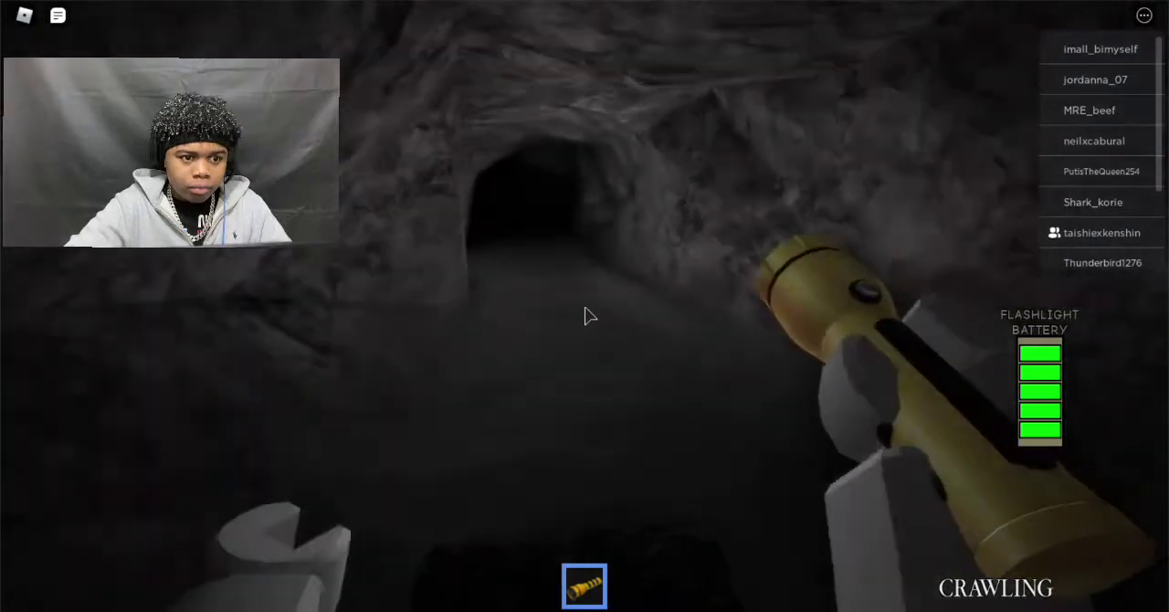
- Toggle the flashlight off and back on while pushing deeper, then put it away with 1
left_click(589, 316)
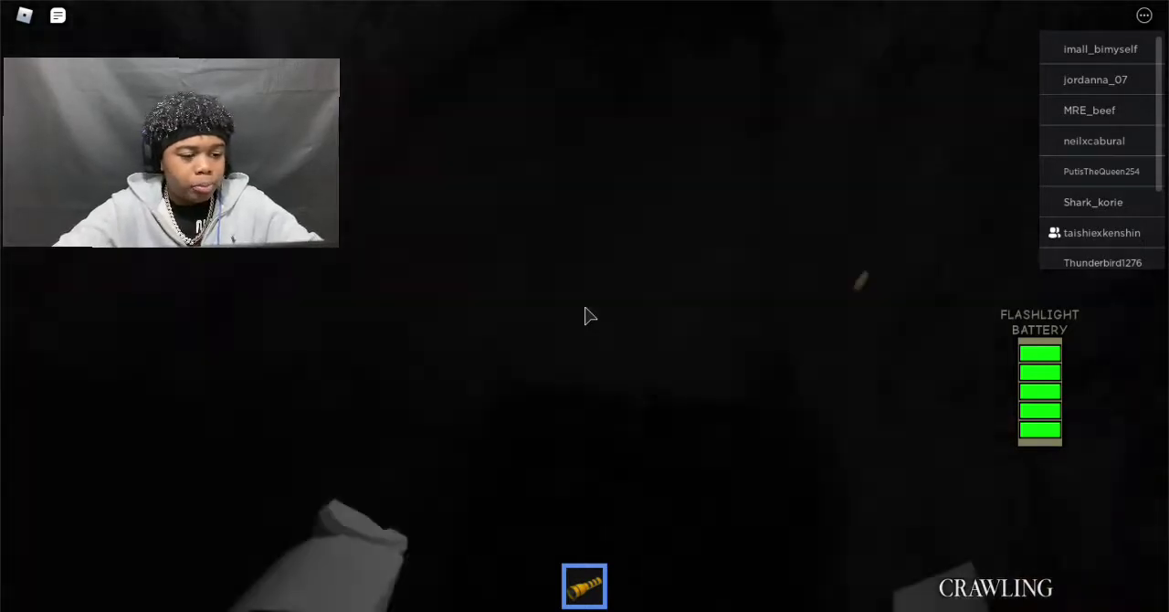
left_click(589, 316)
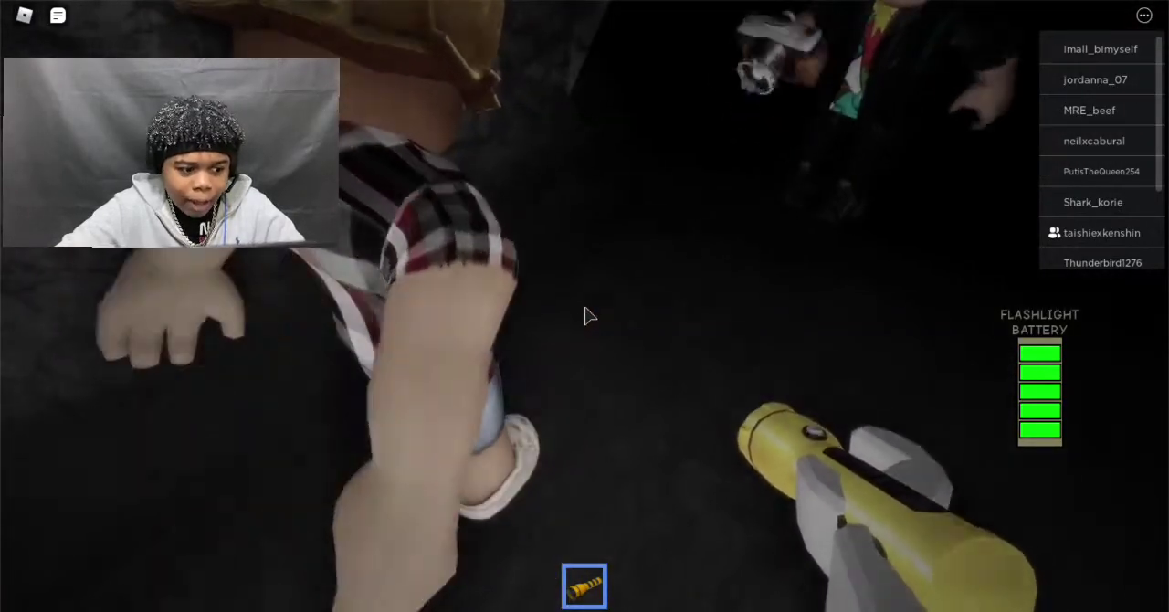
key("1")
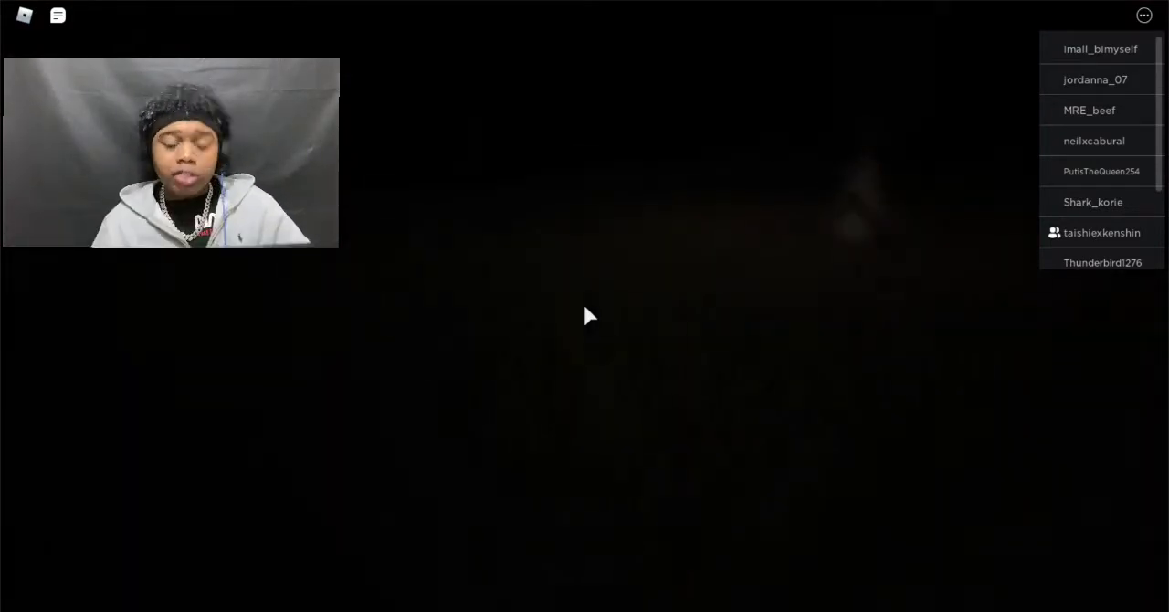
- Grab the flashlight from the RV counter, walk back out, and equip it with 1
key("w")
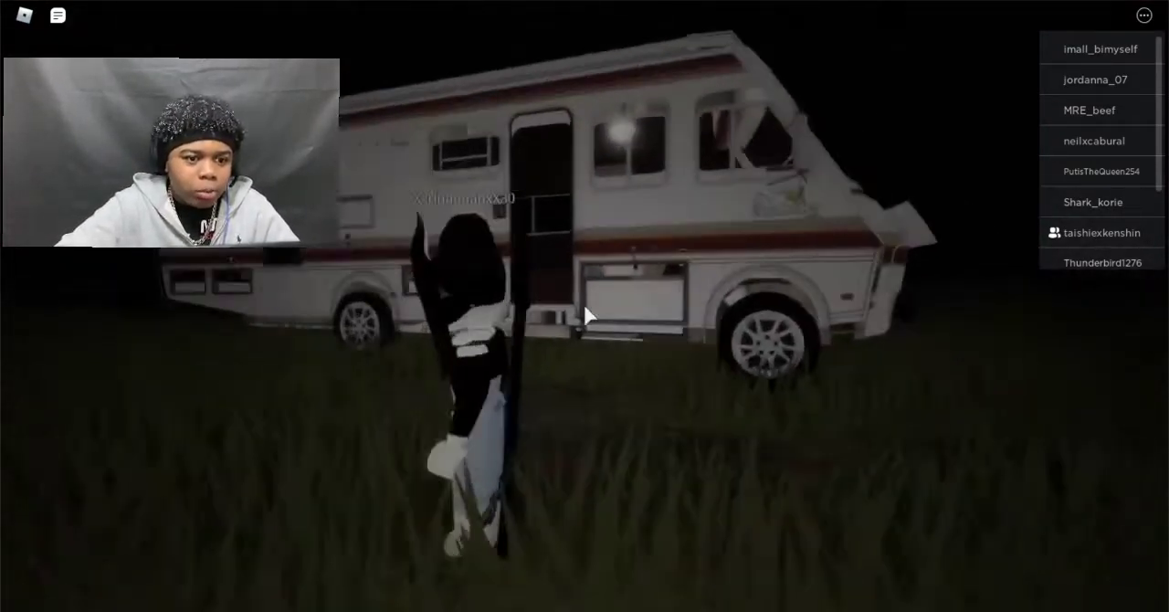
key("w")
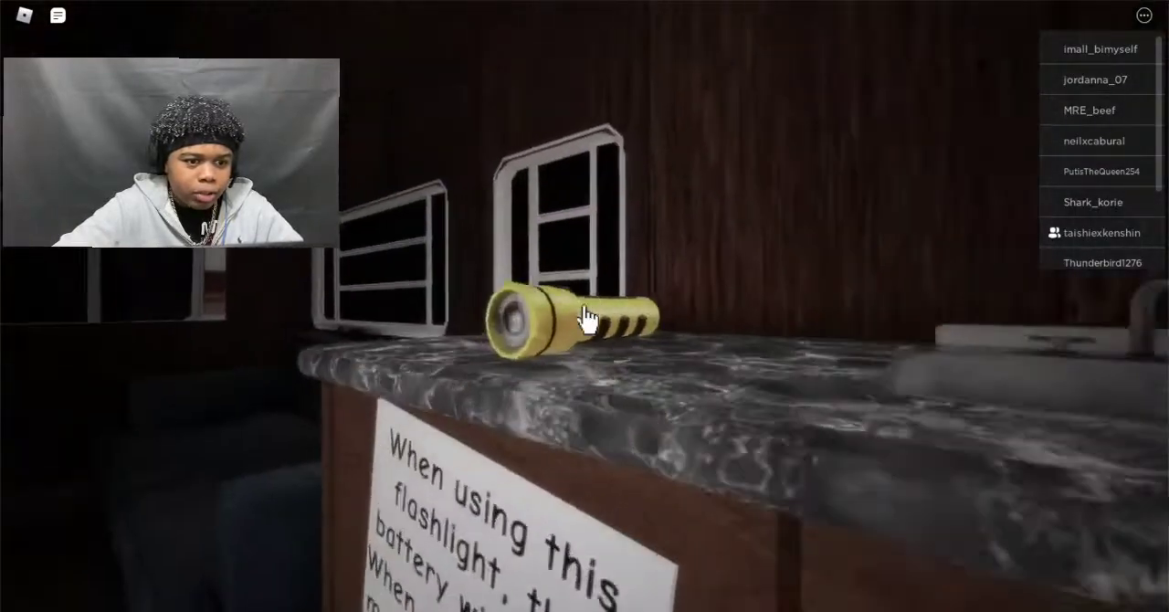
left_click(585, 316)
key("w")
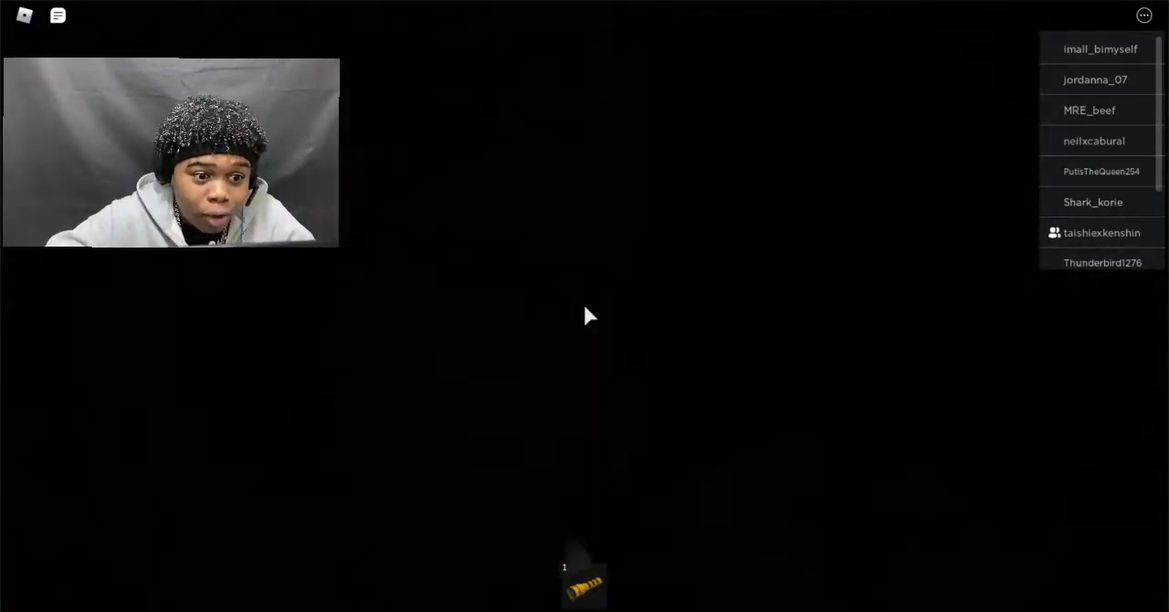
key("1")
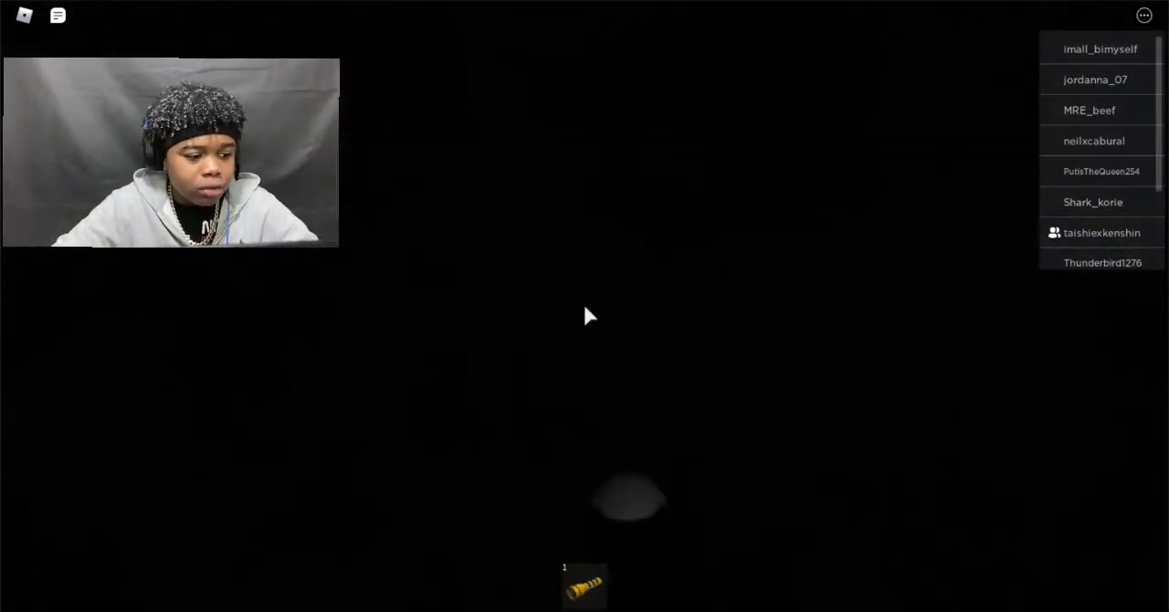
key("1")
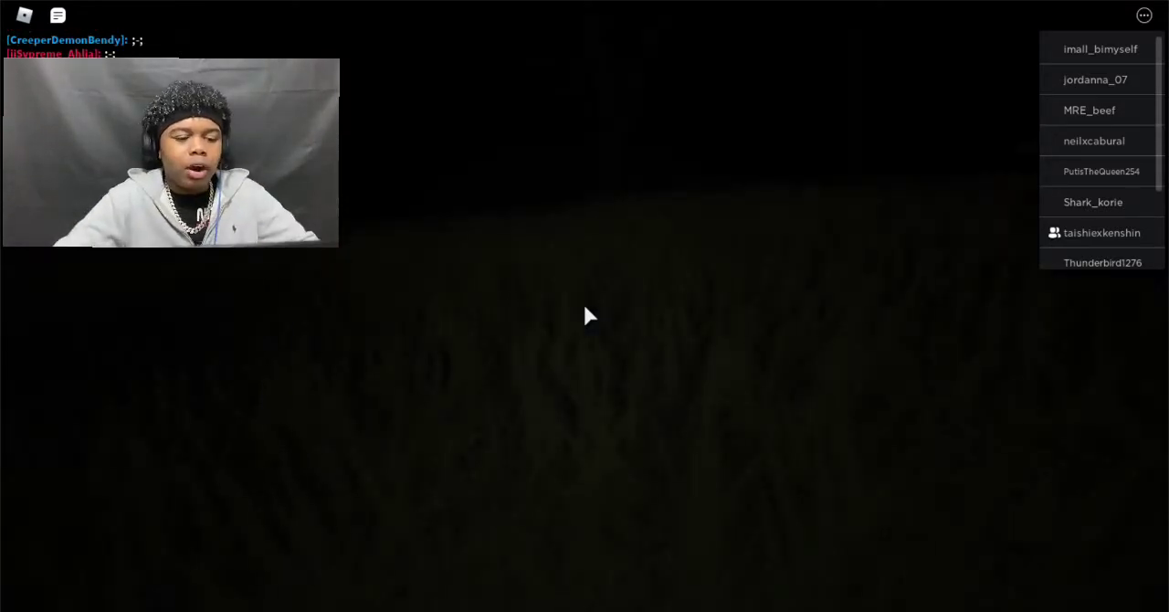
key("w")
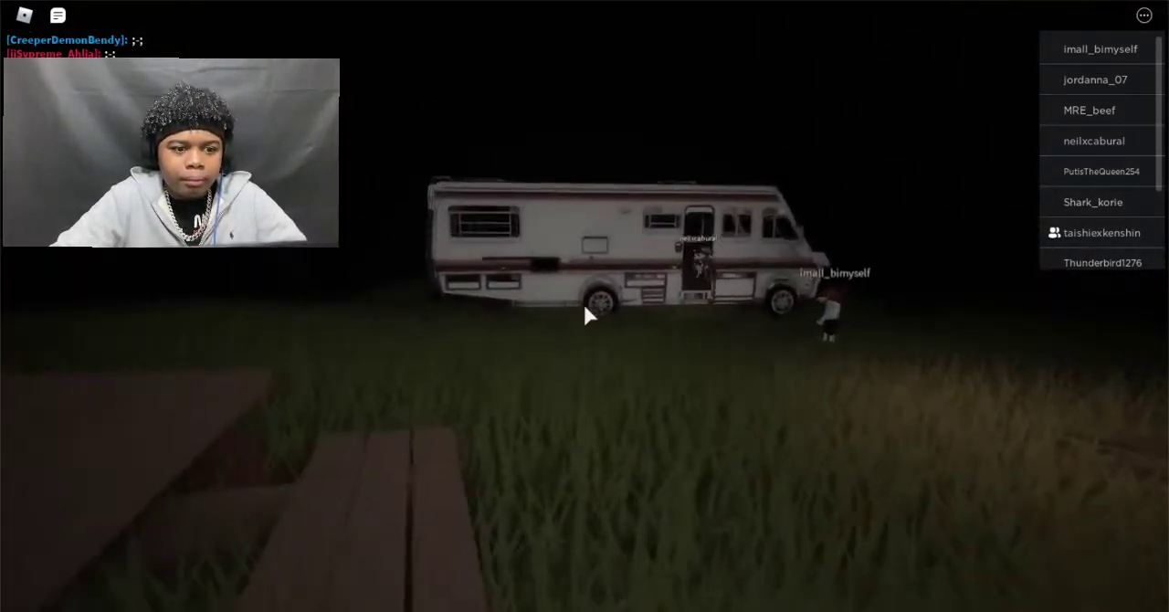
key("w")
key("w")
key("w")
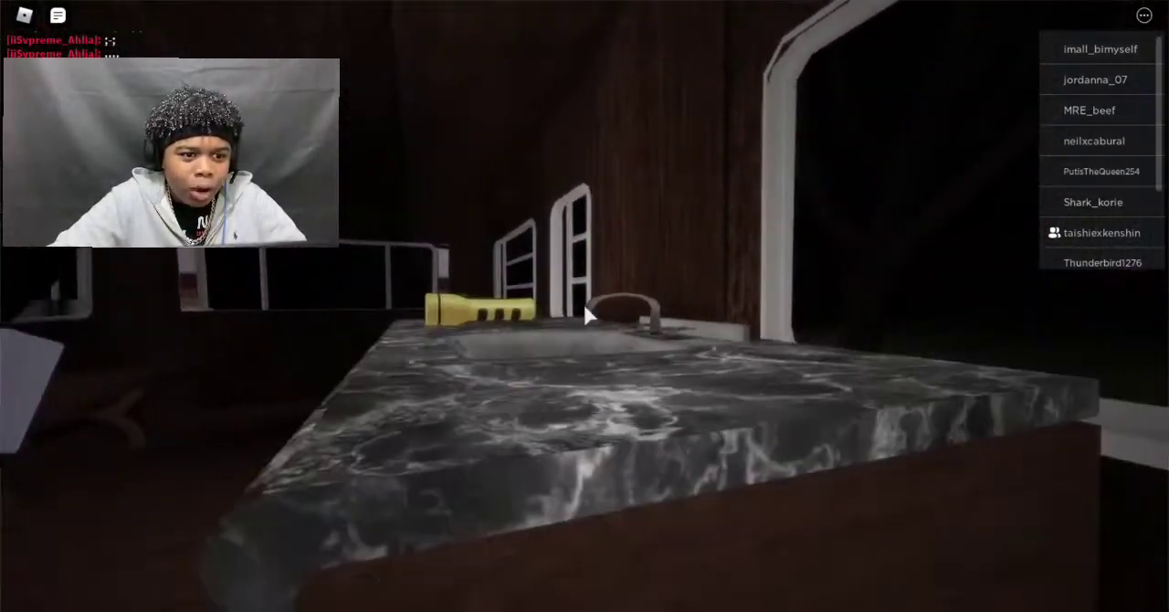
key("w")
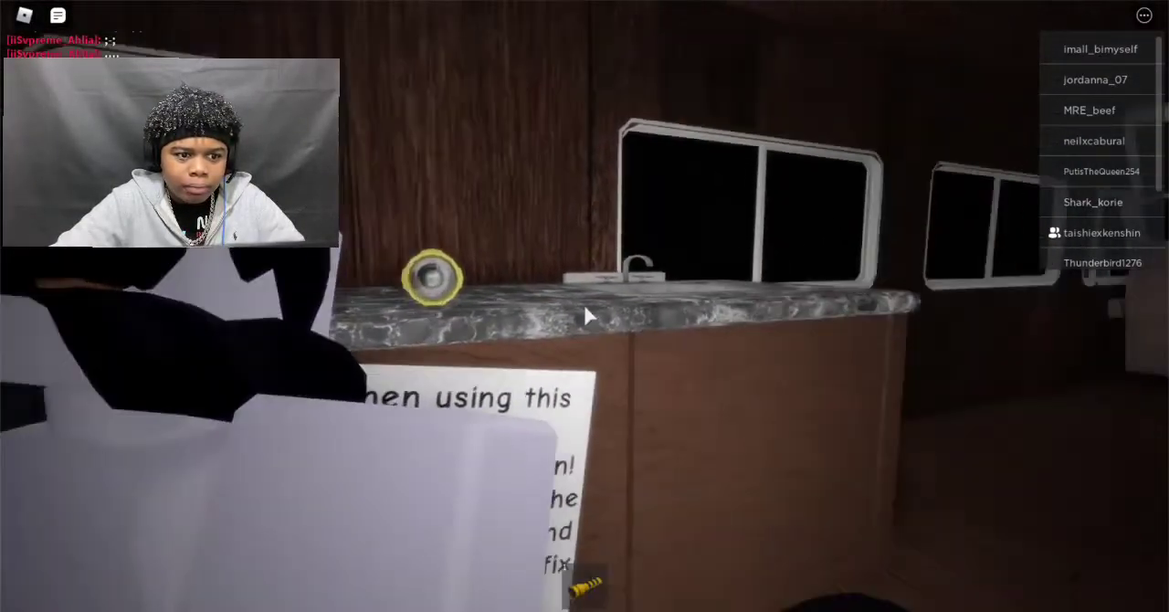
key("w")
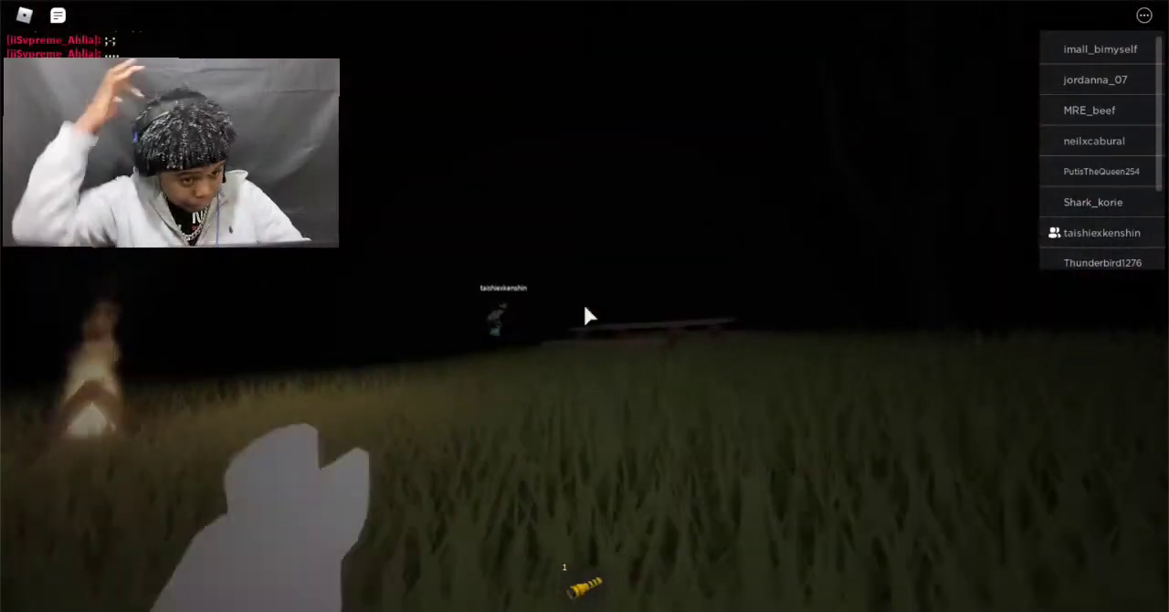
key("w")
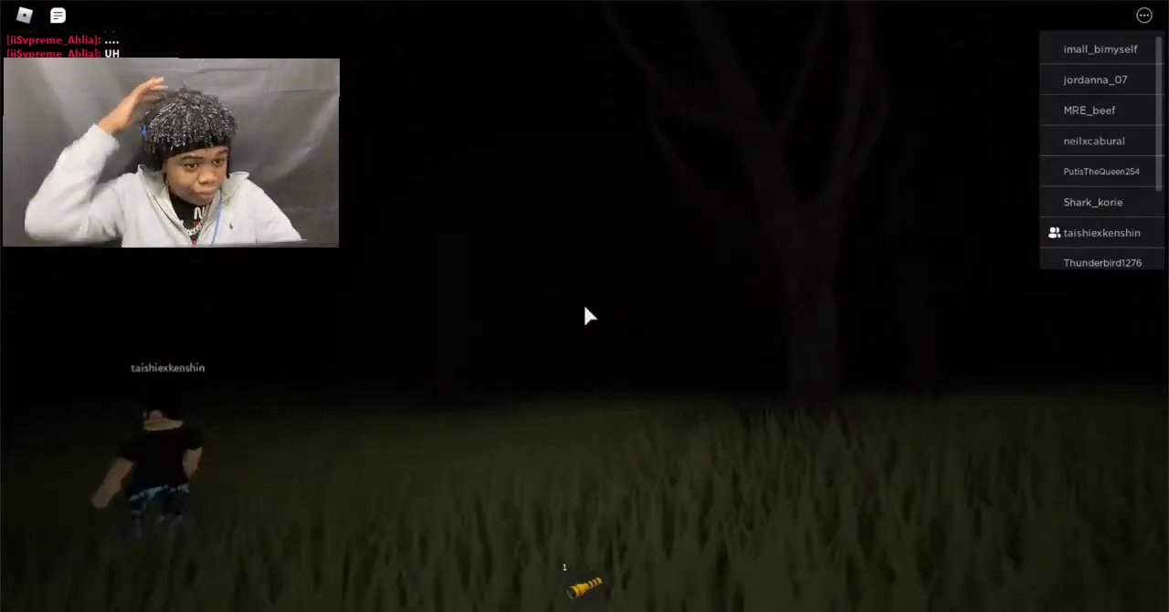